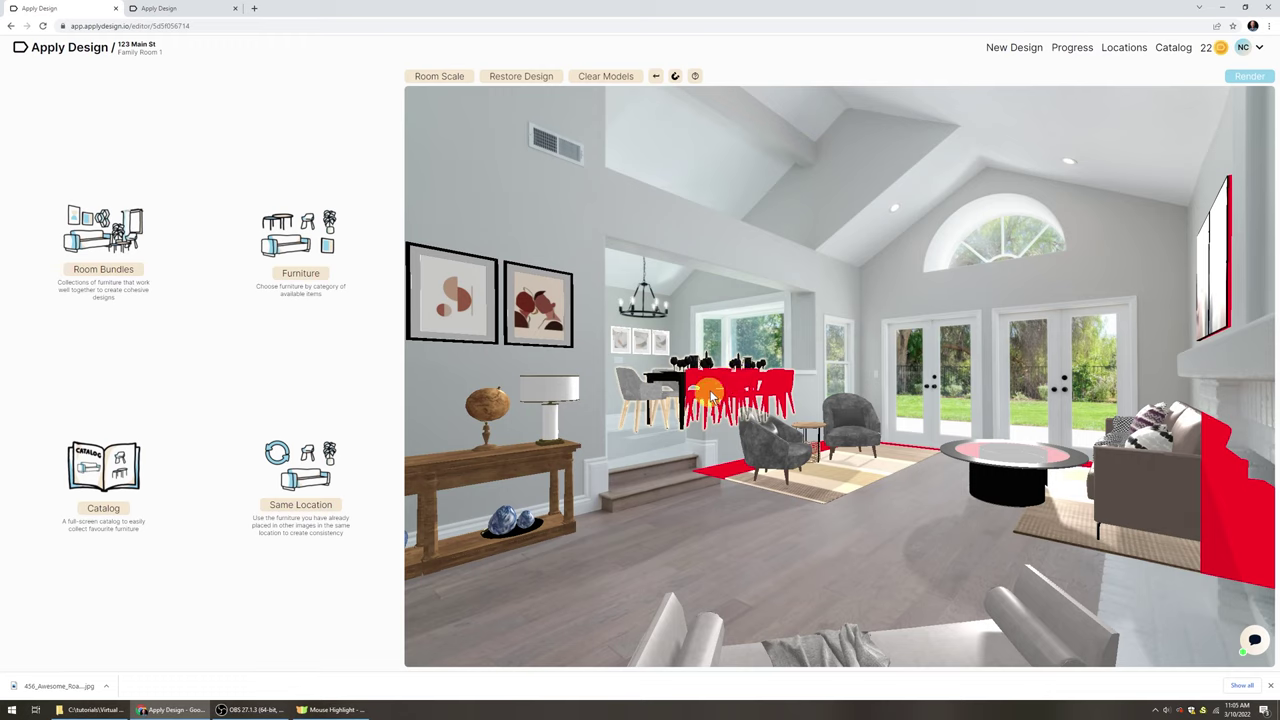
# Try the BERTRAND Sideboard one size increment larger and return it to its previous size
pyautogui.click(451, 474)
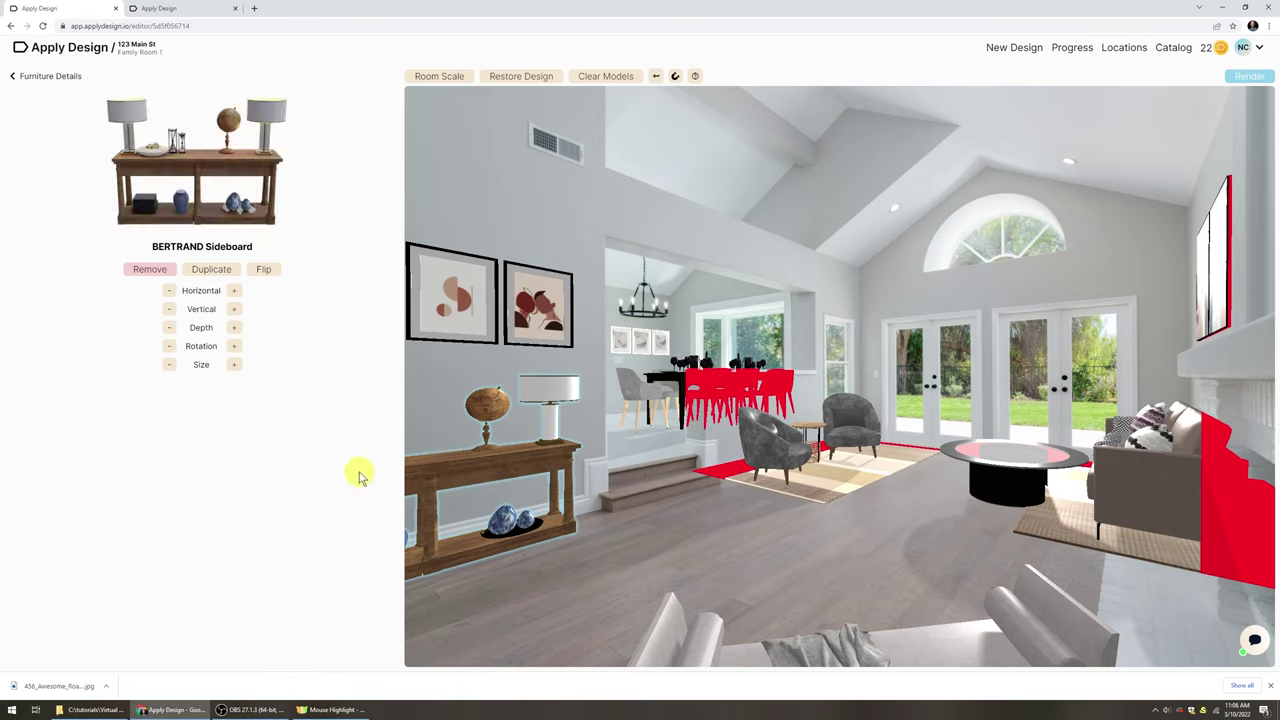
pyautogui.click(235, 365)
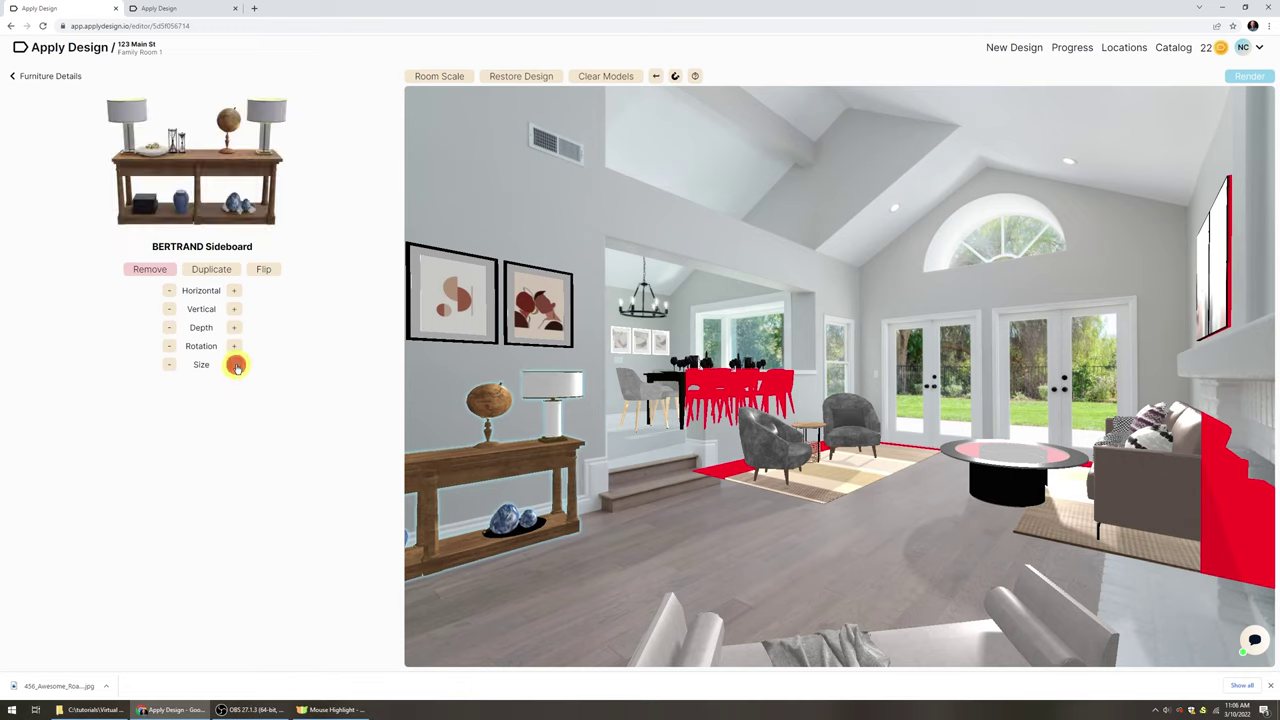
pyautogui.click(169, 365)
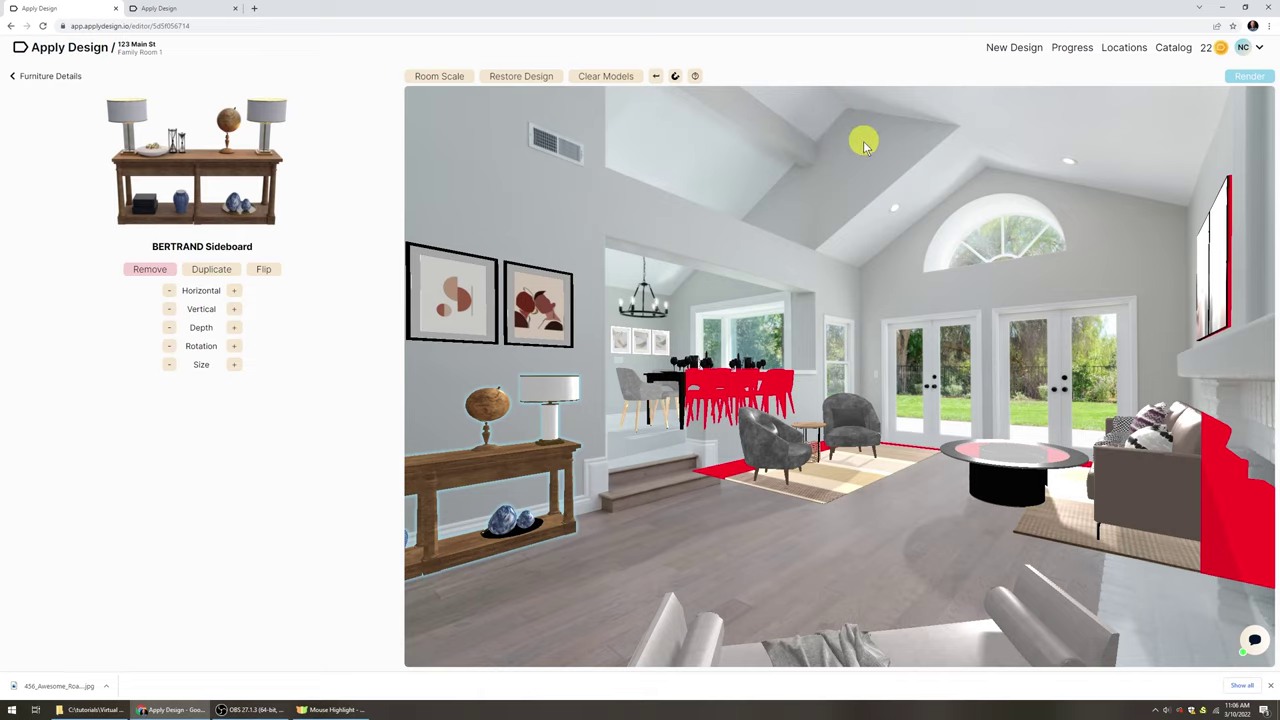
# Leave the Family Room design and open the 456 Awesome Road location from the saved locations
pyautogui.click(1252, 78)
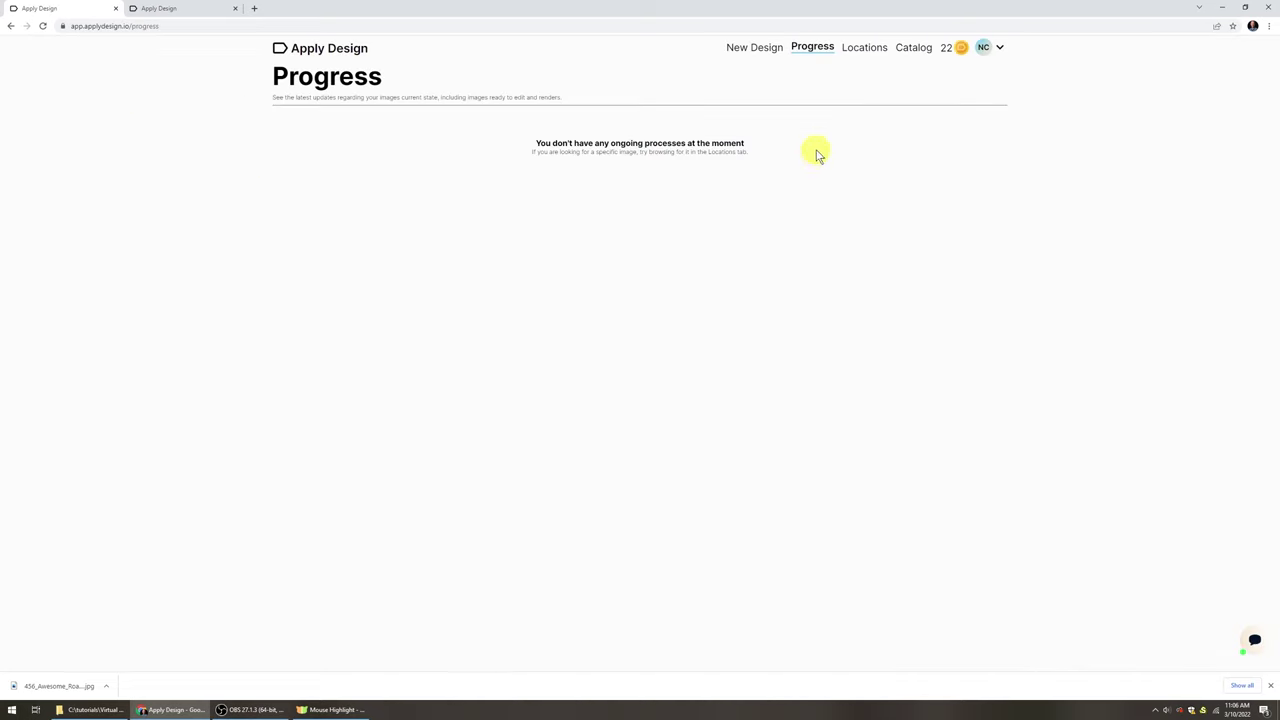
pyautogui.click(856, 51)
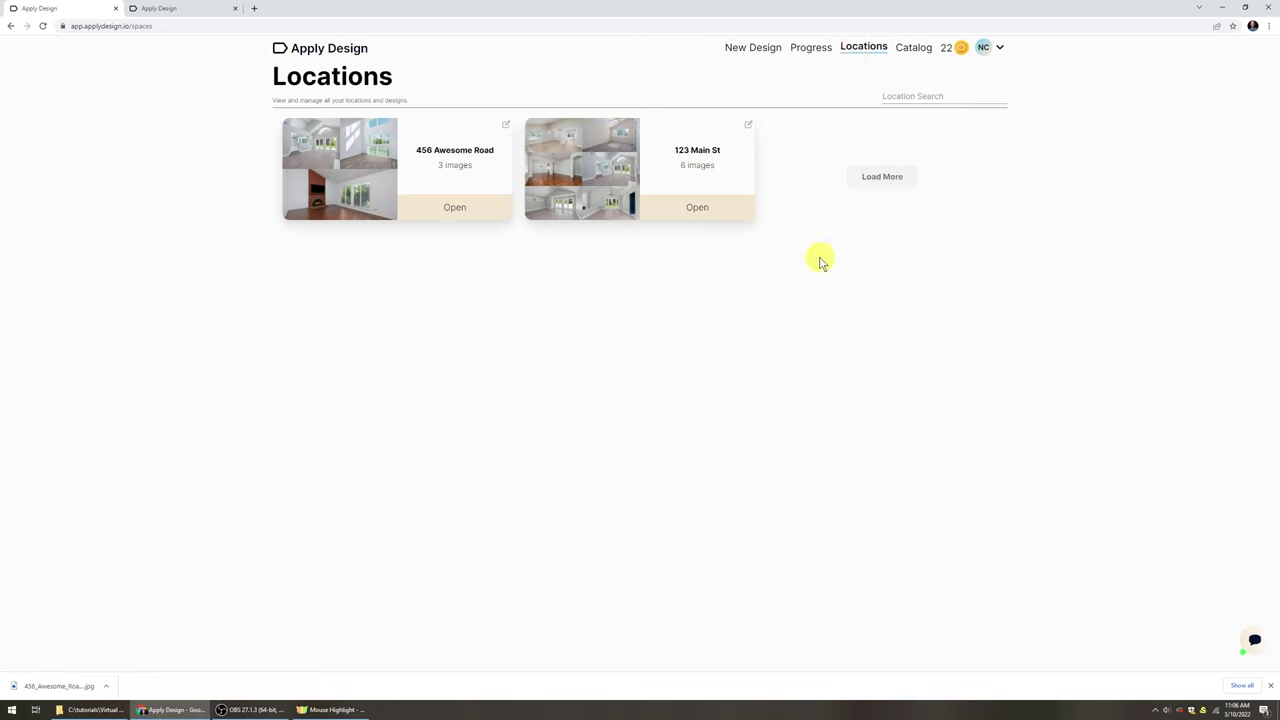
pyautogui.click(450, 216)
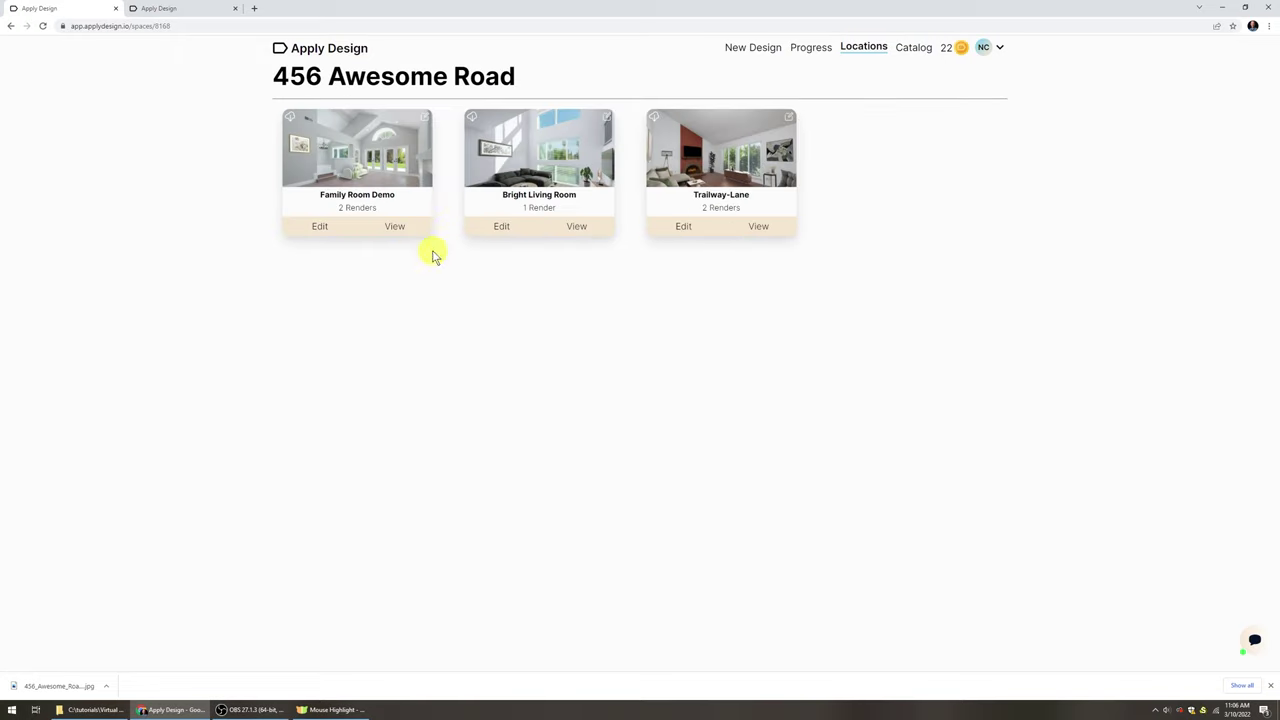
# View the Trailway-Lane render dated 11-03-22 08:56 at full size and close it
pyautogui.click(686, 227)
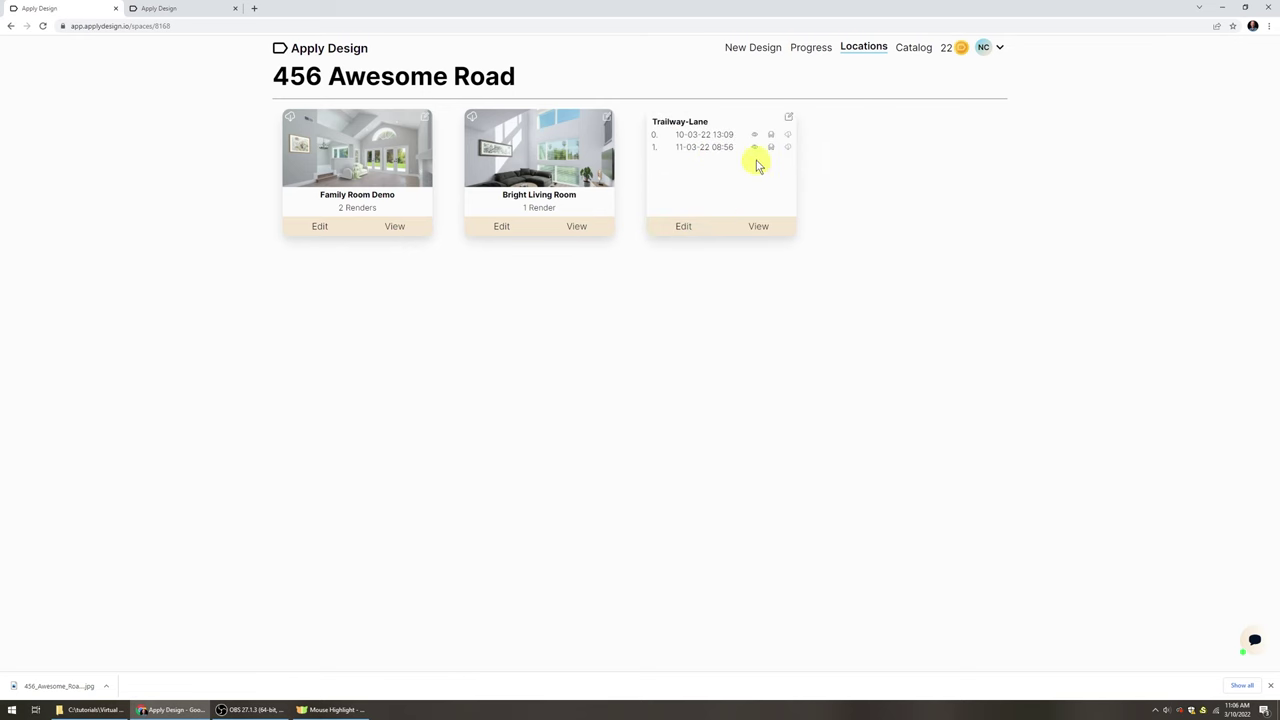
pyautogui.click(755, 148)
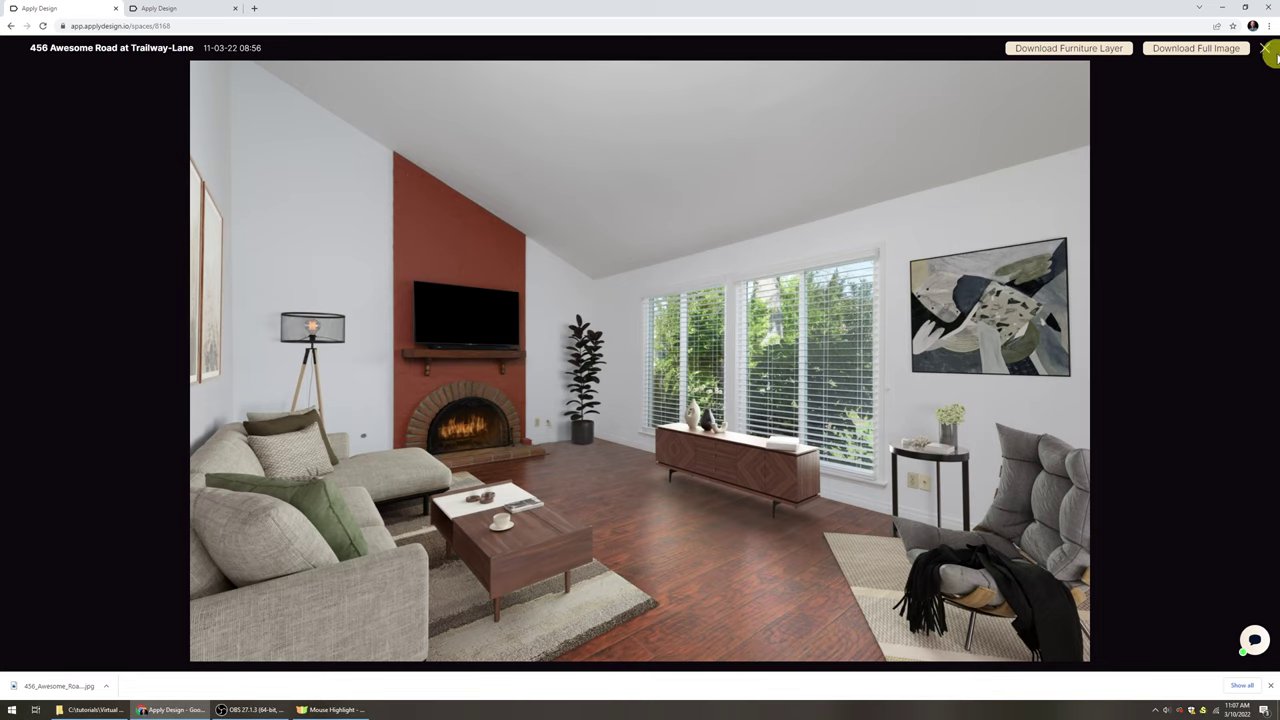
pyautogui.click(1264, 50)
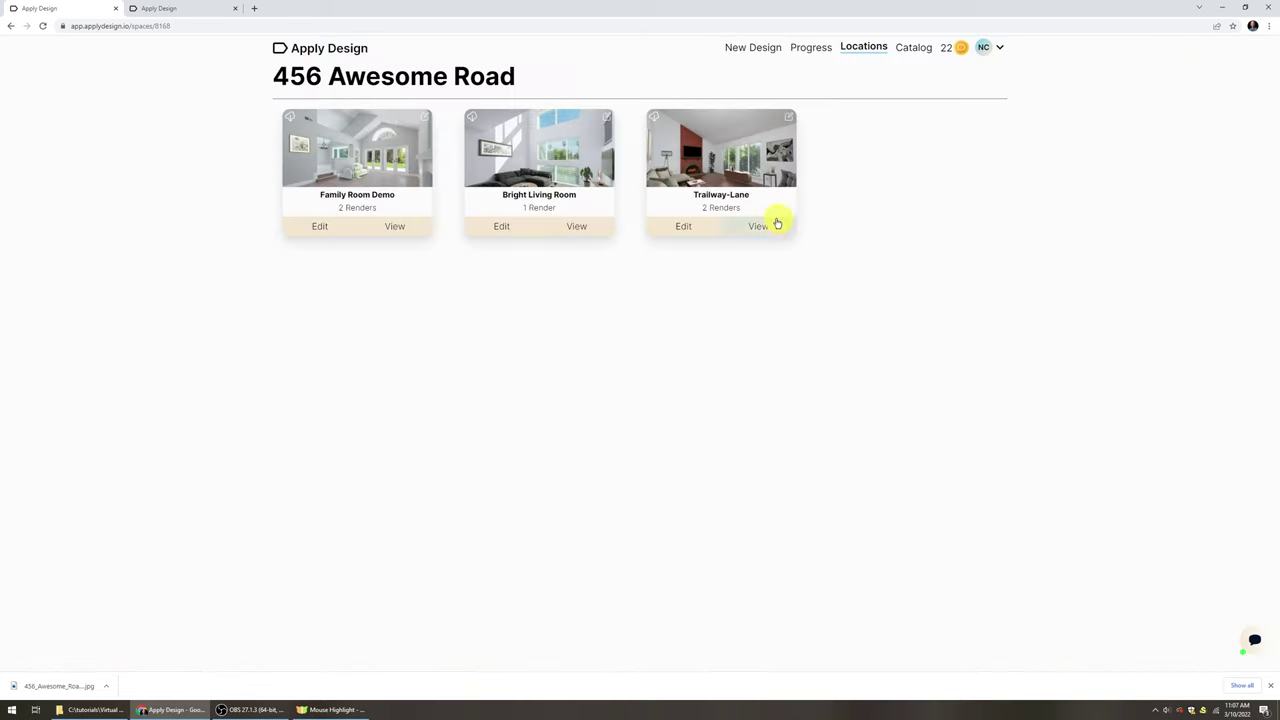
# Open the Trailway-Lane design for editing and clear all furniture models from the room
pyautogui.click(688, 233)
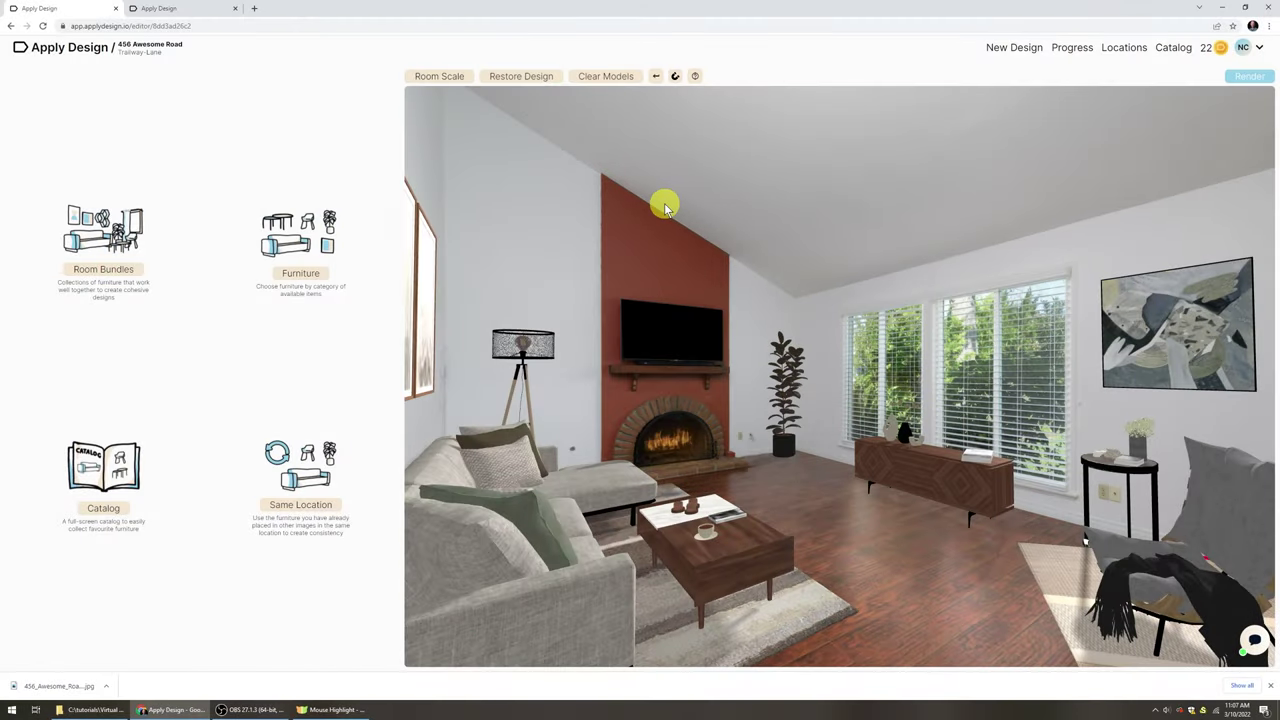
pyautogui.click(603, 78)
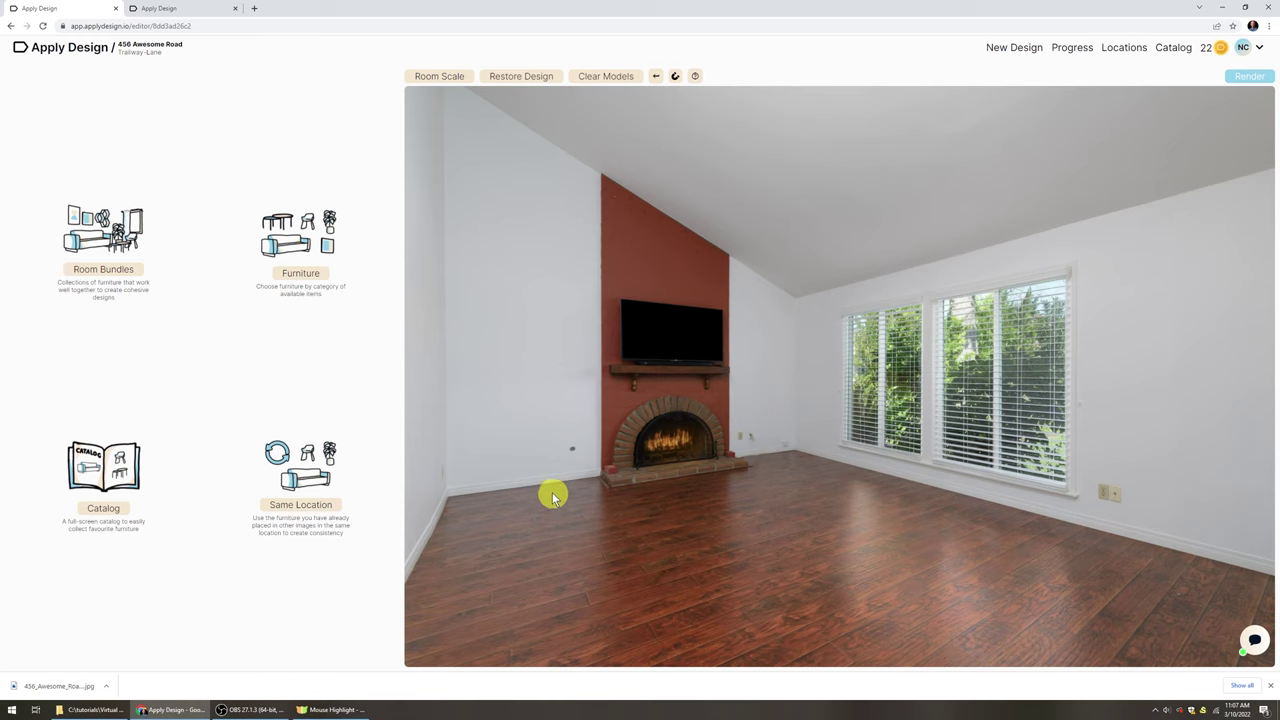
# Browse the Child Bedrooms and Living Rooms bundles, examining the furniture items in the Askara Living Room bundle
pyautogui.click(106, 270)
pyautogui.click(309, 302)
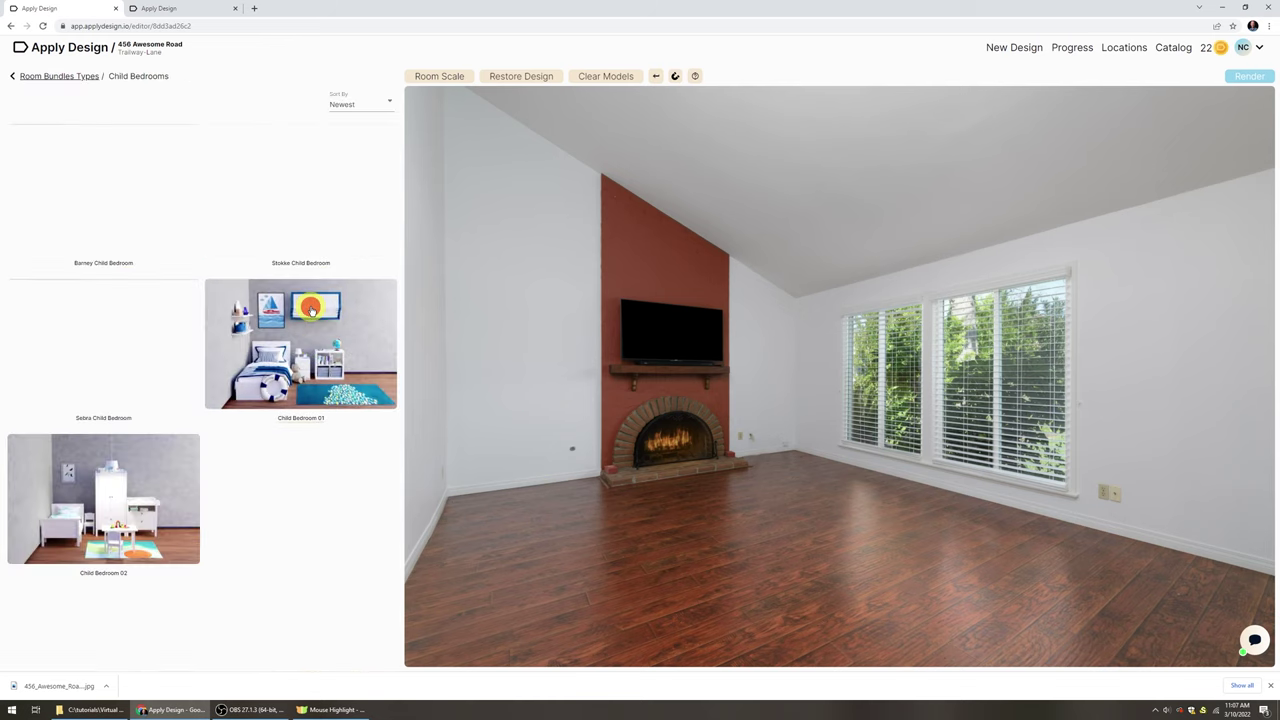
pyautogui.click(48, 76)
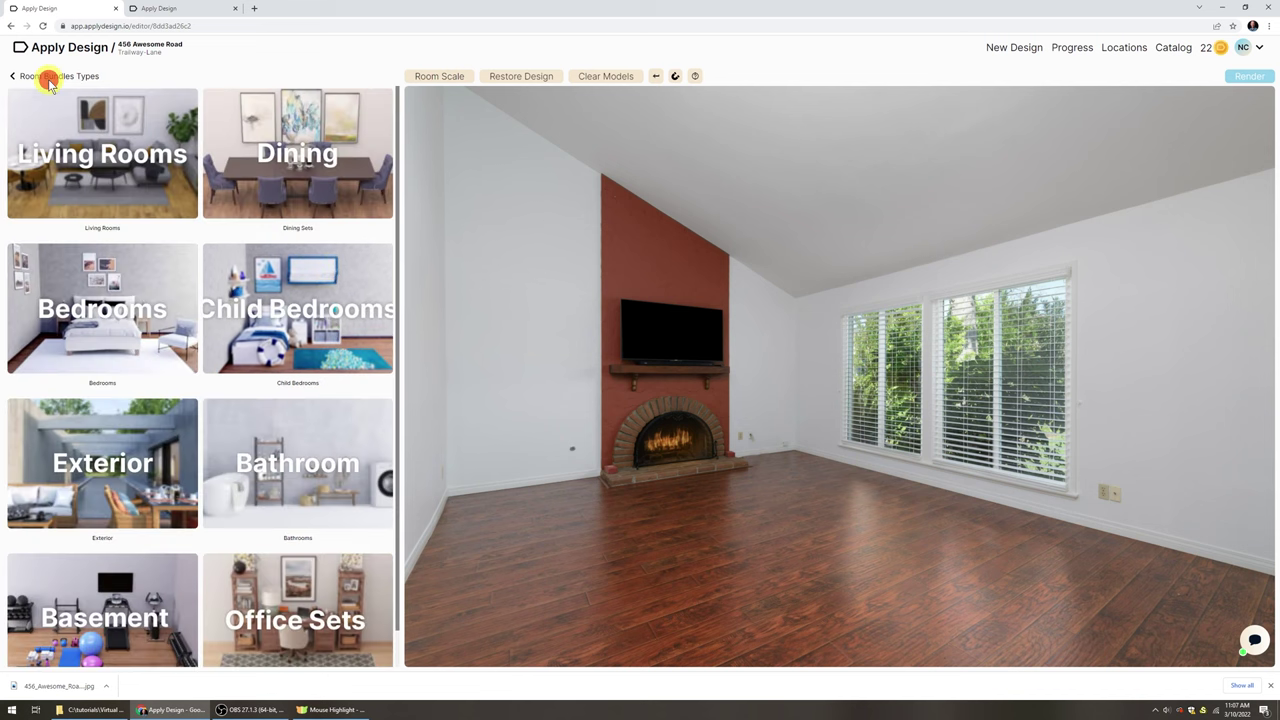
pyautogui.click(108, 160)
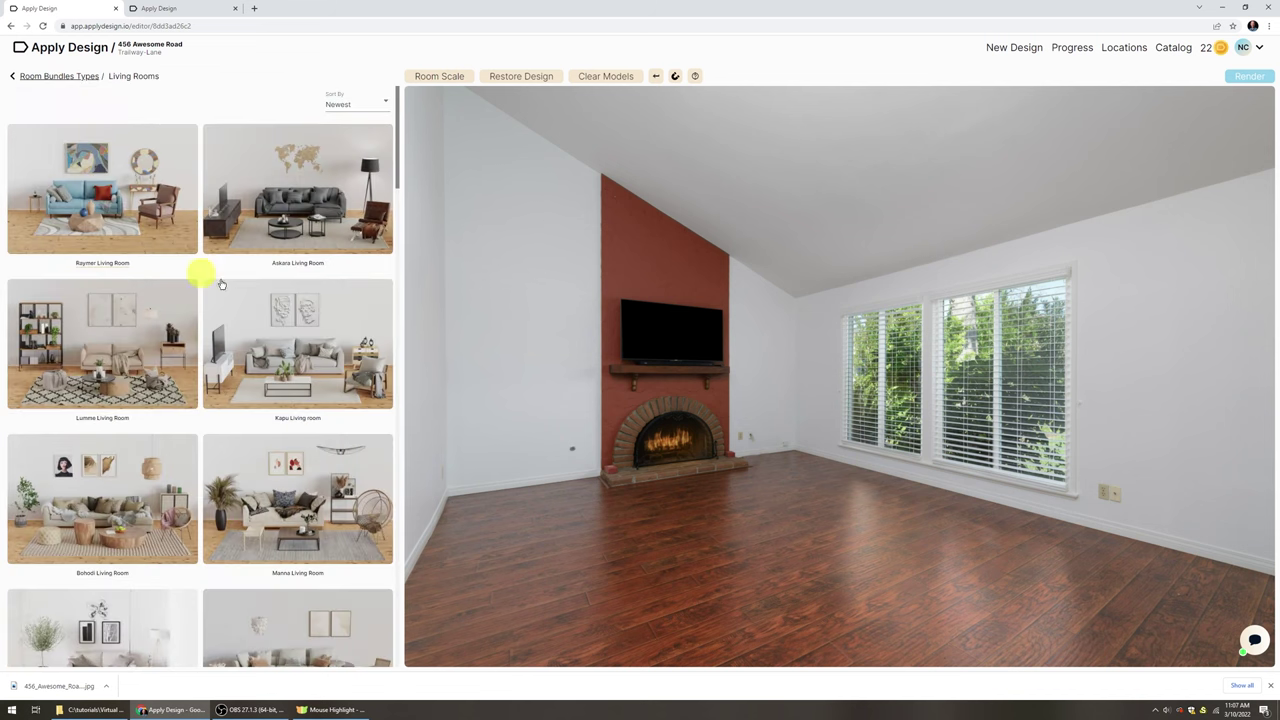
pyautogui.click(314, 217)
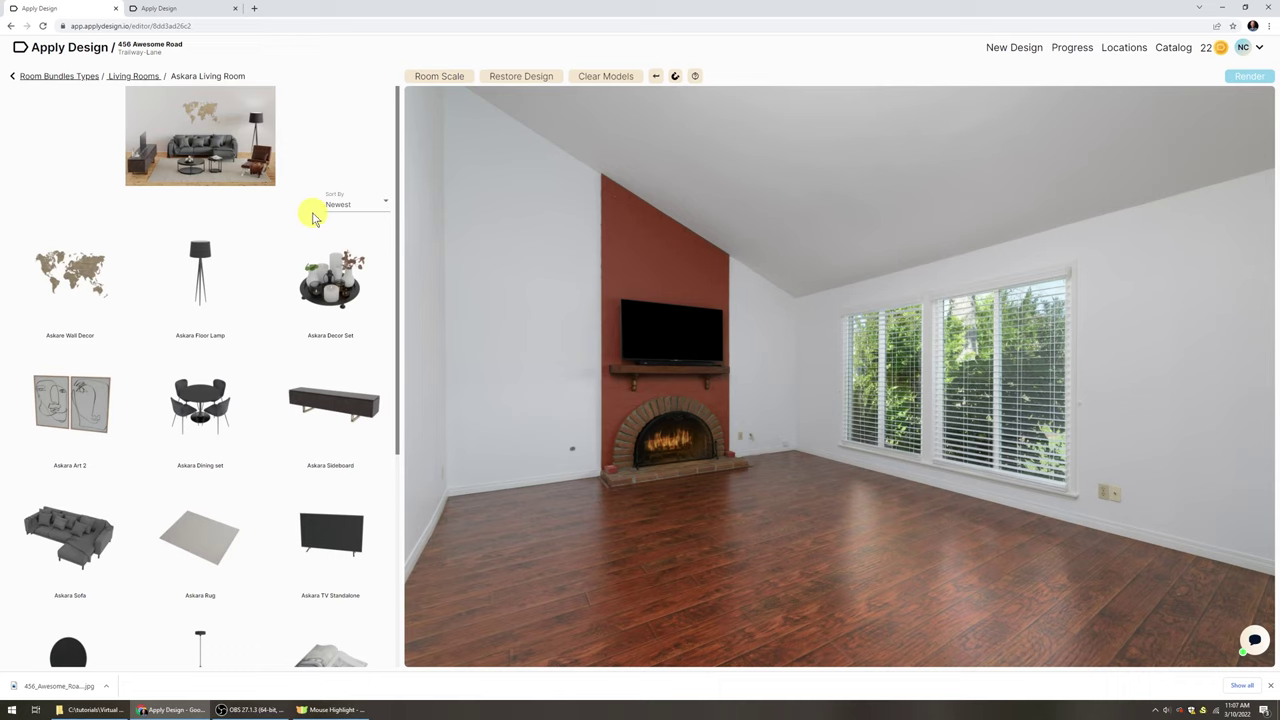
pyautogui.scroll(-5, 275, 500)
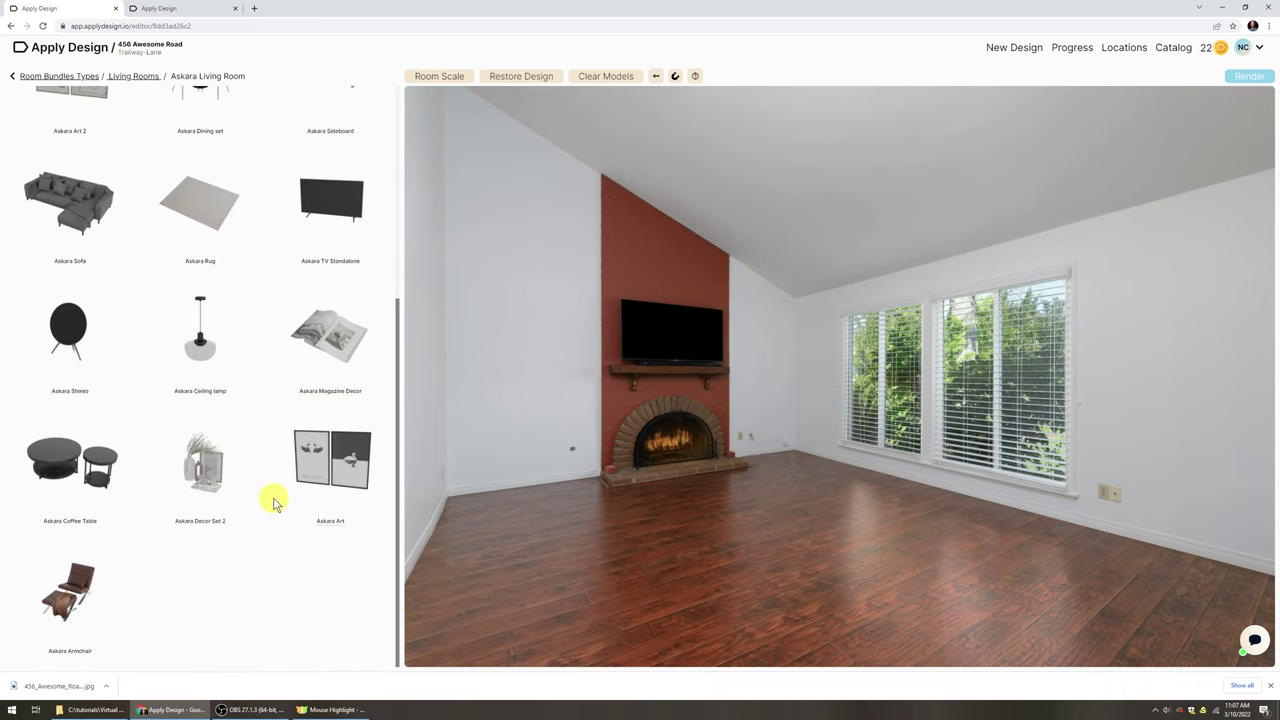
pyautogui.scroll(5, 275, 500)
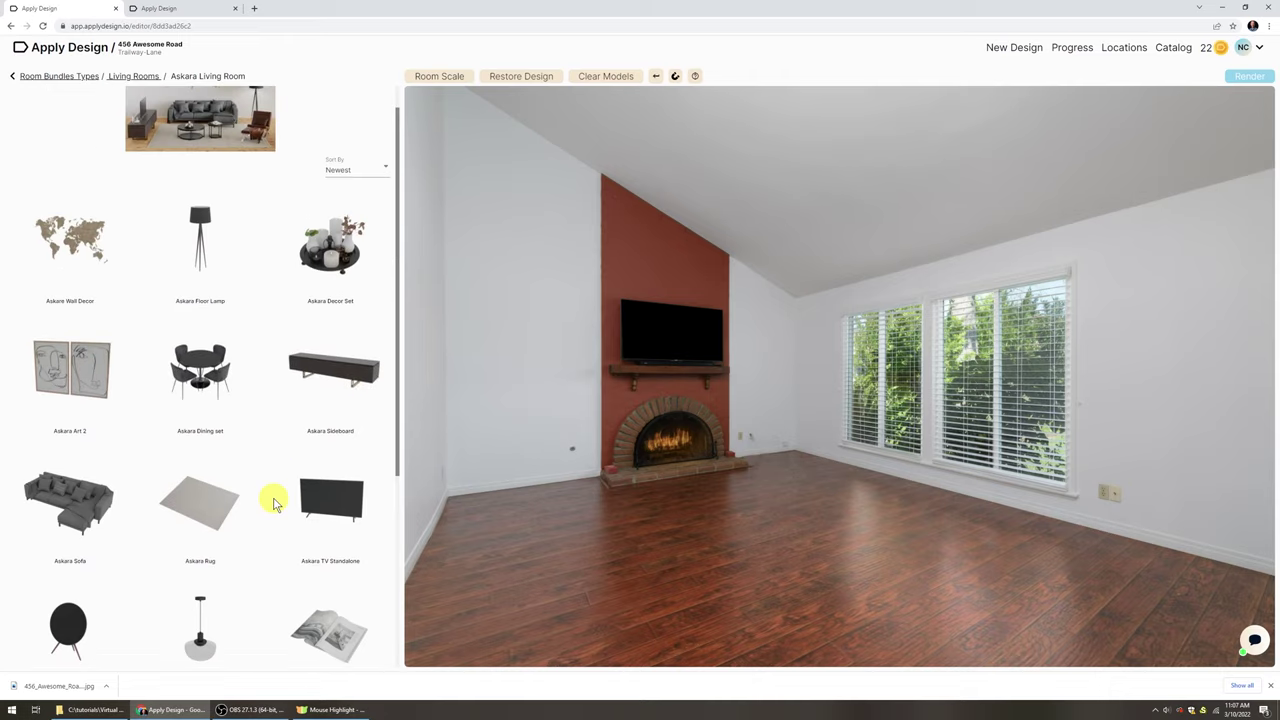
pyautogui.scroll(-5, 275, 502)
pyautogui.scroll(-1, 275, 503)
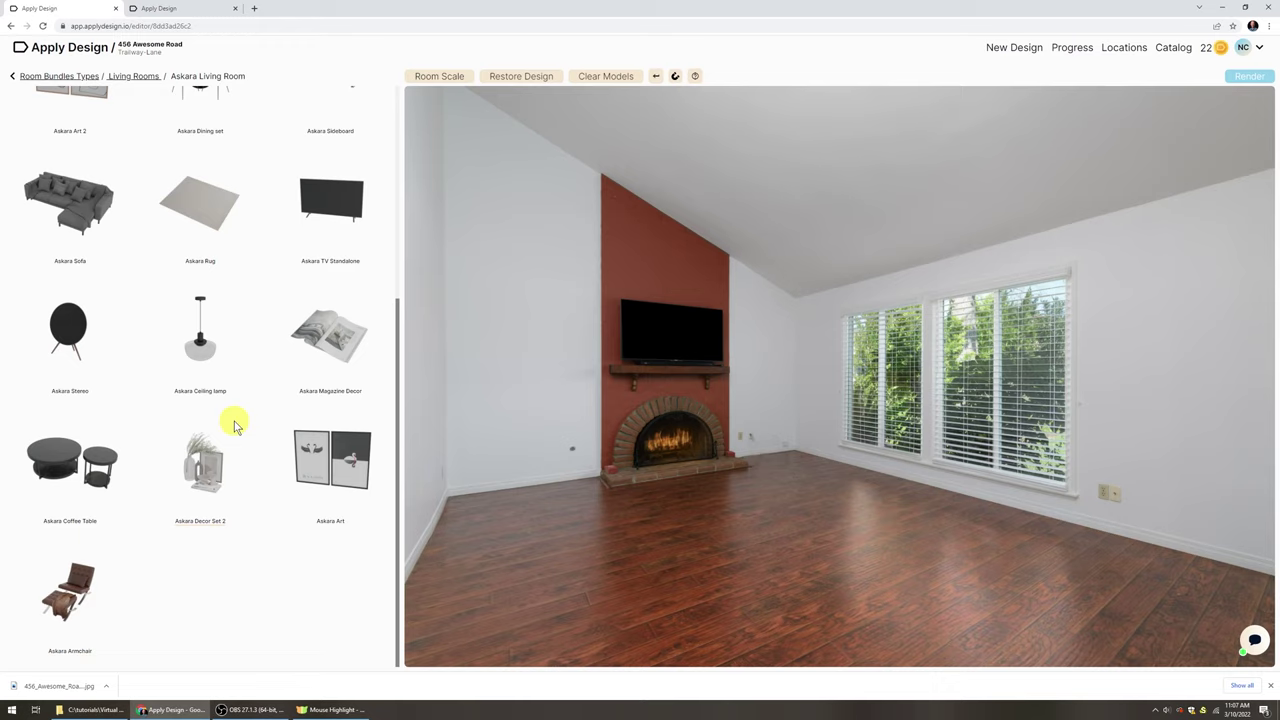
pyautogui.scroll(3, 235, 425)
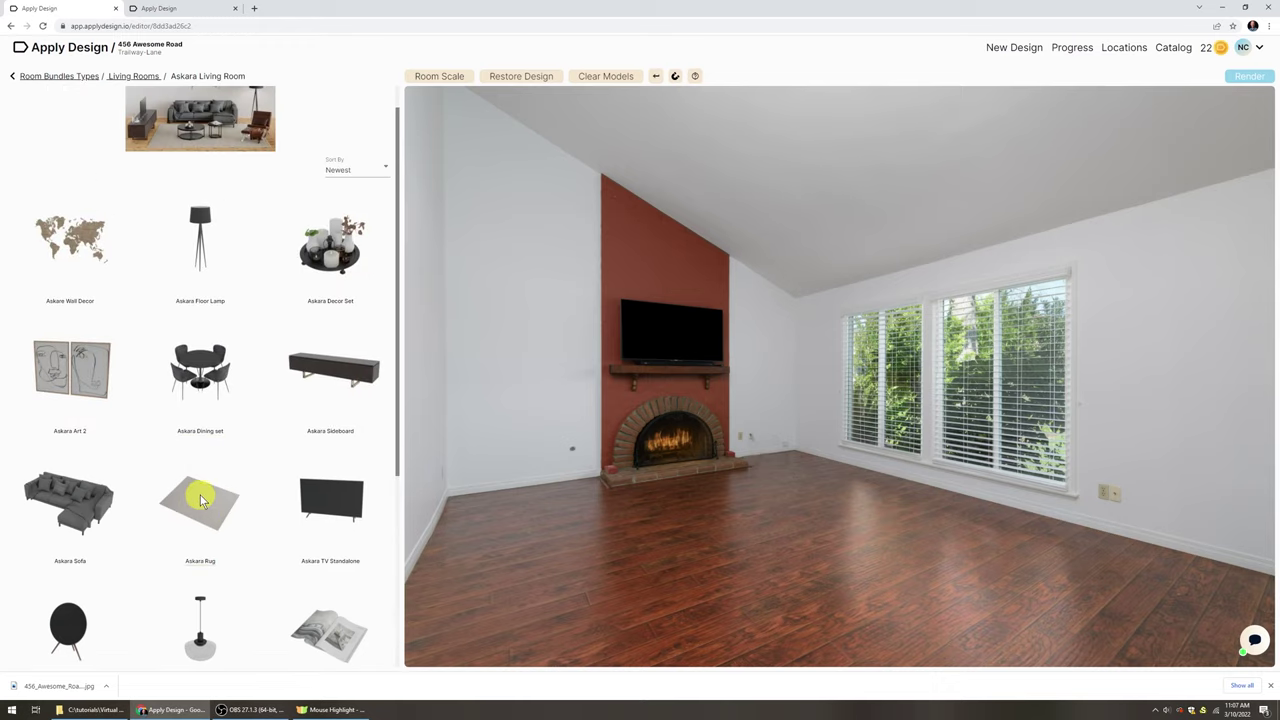
pyautogui.scroll(1, 200, 500)
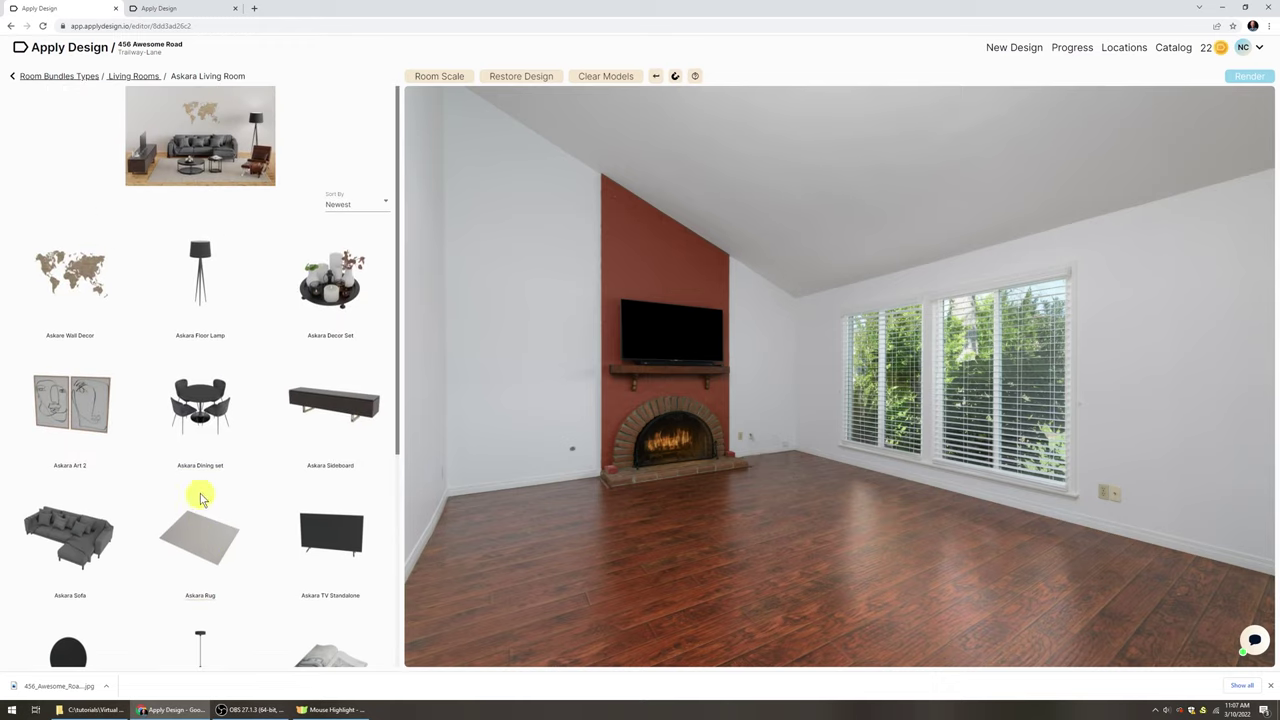
pyautogui.click(13, 78)
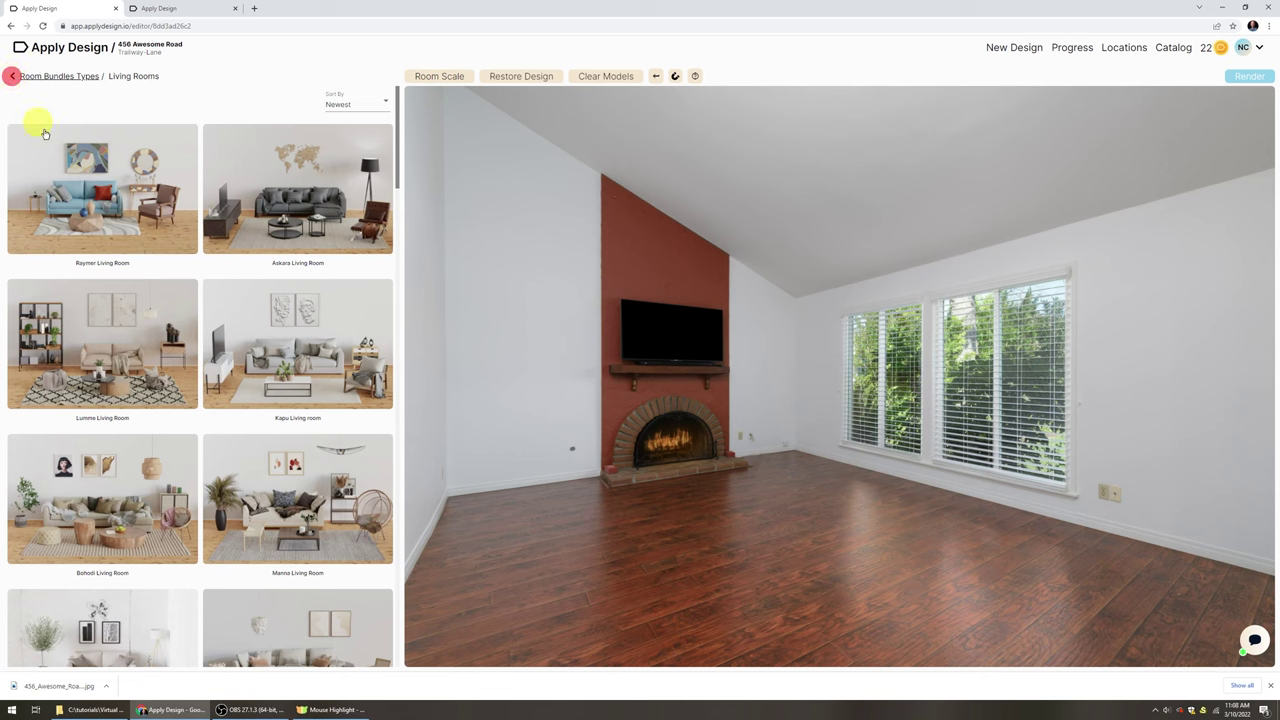
pyautogui.click(14, 79)
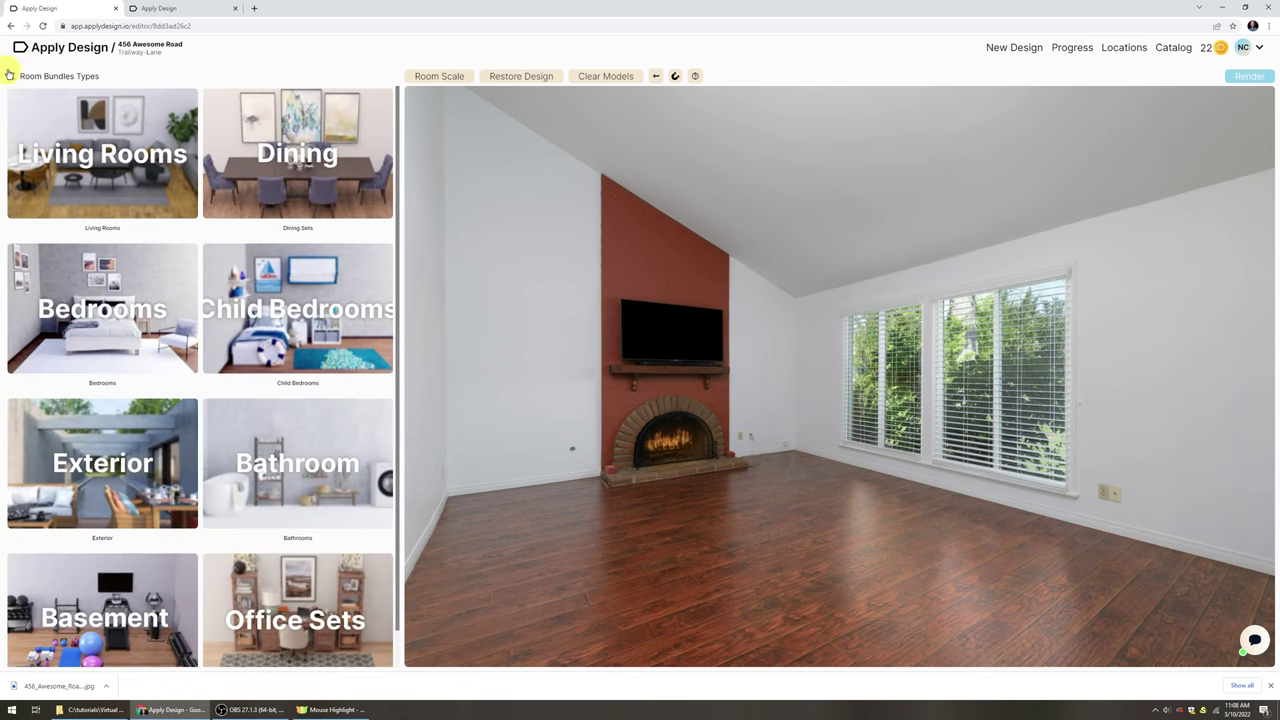
pyautogui.click(14, 79)
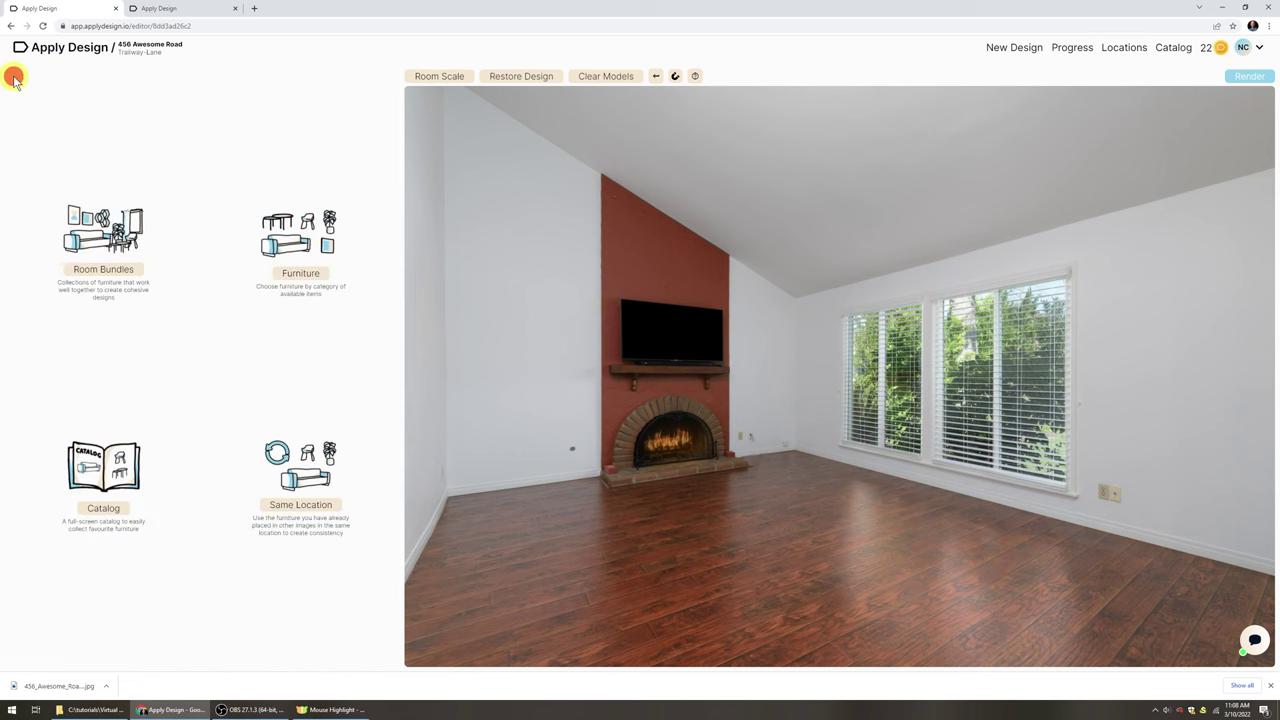
# Add the Bo Indvi Sofa 01 from the Sofas furniture category to the room
pyautogui.click(309, 274)
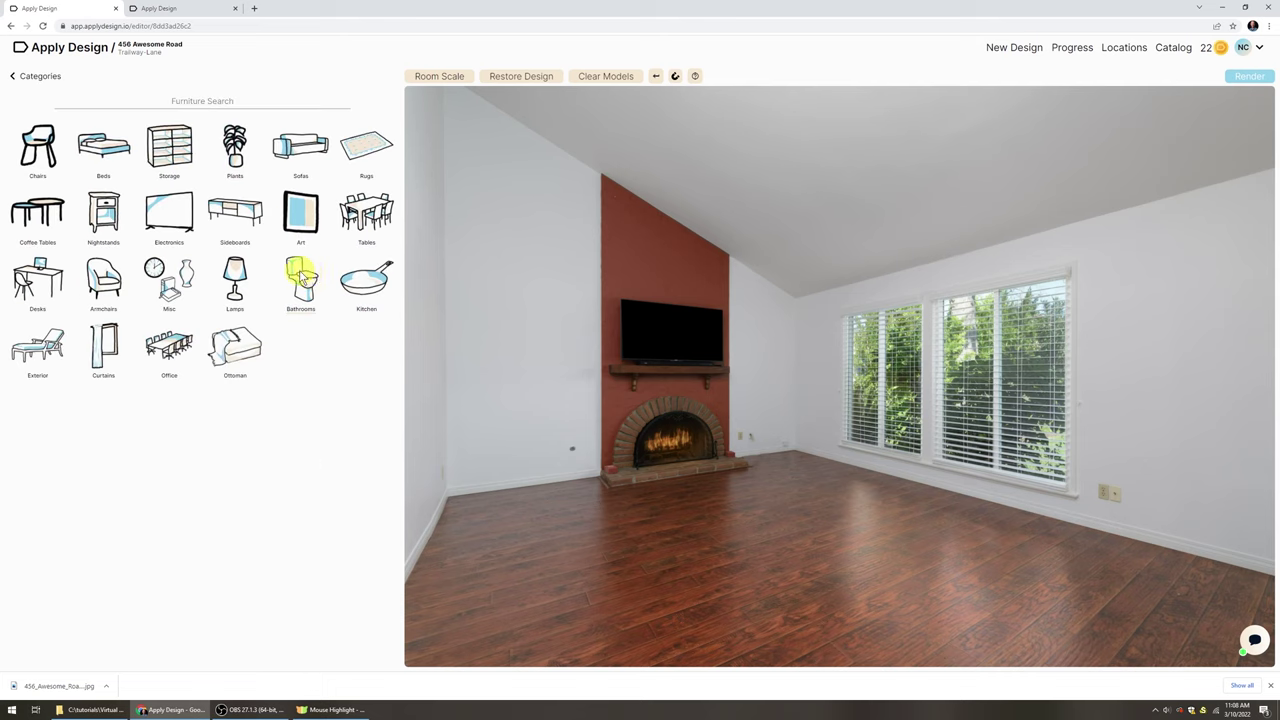
pyautogui.click(12, 79)
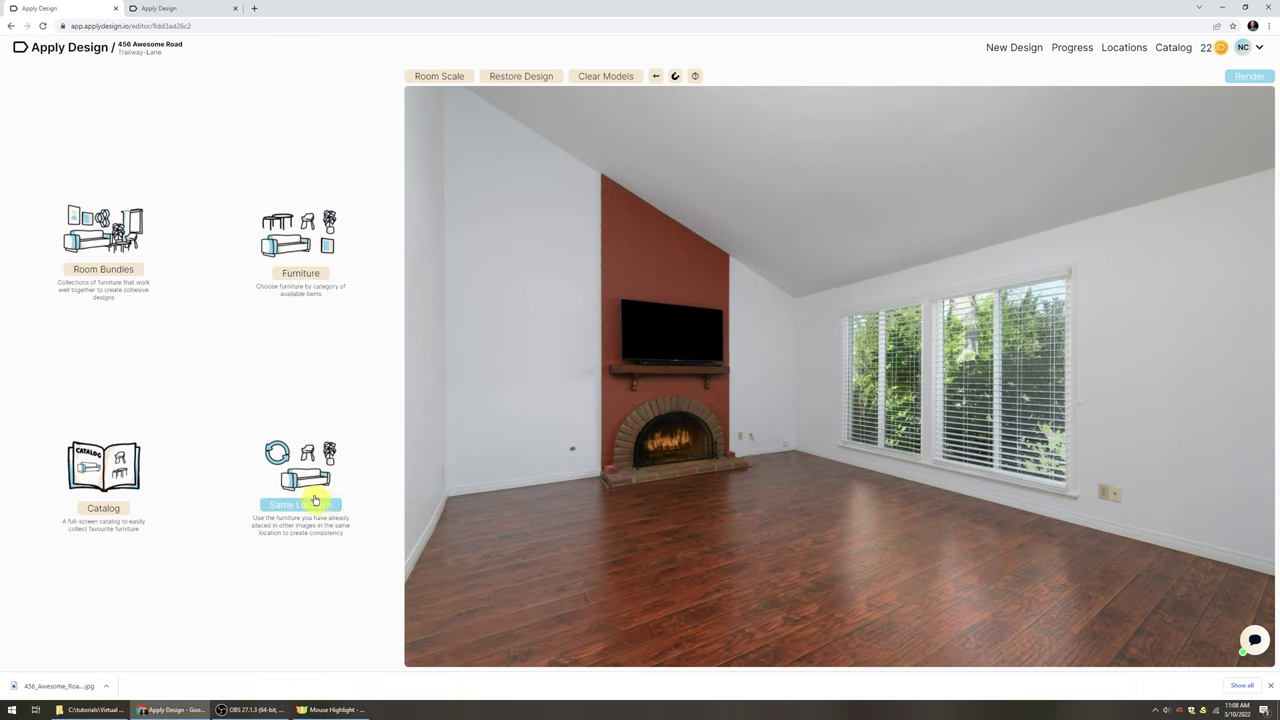
pyautogui.click(300, 271)
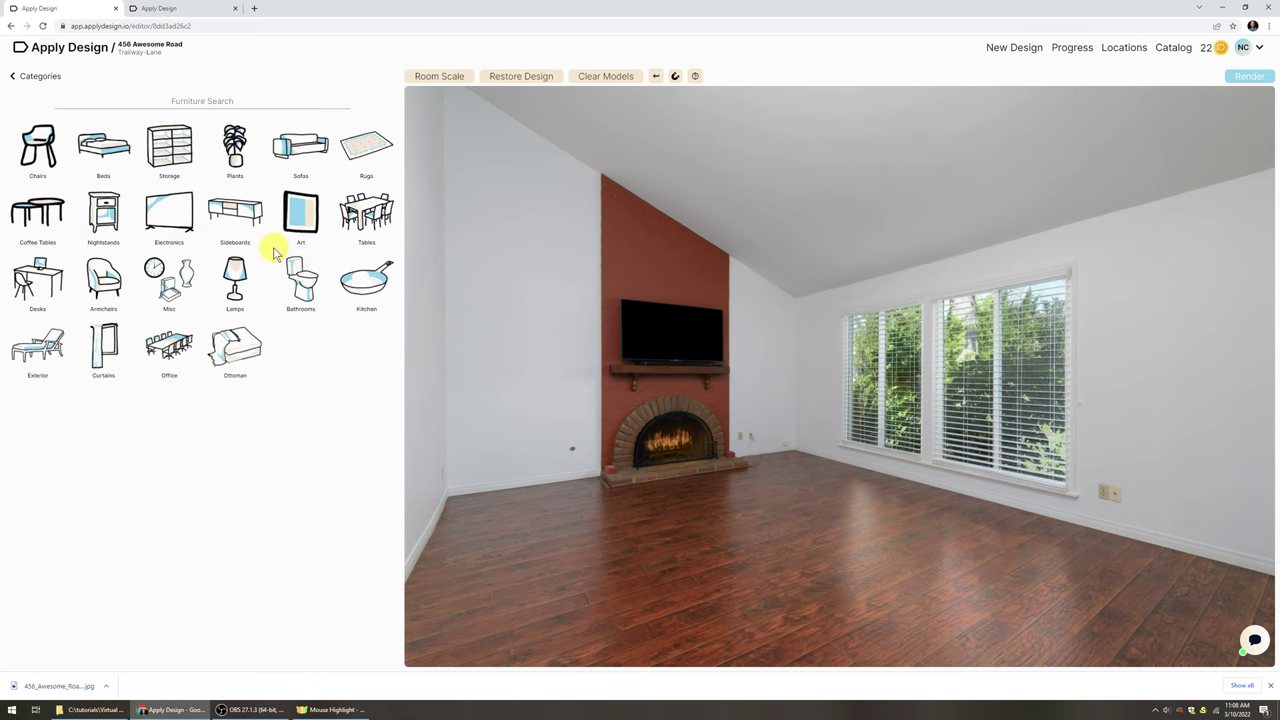
pyautogui.click(305, 149)
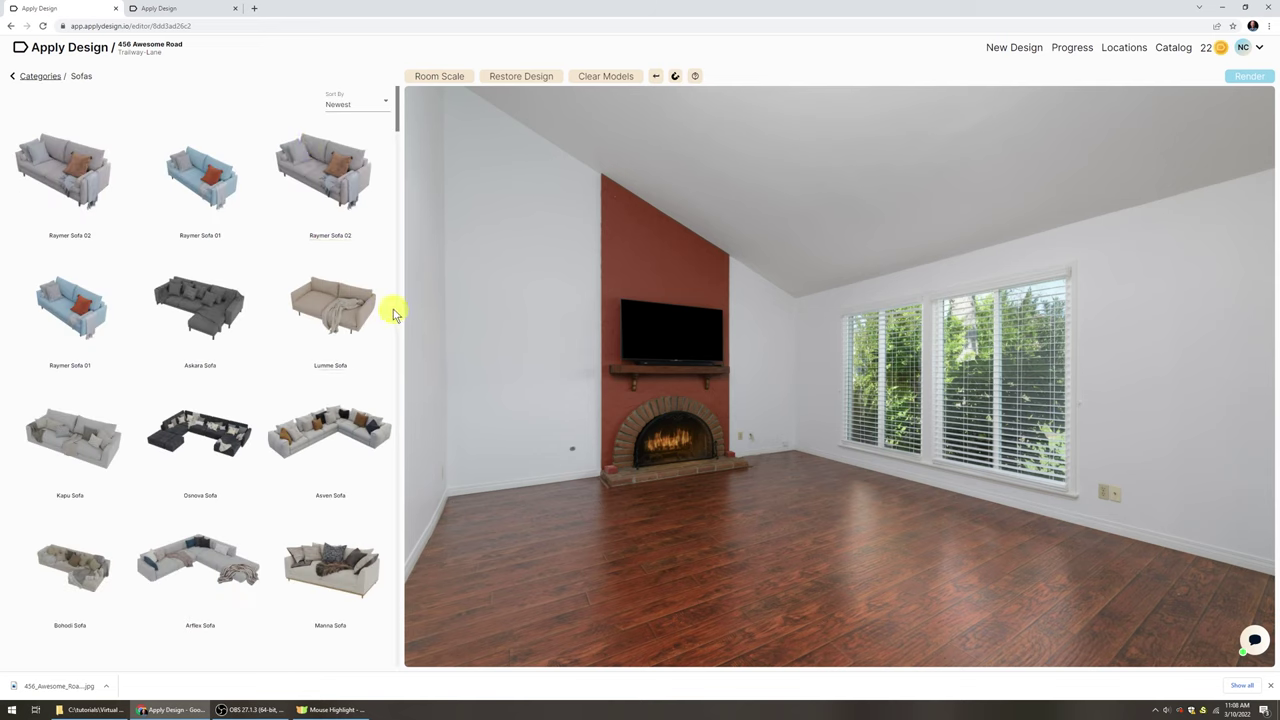
pyautogui.scroll(-2, 275, 449)
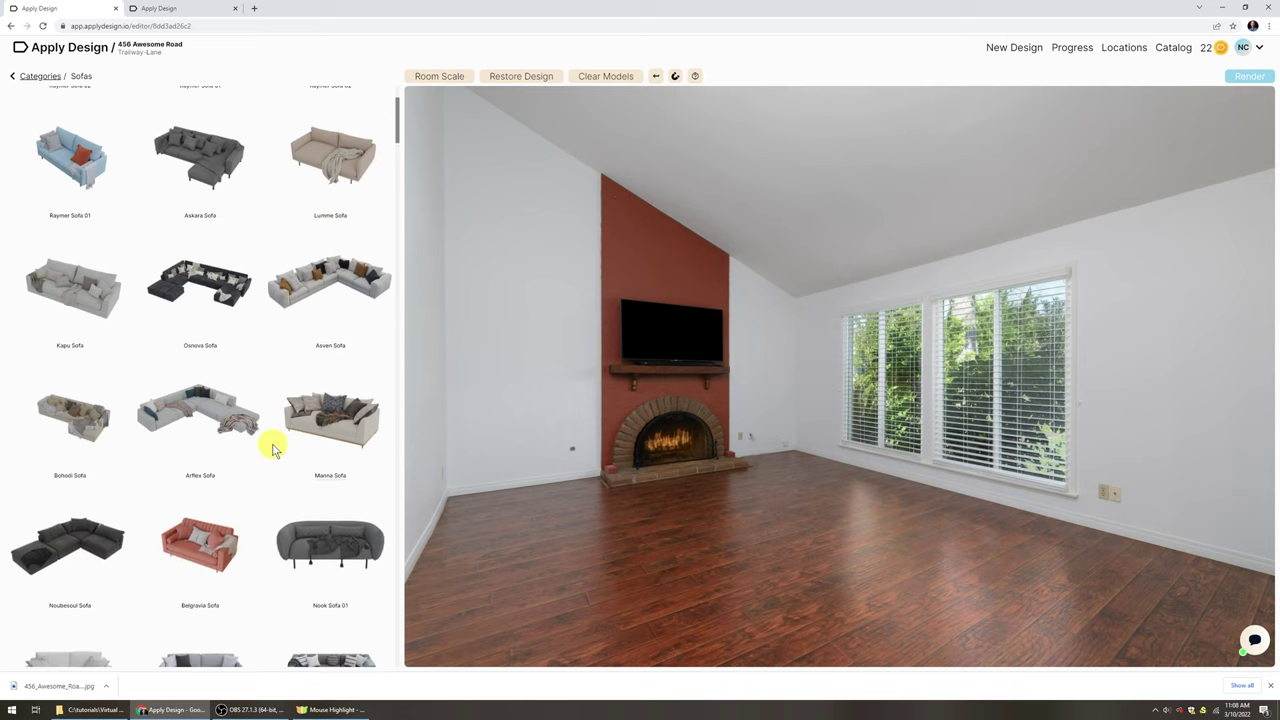
pyautogui.scroll(-2, 275, 449)
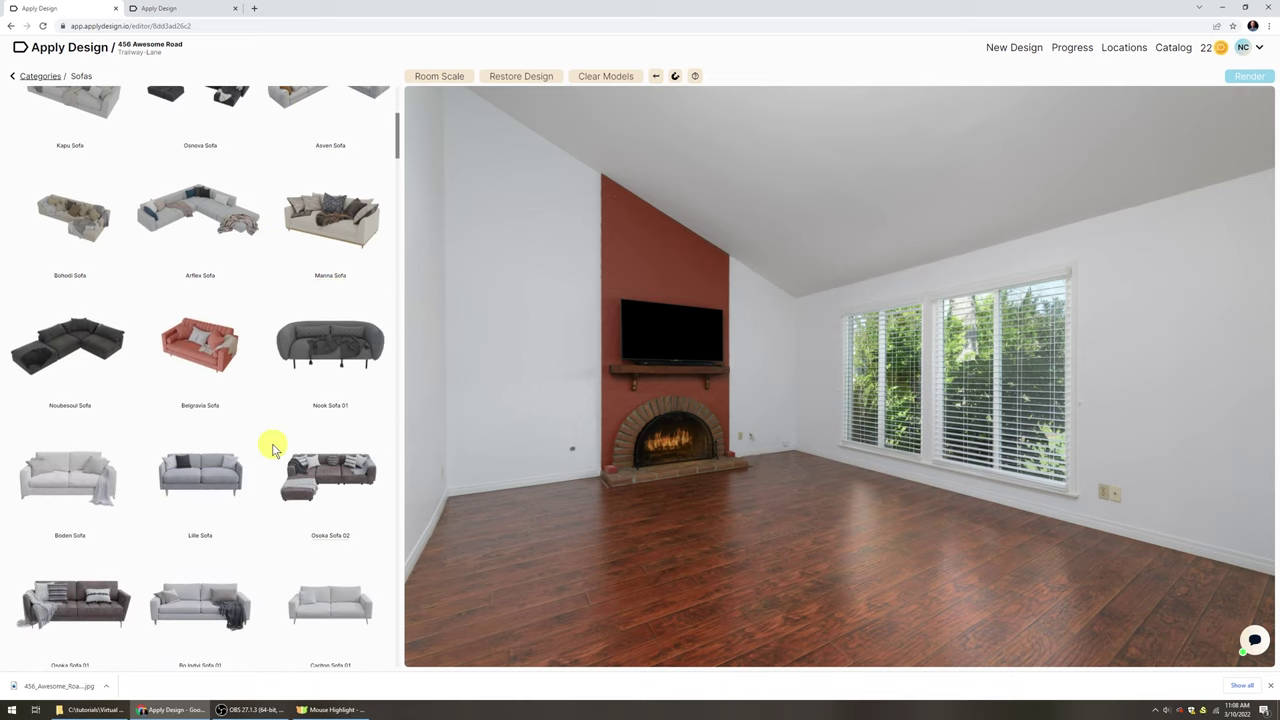
pyautogui.scroll(-2, 272, 446)
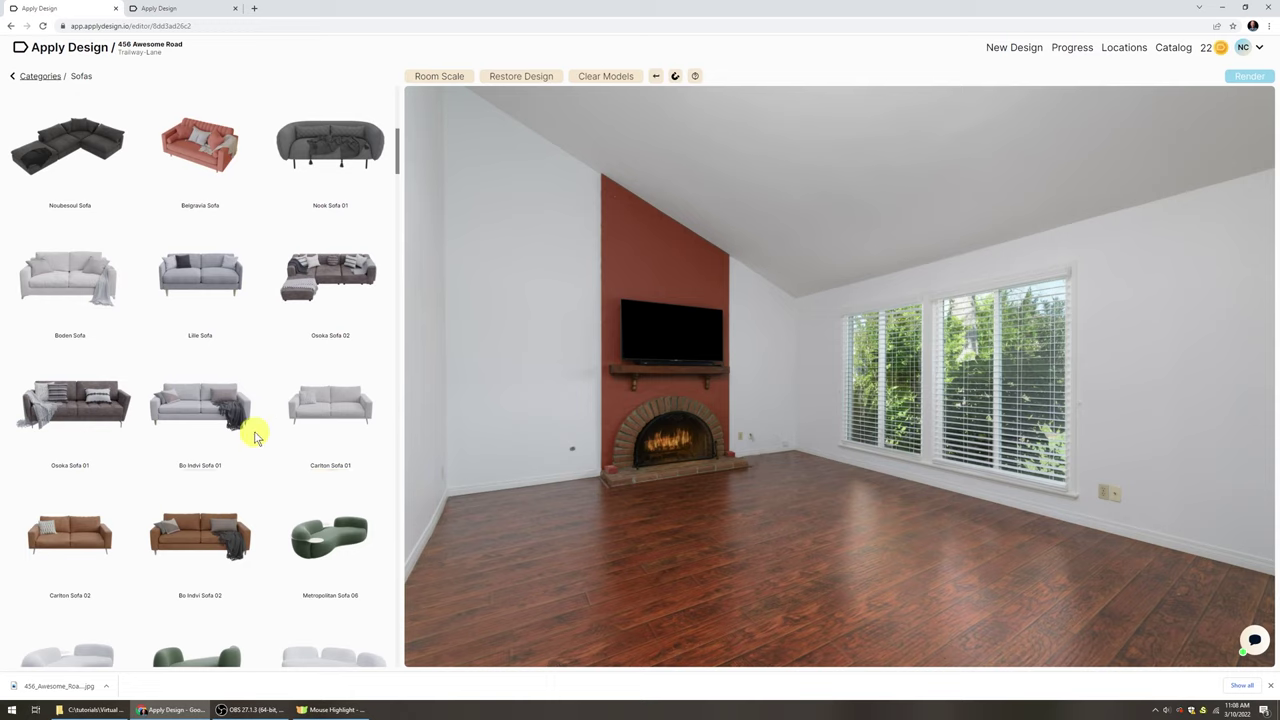
pyautogui.click(187, 410)
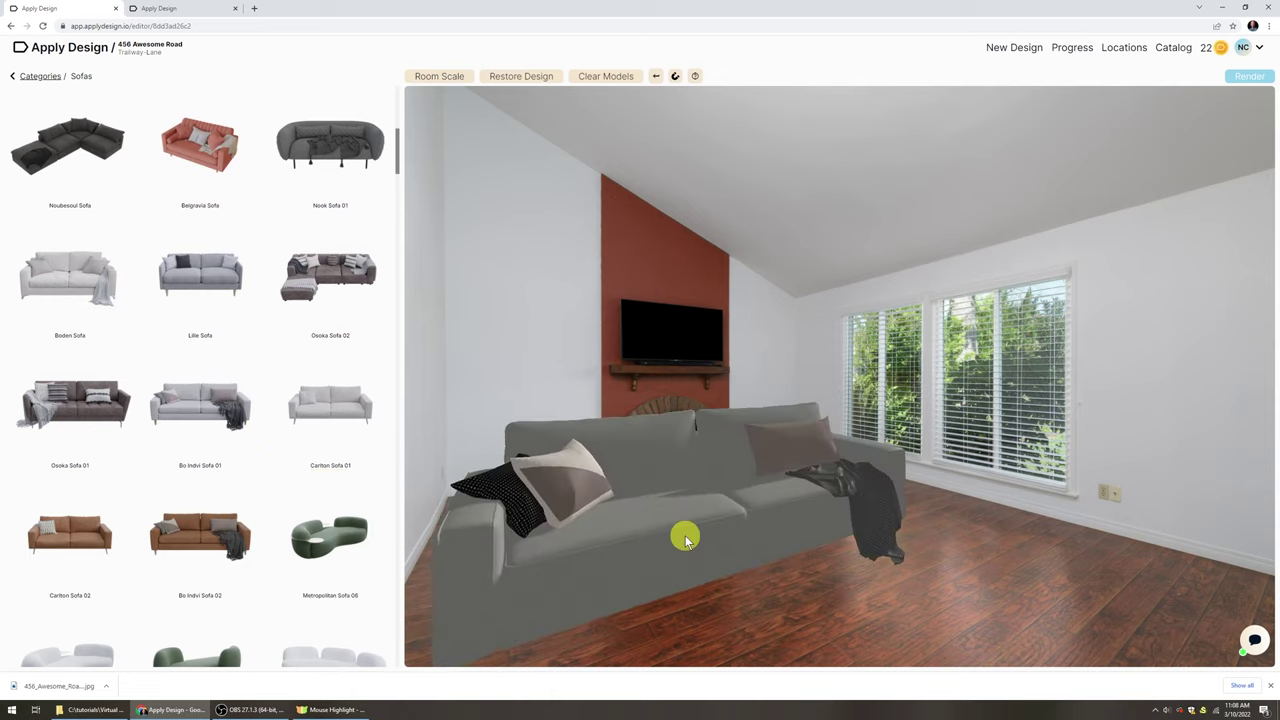
# Rotate and place the sofa along the wall left of the fireplace, facing the windows, and shrink it by two size increments
pyautogui.moveTo(686, 540); pyautogui.dragTo(686, 535)
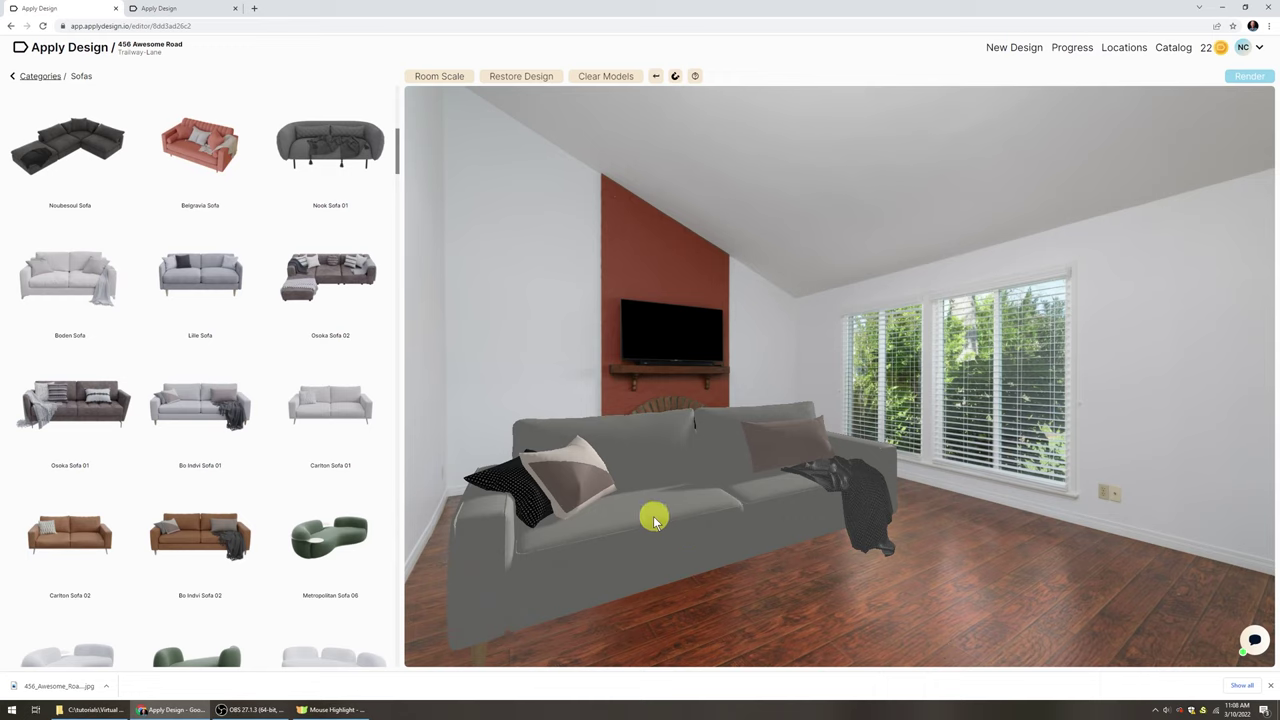
pyautogui.moveTo(620, 521); pyautogui.dragTo(643, 560)
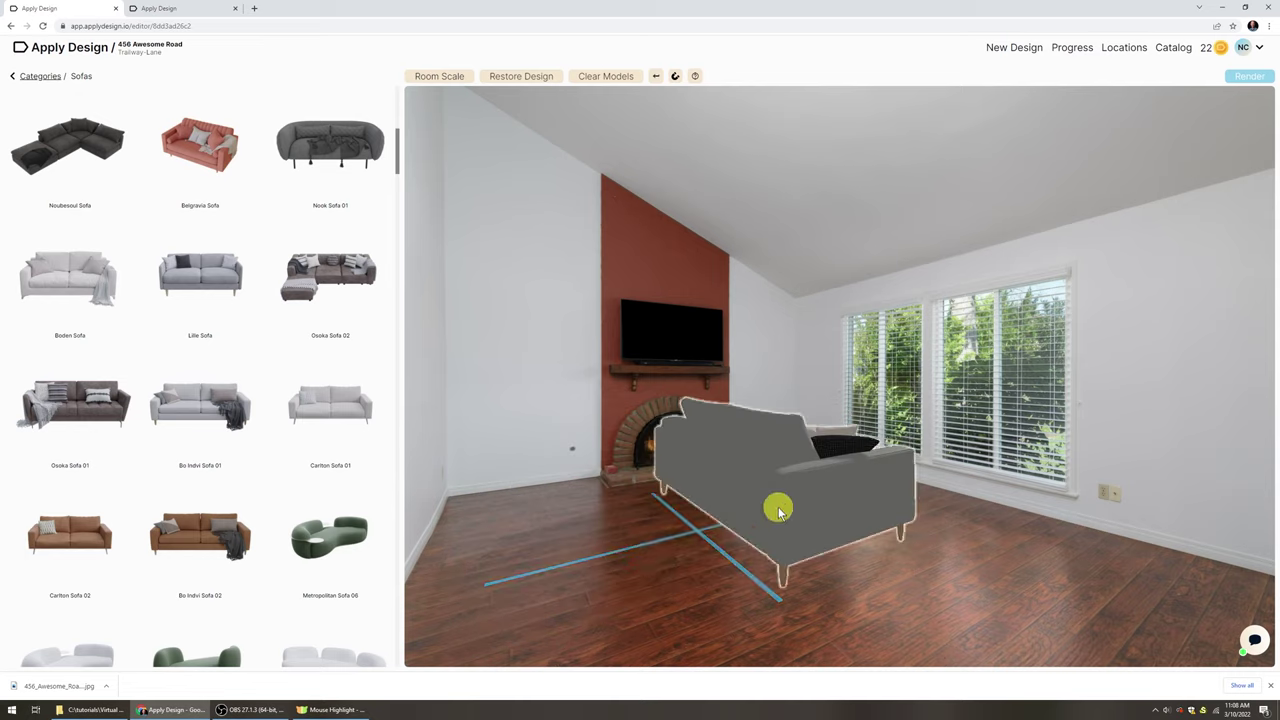
pyautogui.moveTo(780, 510); pyautogui.dragTo(537, 549)
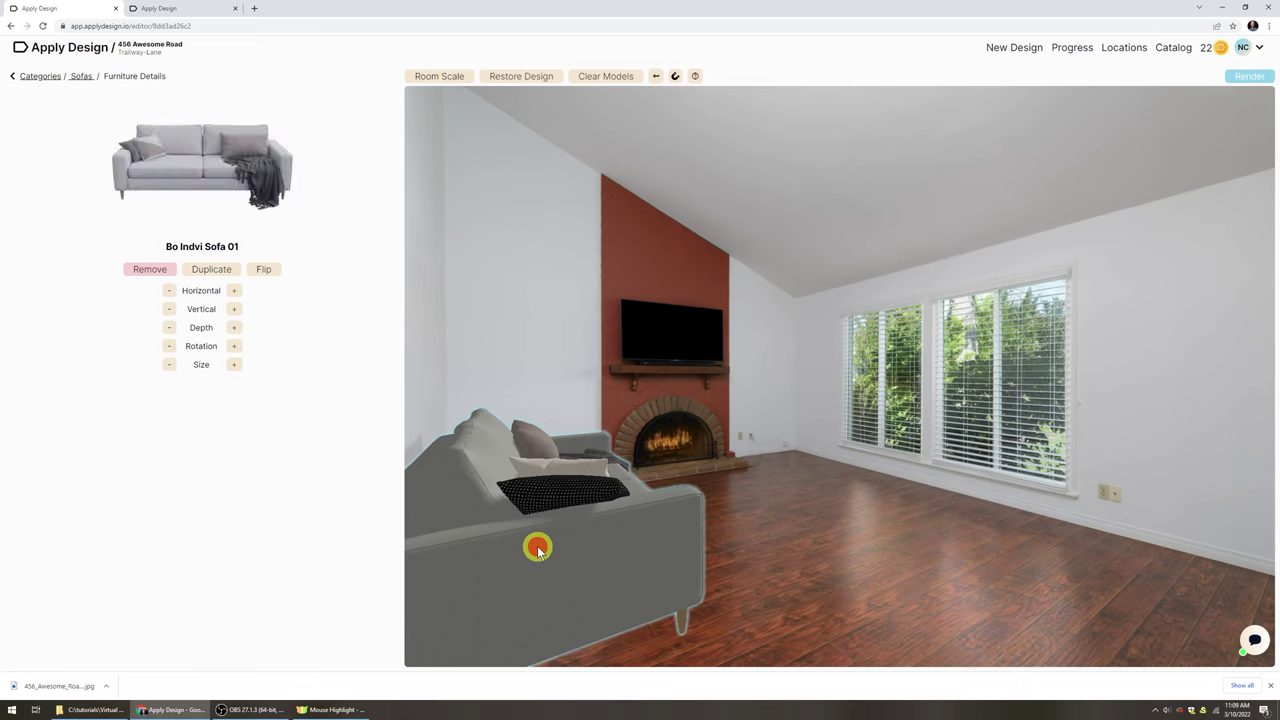
pyautogui.click(169, 364)
pyautogui.click(169, 364)
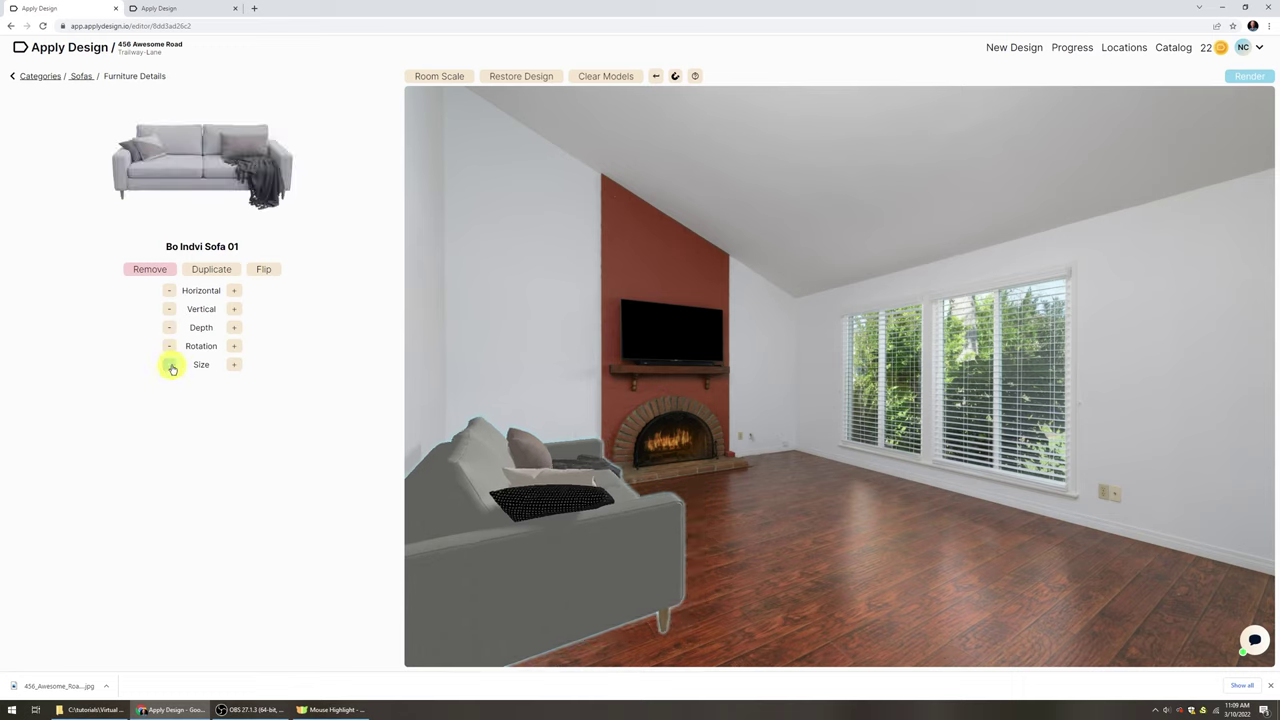
# Add the Nord Rug 3 from the Rugs category to the floor and position it partly beneath the sofa
pyautogui.click(40, 76)
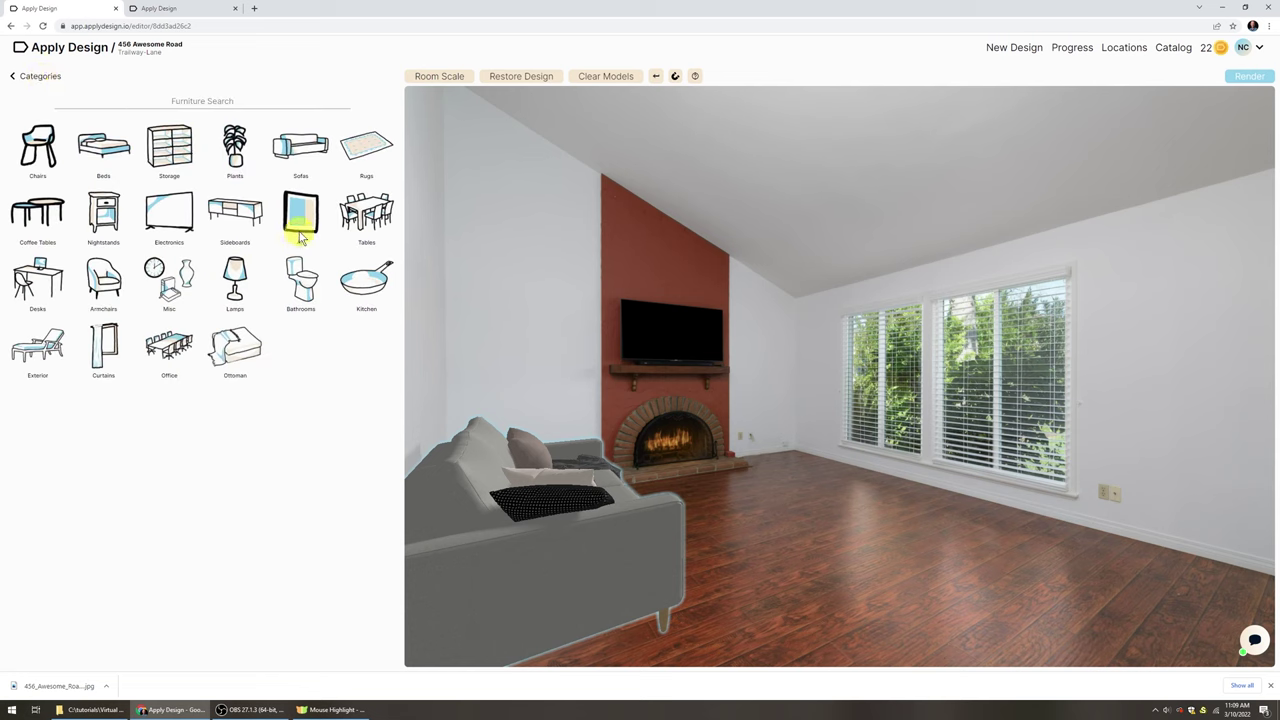
pyautogui.click(365, 148)
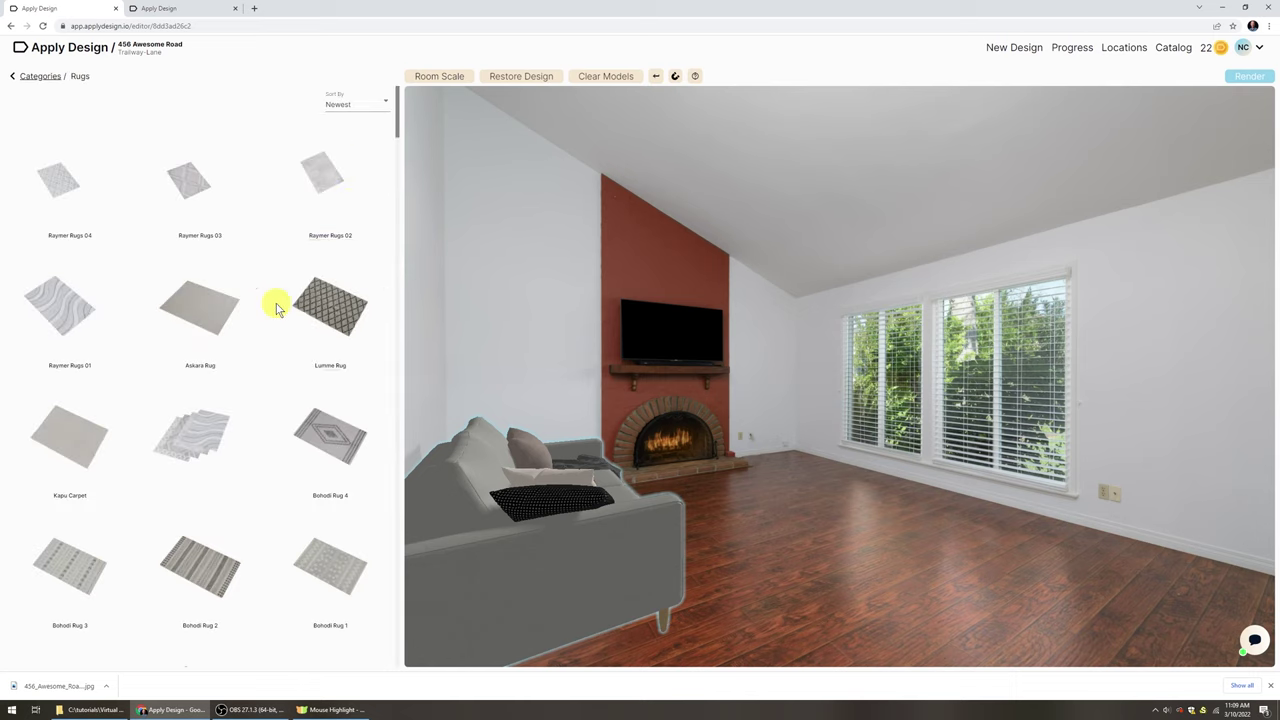
pyautogui.scroll(-2, 224, 318)
pyautogui.scroll(-2, 224, 320)
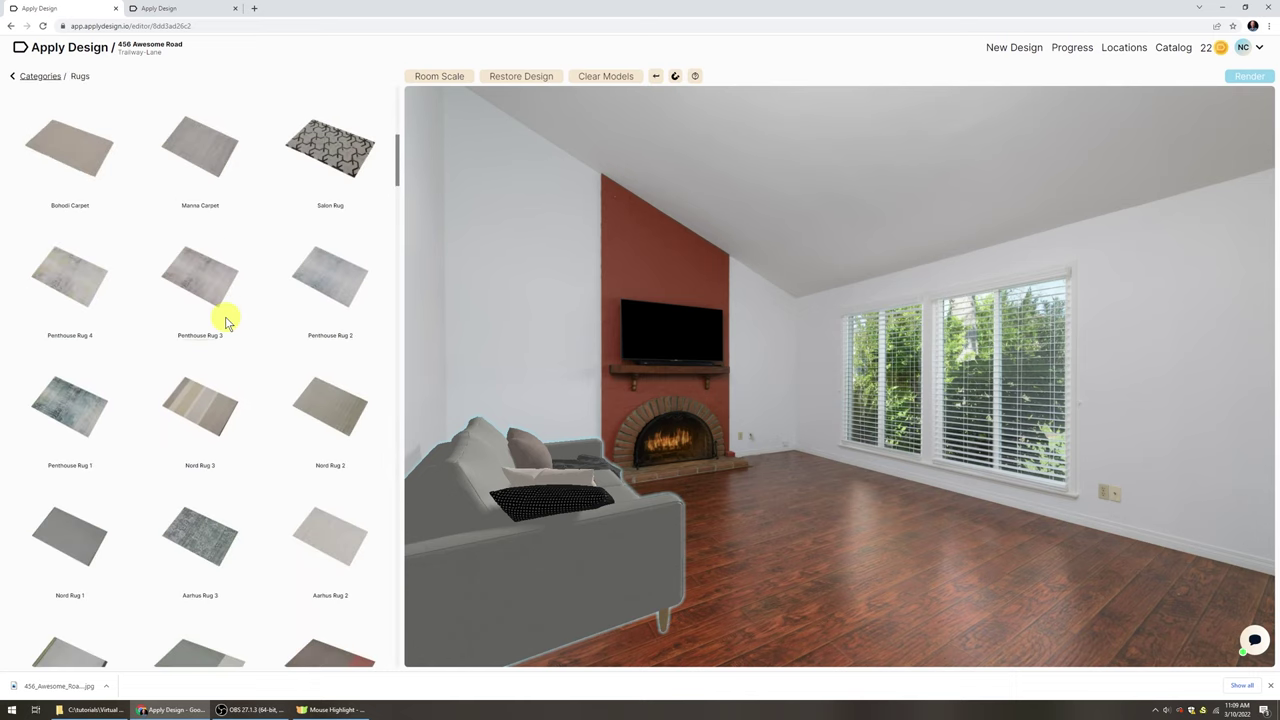
pyautogui.scroll(-1, 225, 320)
pyautogui.moveTo(191, 297); pyautogui.dragTo(872, 518)
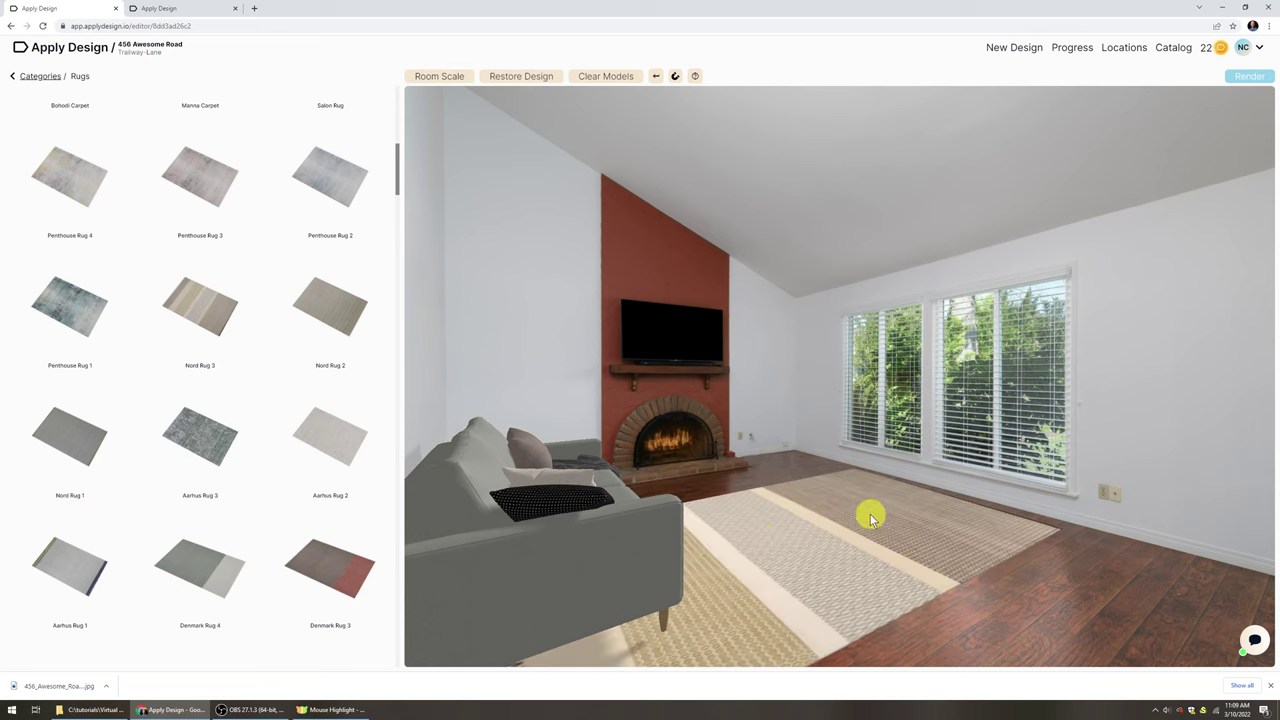
pyautogui.moveTo(869, 513); pyautogui.dragTo(657, 566)
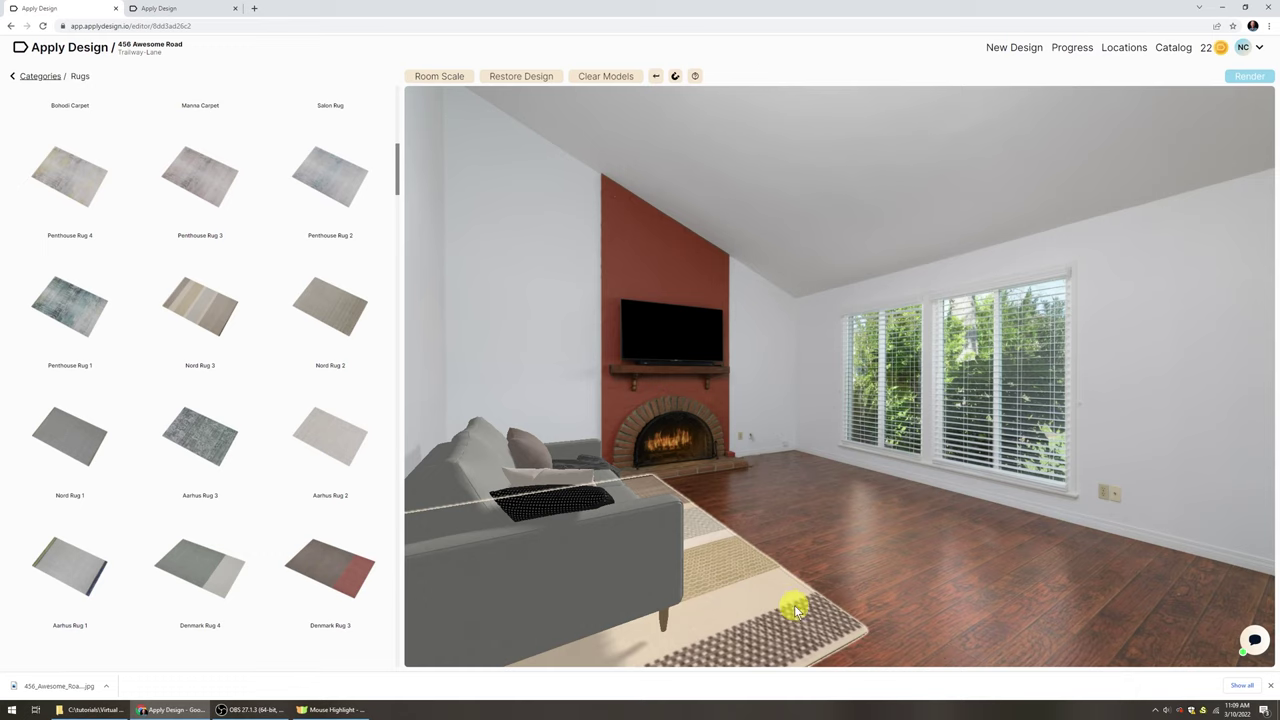
pyautogui.moveTo(791, 603)
pyautogui.mouseDown()
pyautogui.moveTo(780, 597)
pyautogui.moveTo(783, 614)
pyautogui.moveTo(754, 604)
pyautogui.moveTo(779, 599)
pyautogui.mouseUp()
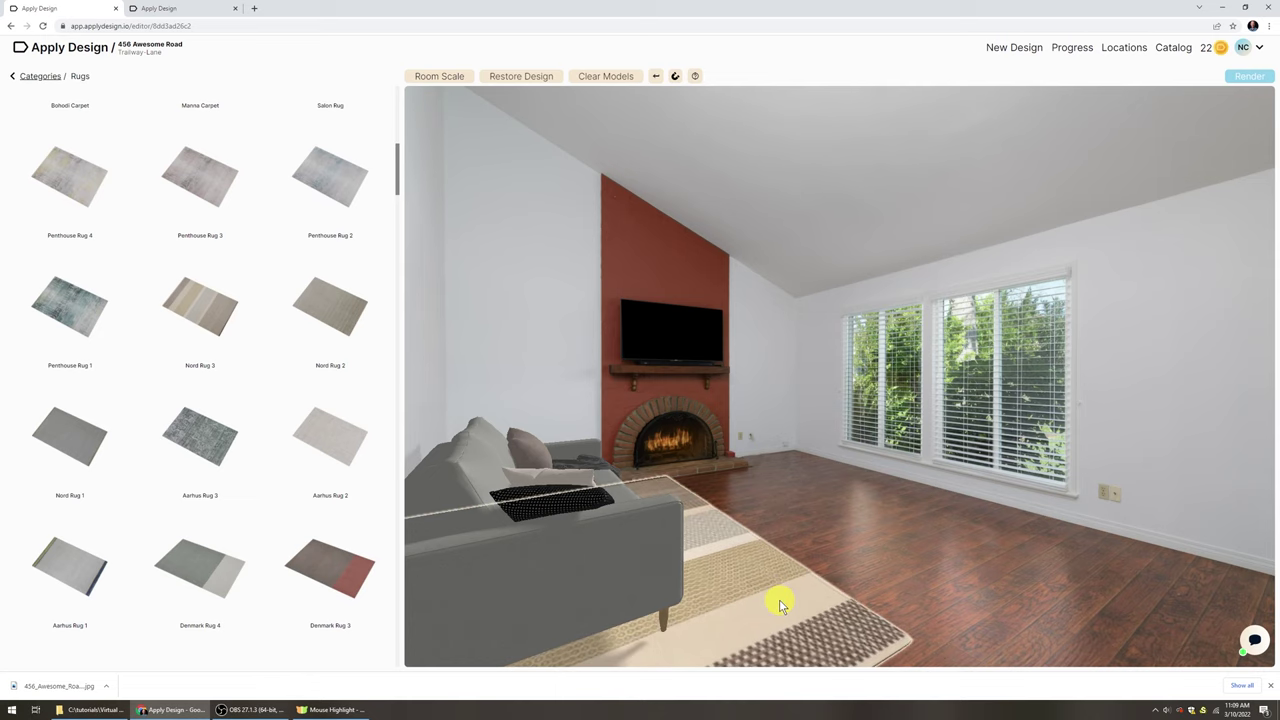
# Shrink the sofa and the striped rug by one size increment each, and nudge the rug slightly out from the sofa
pyautogui.click(538, 562)
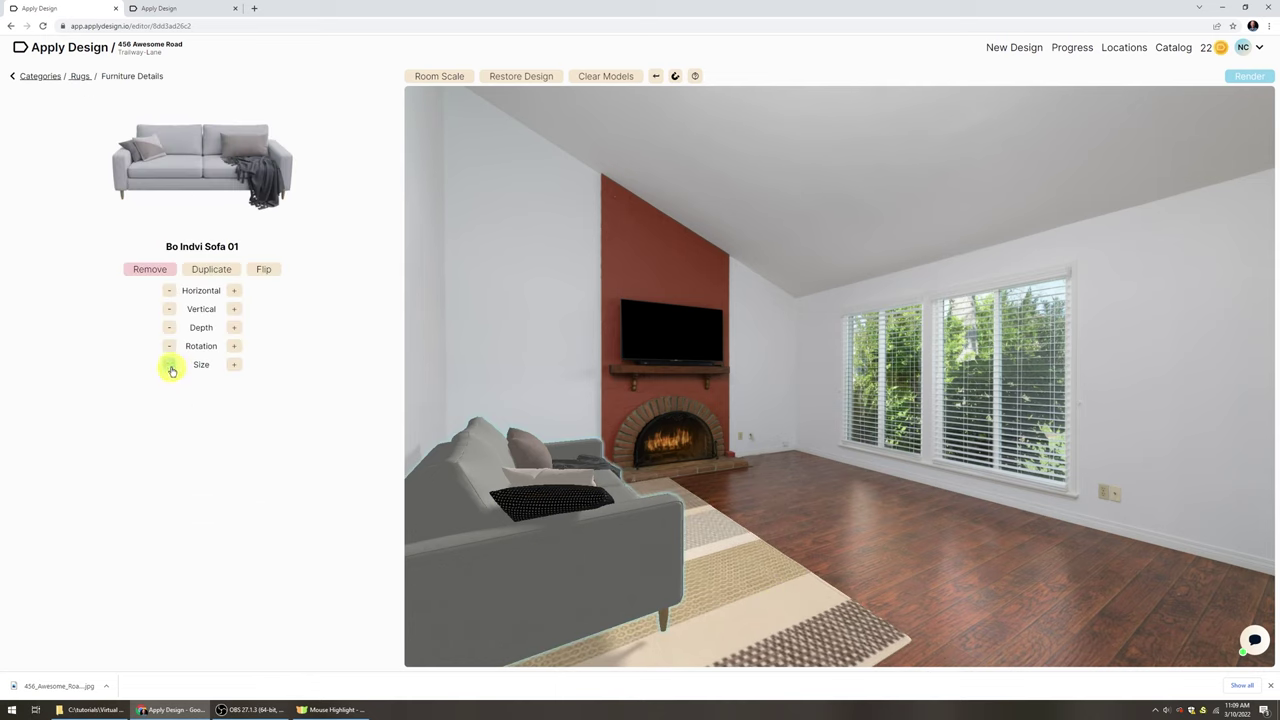
pyautogui.click(170, 365)
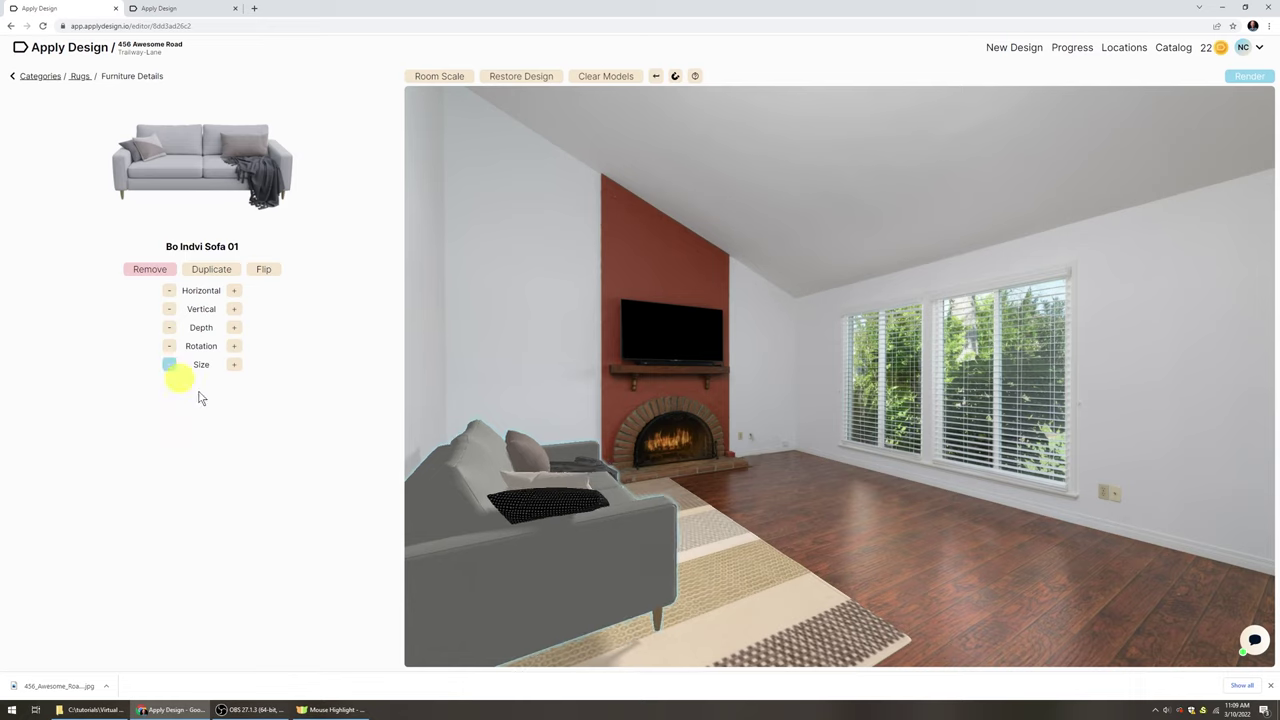
pyautogui.click(803, 623)
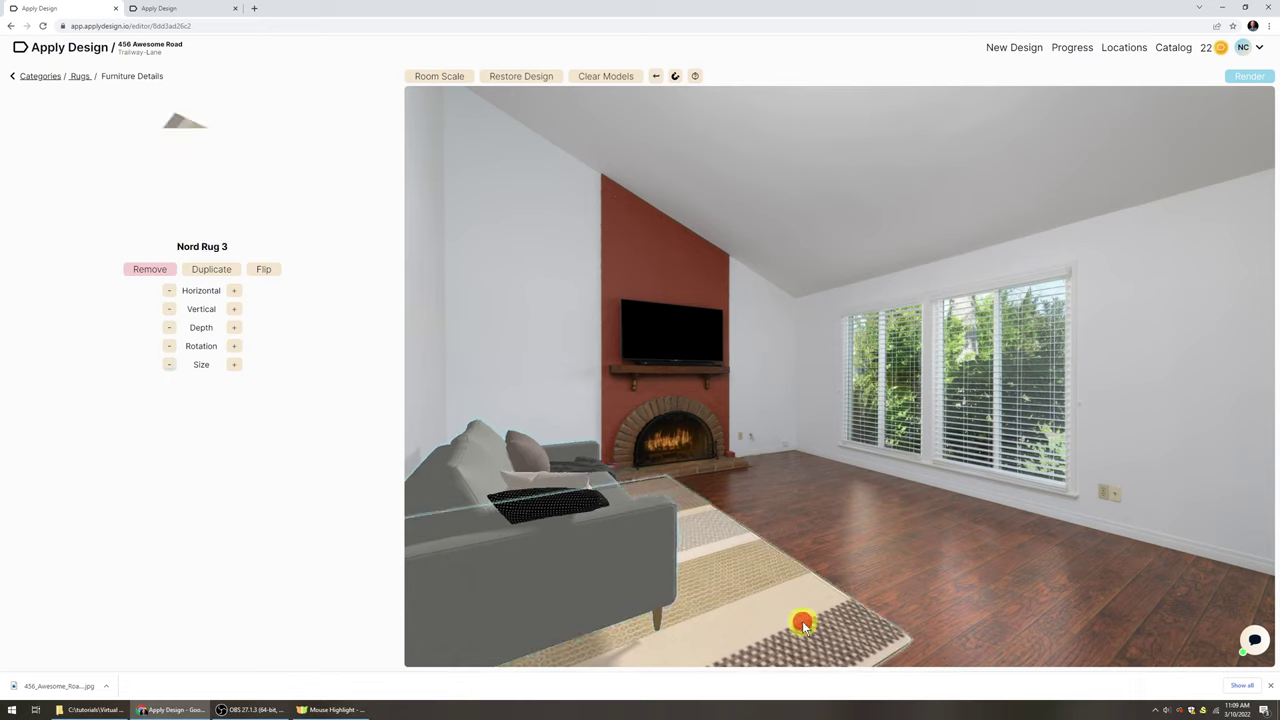
pyautogui.click(168, 366)
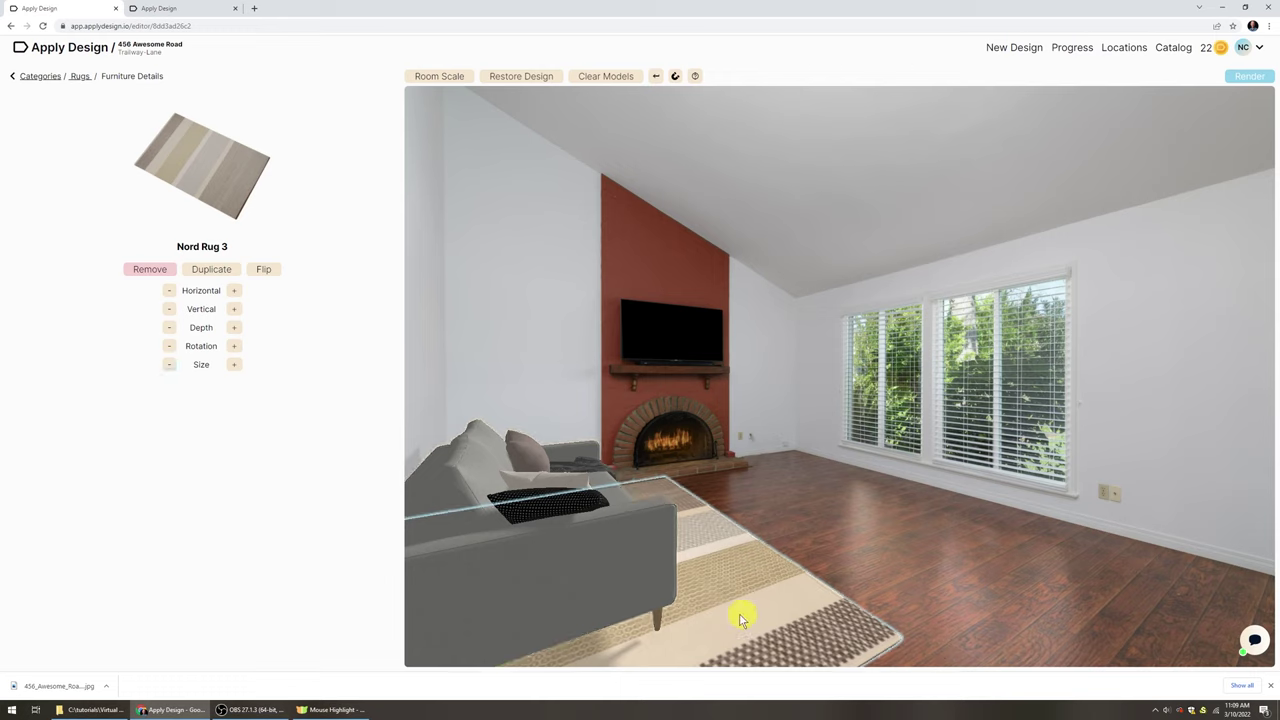
pyautogui.moveTo(740, 611); pyautogui.dragTo(752, 610)
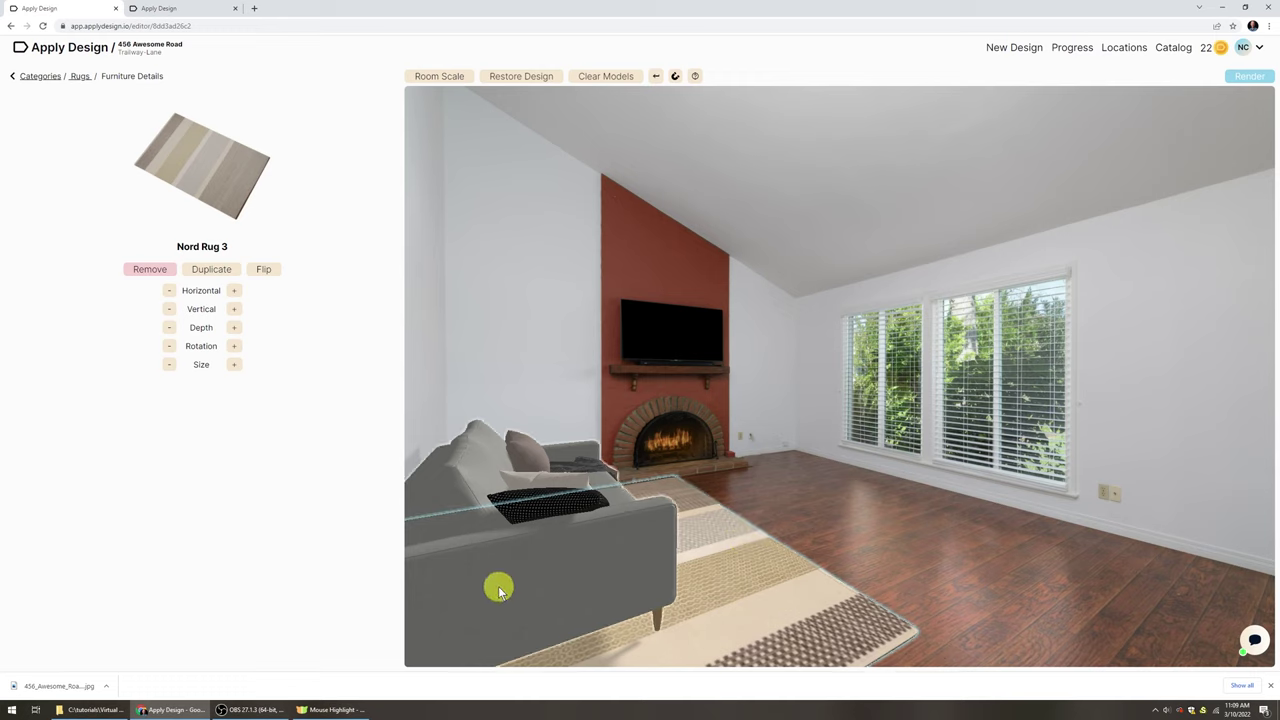
# Add the Cove Armchair 1 from the Armchairs category in the foreground by the window wall, facing the sofa
pyautogui.click(31, 80)
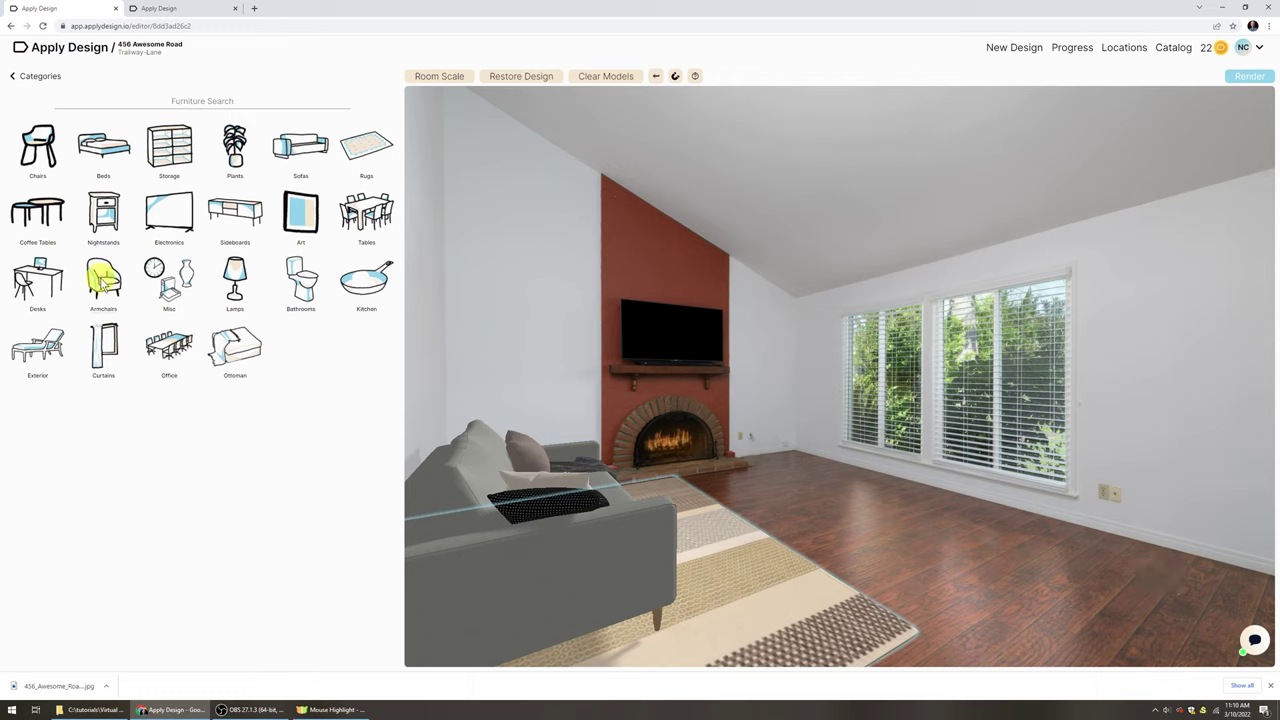
pyautogui.click(103, 280)
pyautogui.scroll(-2, 306, 363)
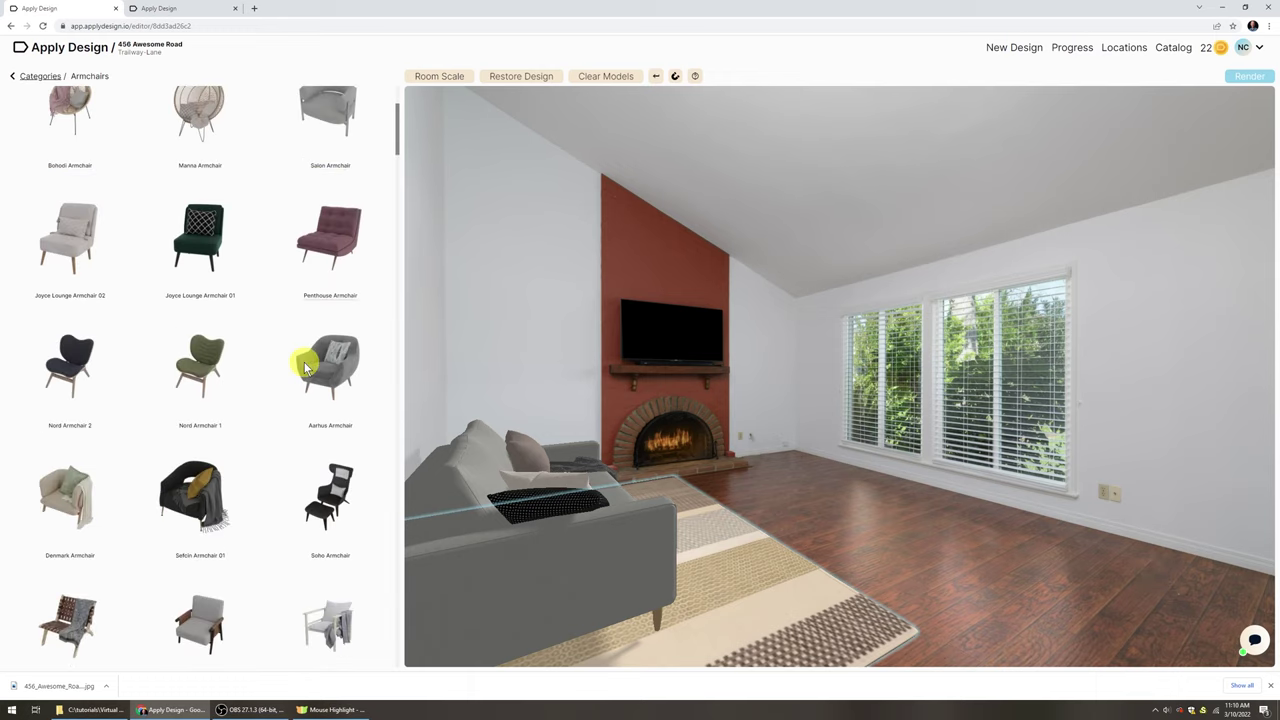
pyautogui.scroll(-2, 302, 365)
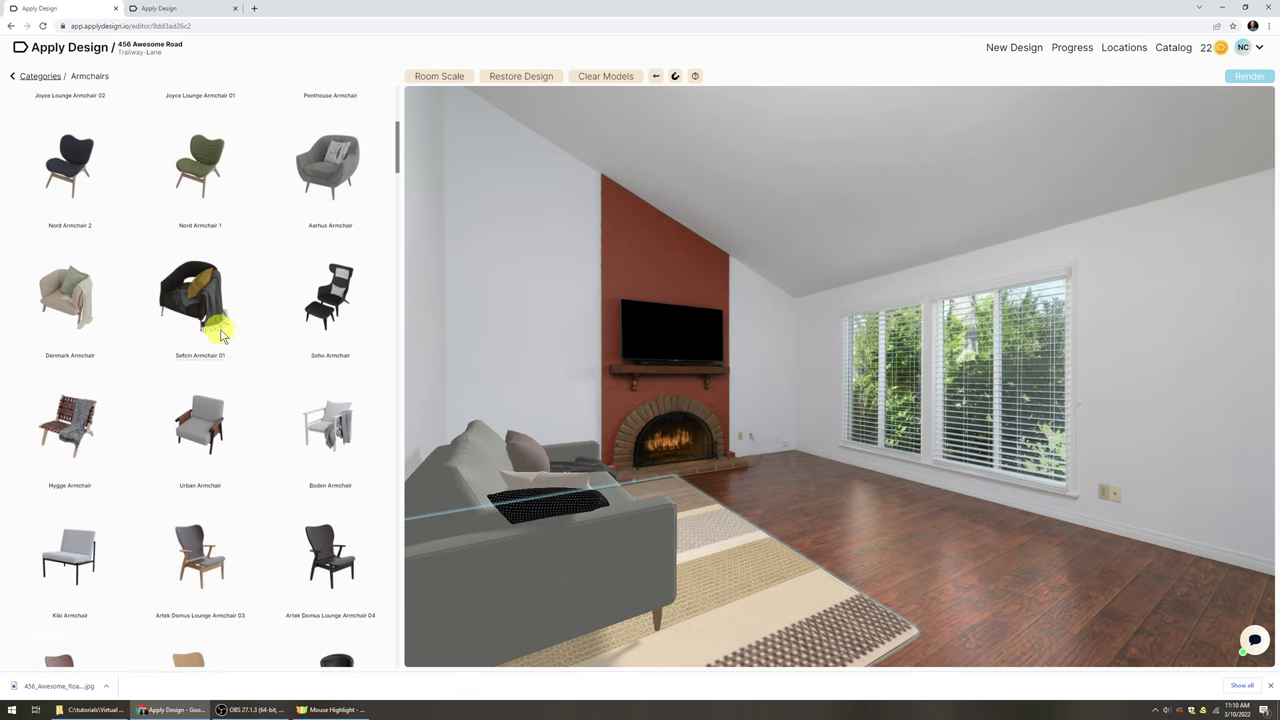
pyautogui.scroll(-6, 264, 345)
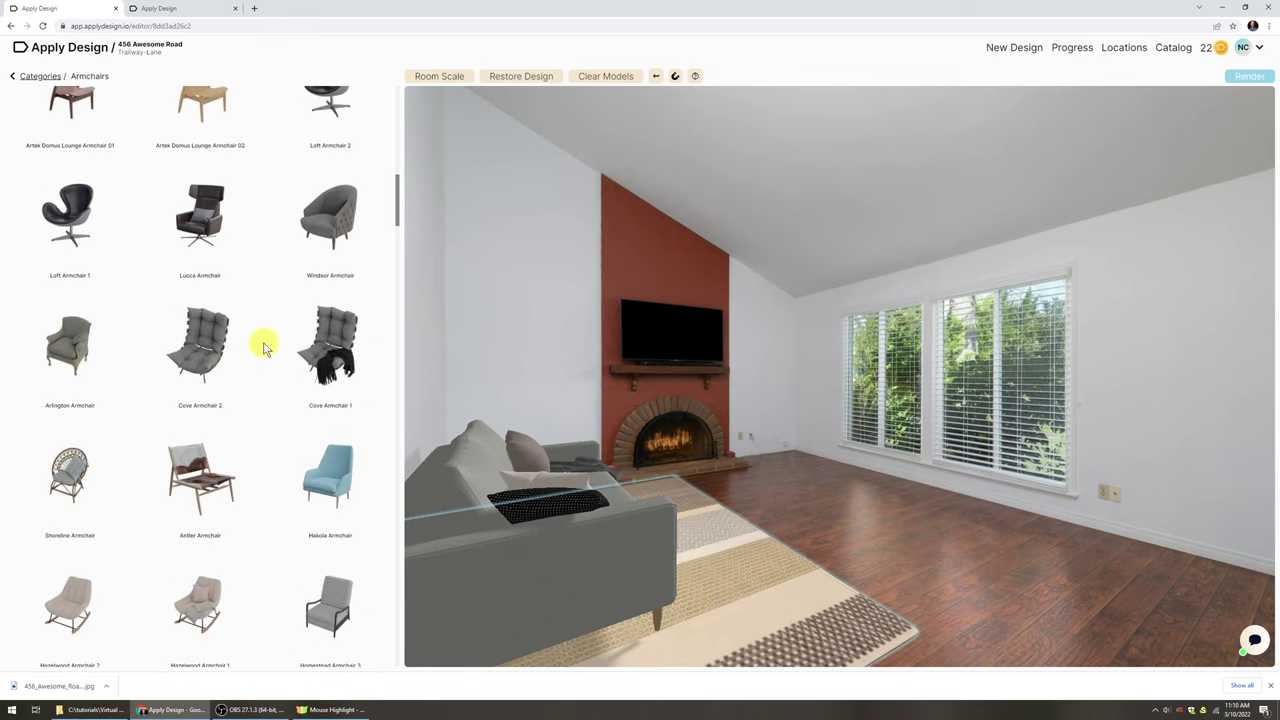
pyautogui.scroll(-1, 264, 345)
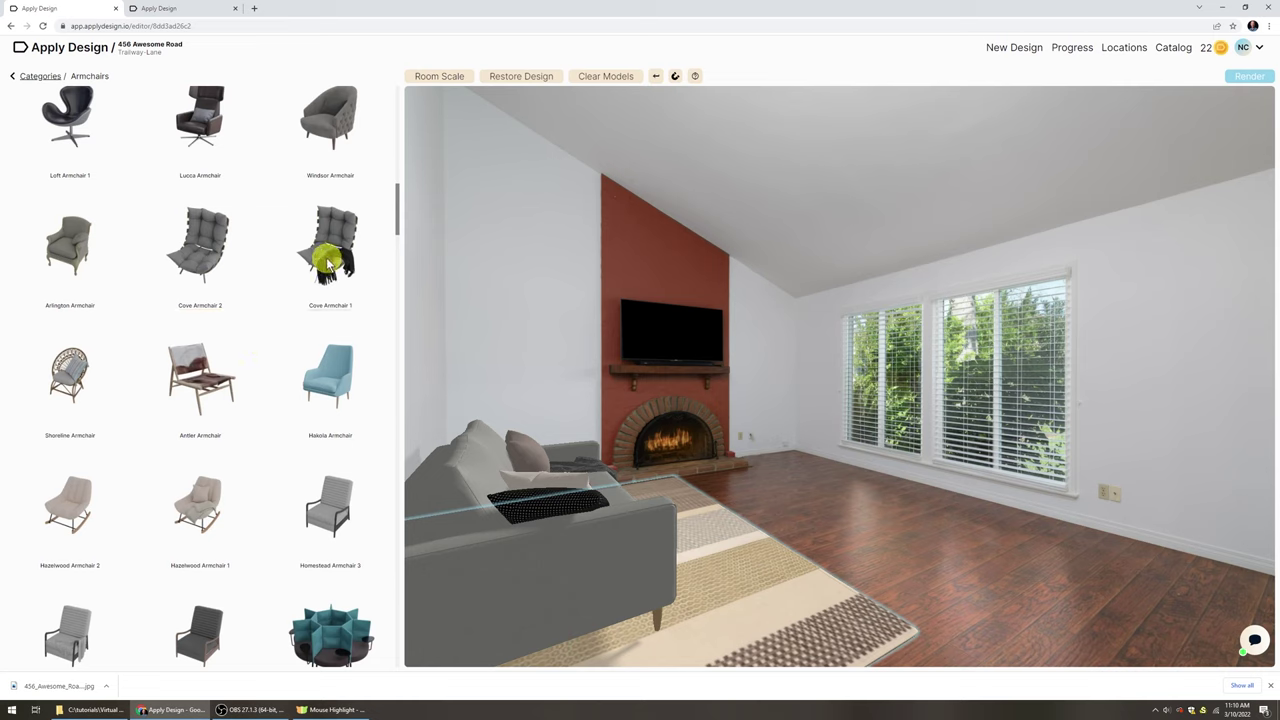
pyautogui.moveTo(325, 258); pyautogui.dragTo(1220, 538)
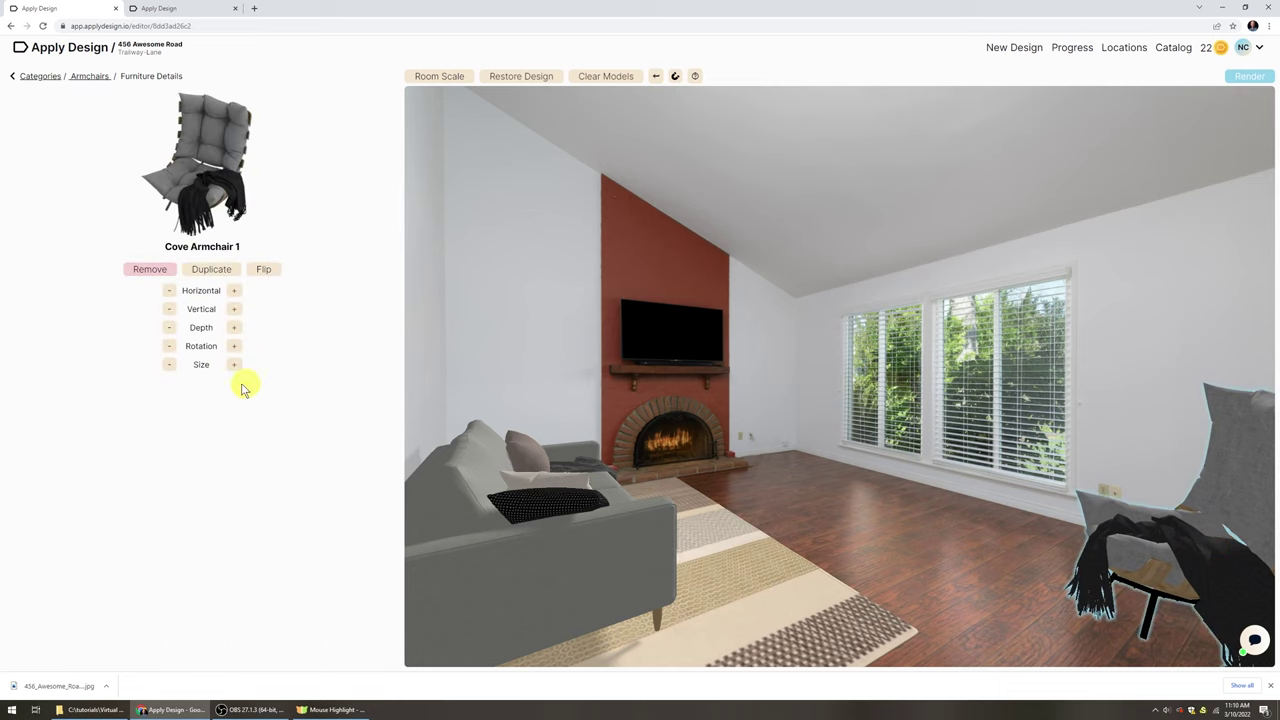
# Shrink the Cove Armchair 1 slightly
pyautogui.click(172, 368)
pyautogui.click(172, 368)
pyautogui.click(172, 368)
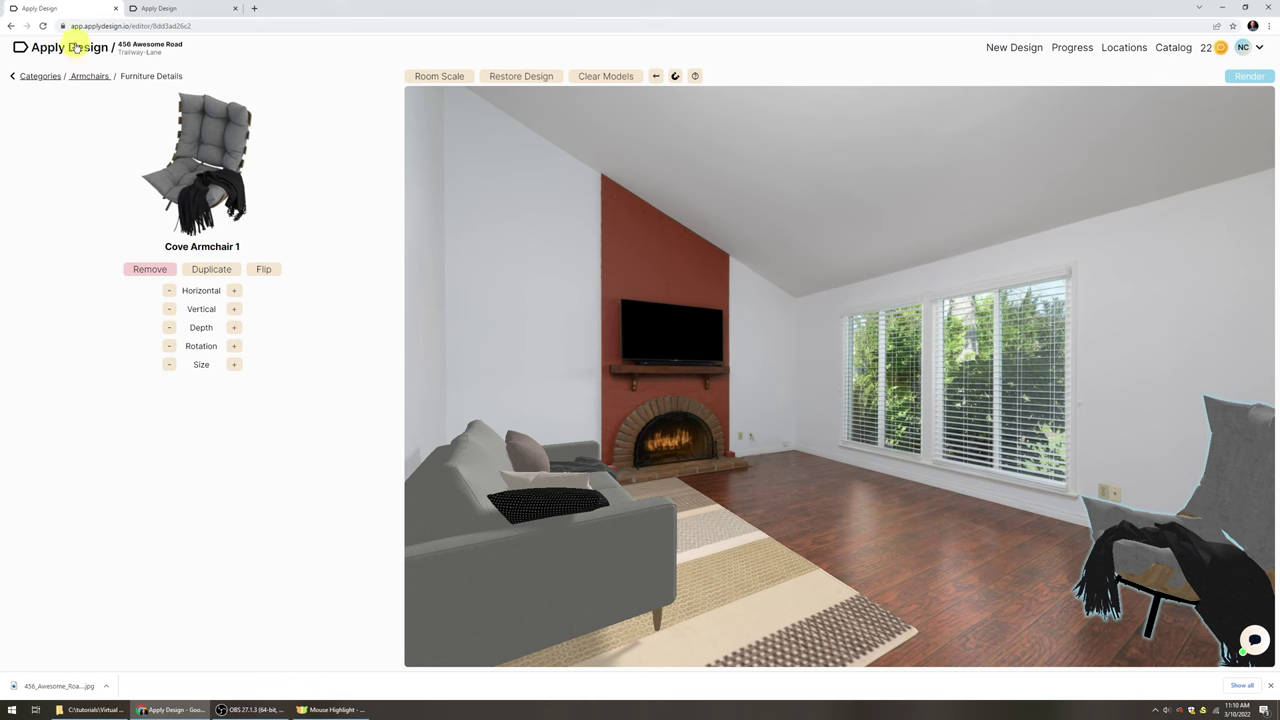
# Try the Askara Rug from the Rugs category beneath the armchair and remove it from the room
pyautogui.click(37, 78)
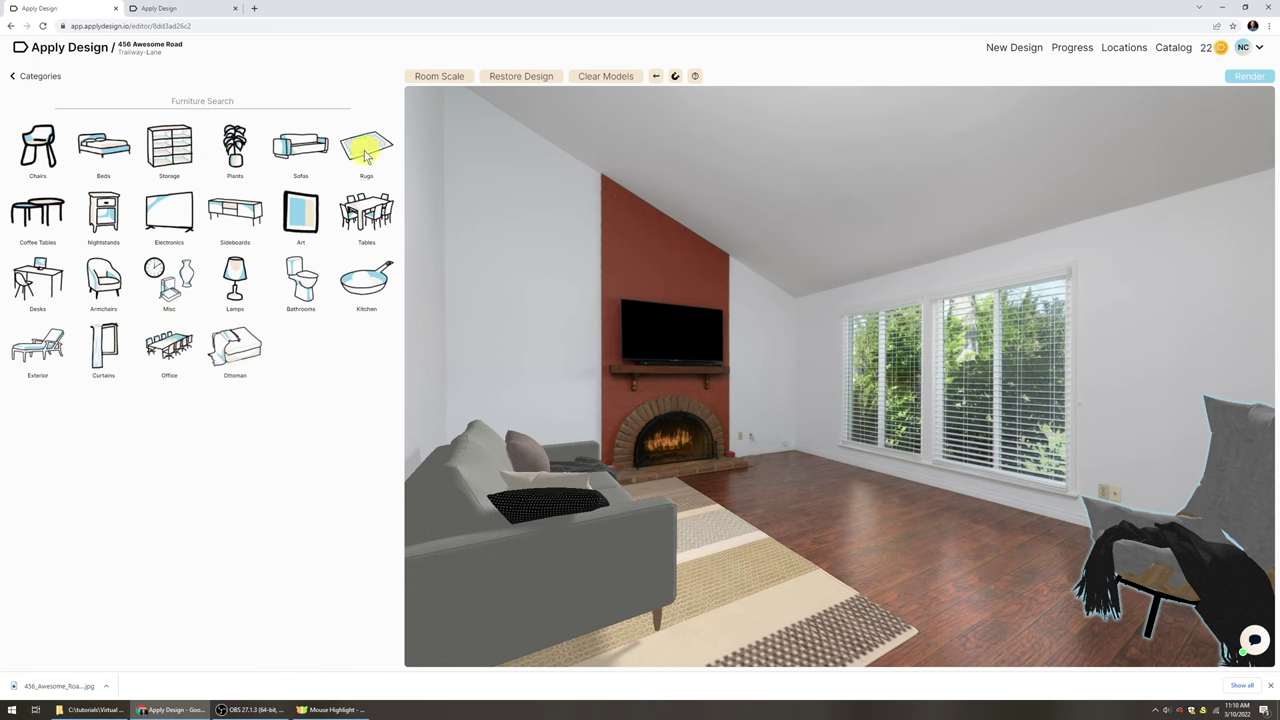
pyautogui.click(750, 612)
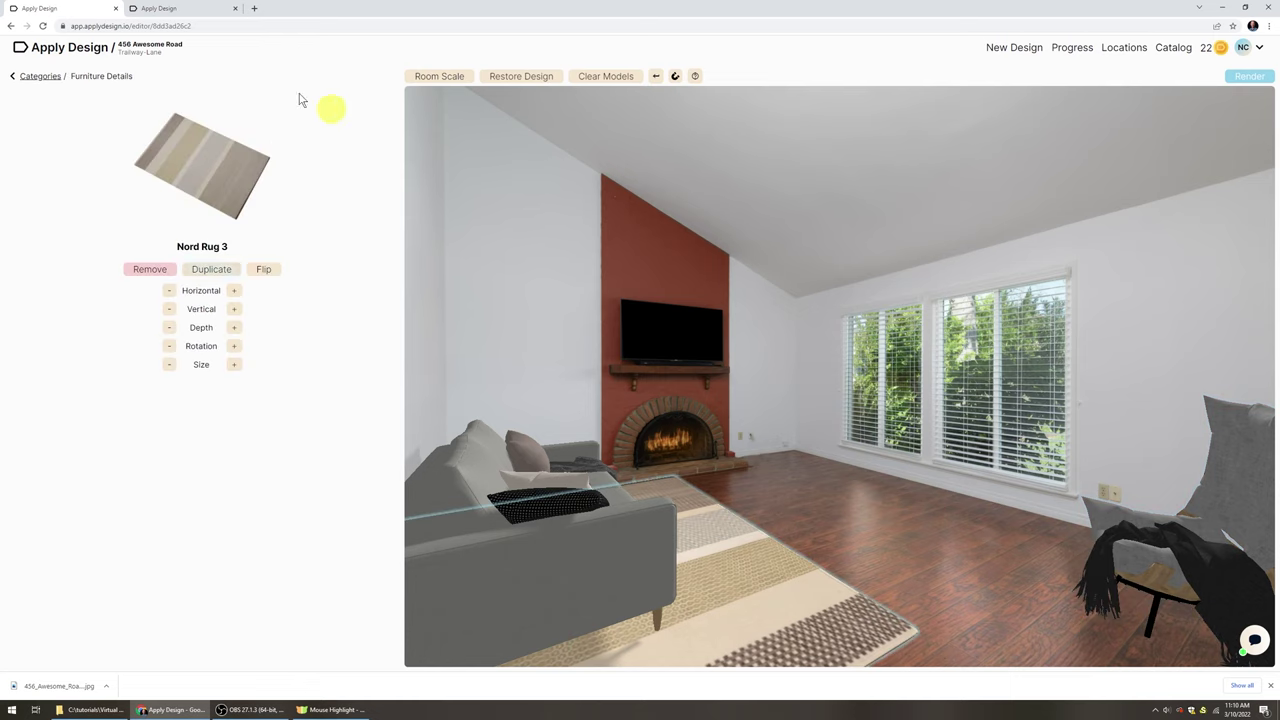
pyautogui.click(40, 78)
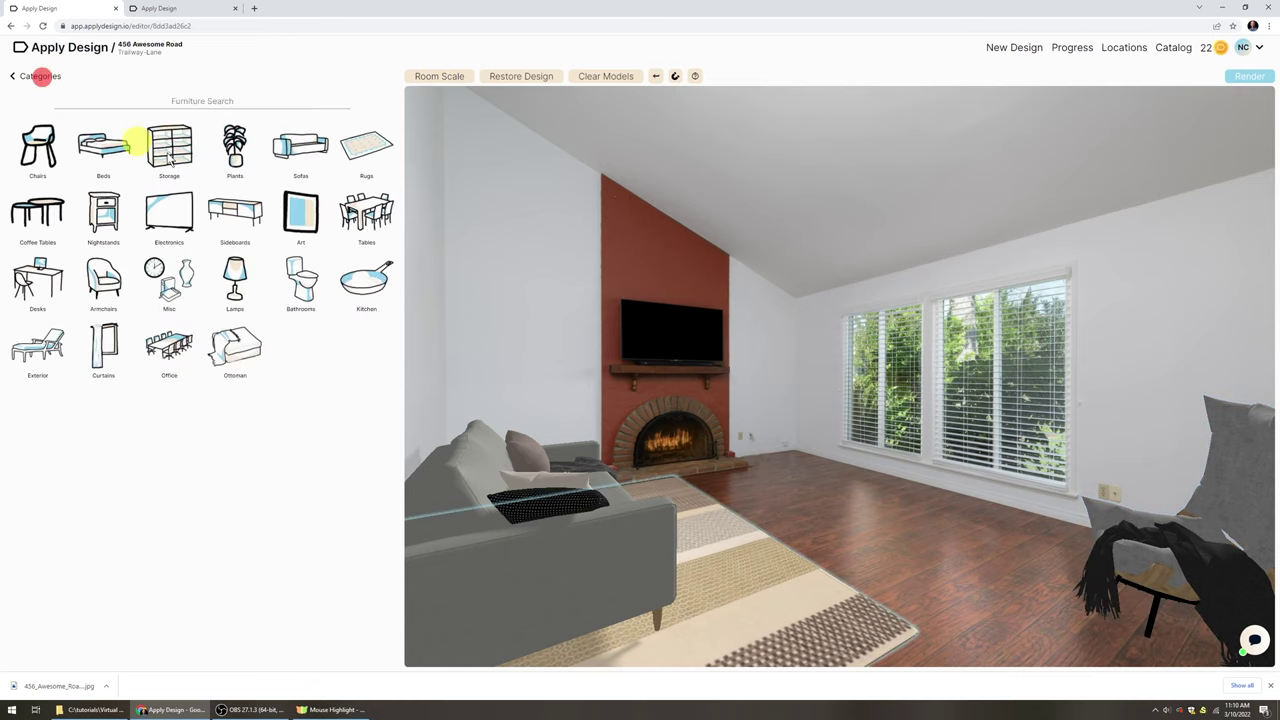
pyautogui.click(380, 150)
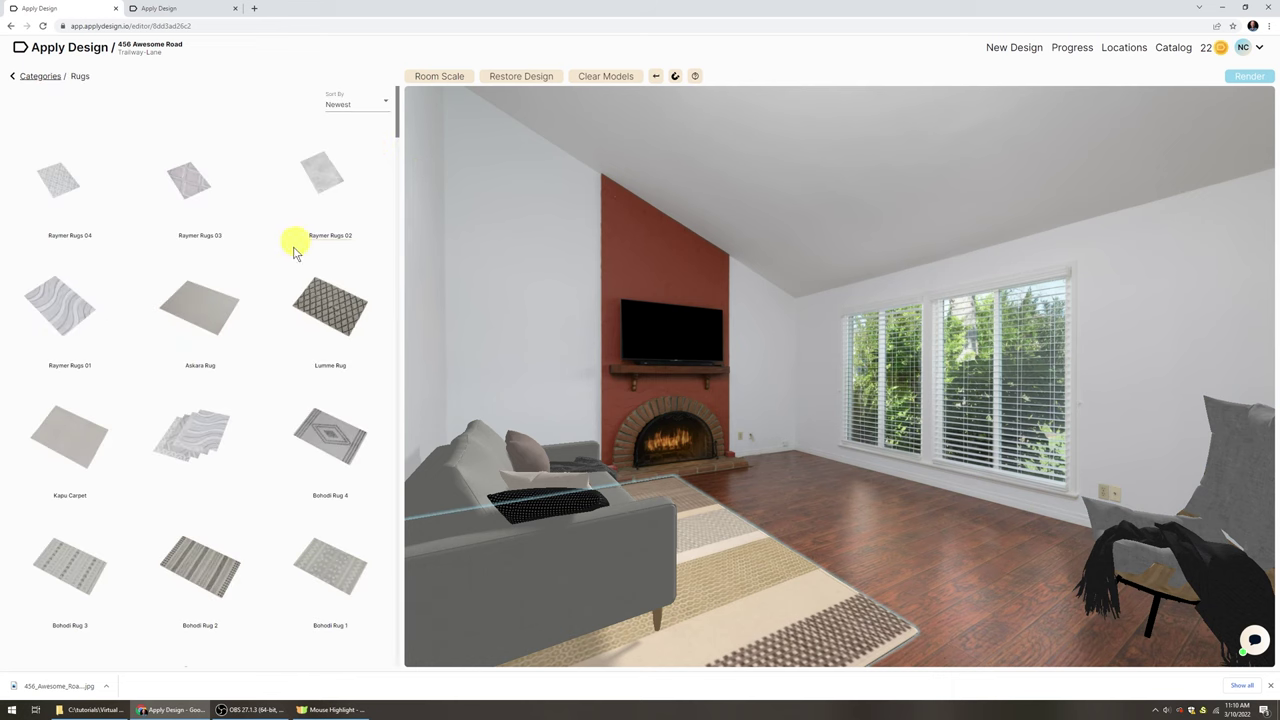
pyautogui.click(189, 300)
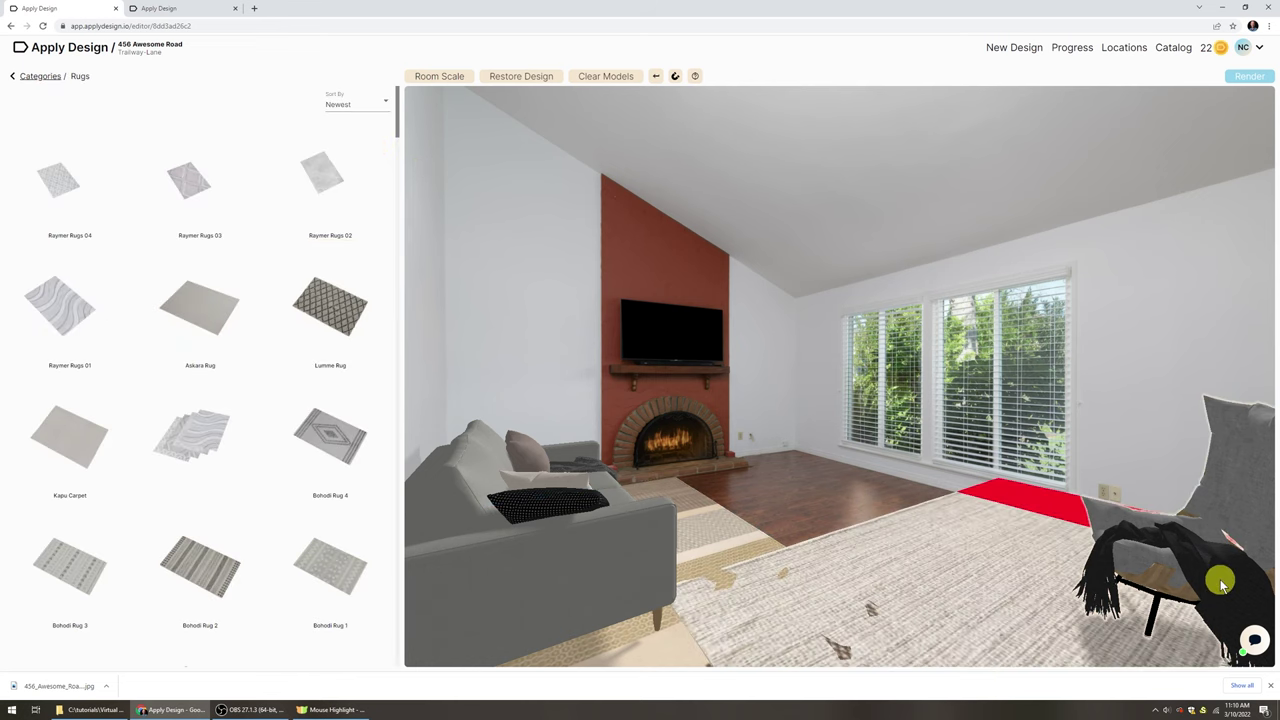
pyautogui.click(1054, 590)
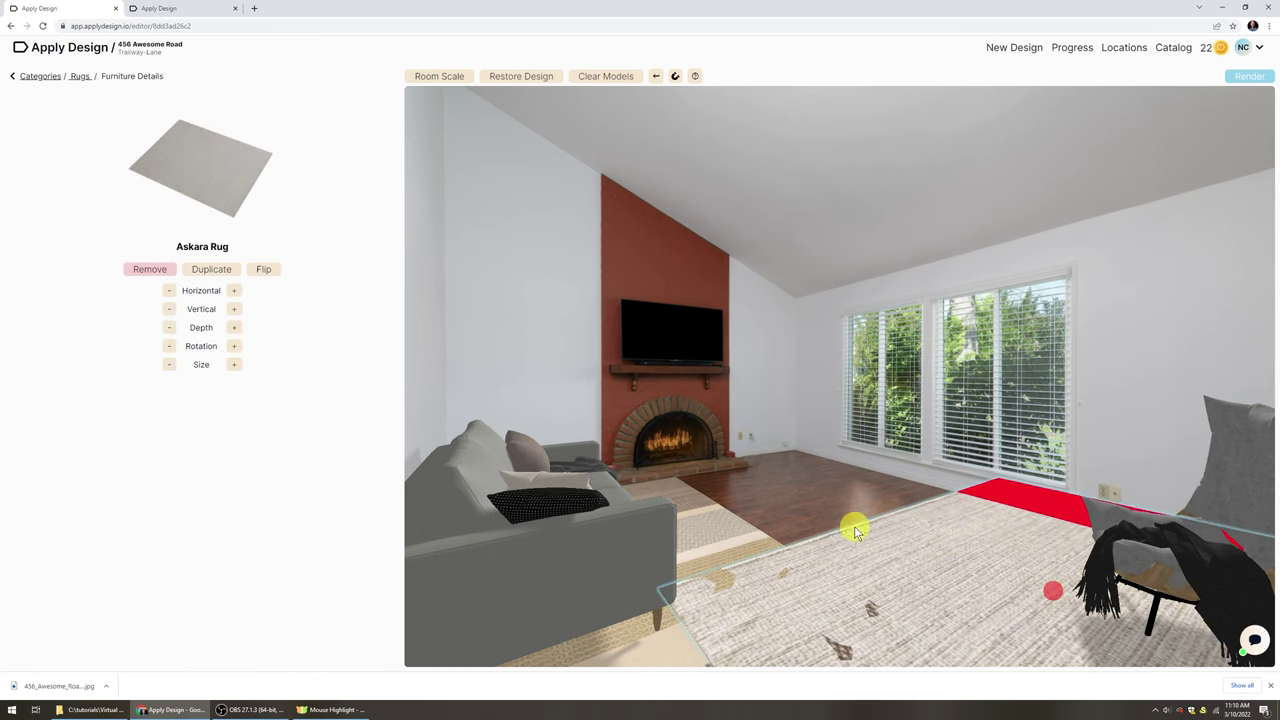
pyautogui.click(152, 270)
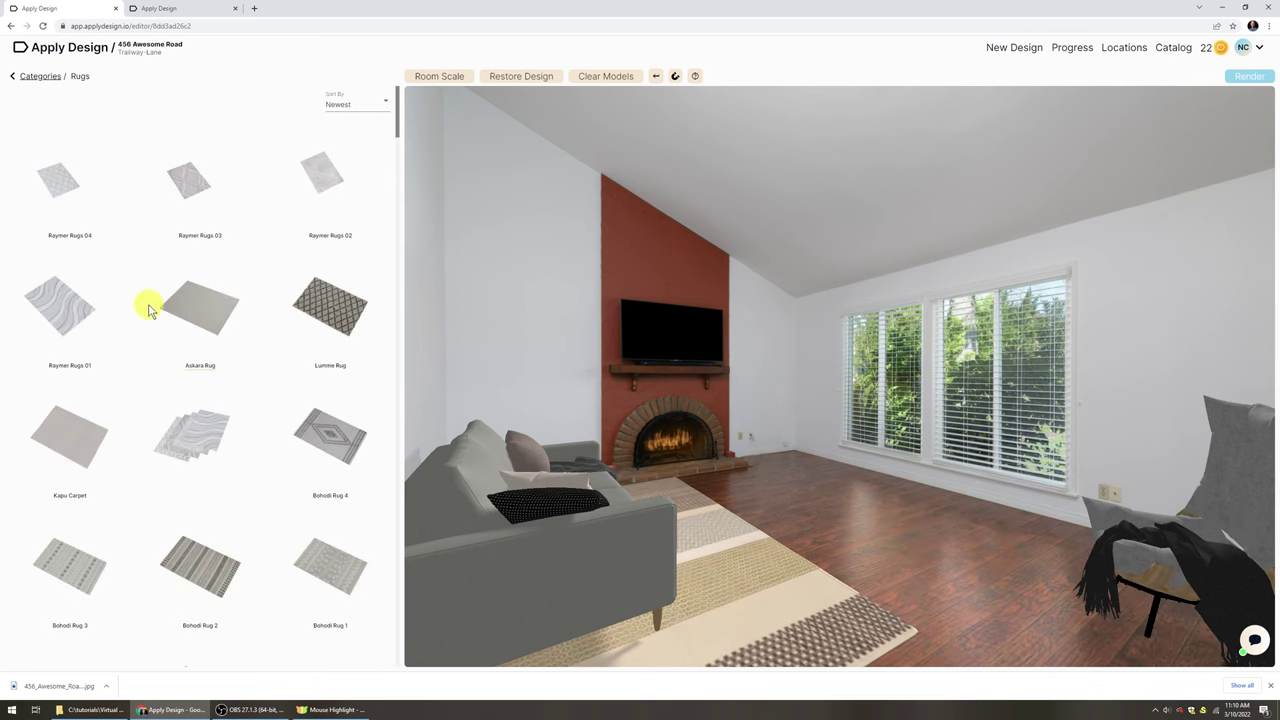
# Add the Denmark Rug 1 from the Rugs category to the floor between the sofa and the armchair
pyautogui.scroll(-3, 238, 416)
pyautogui.scroll(-4, 238, 416)
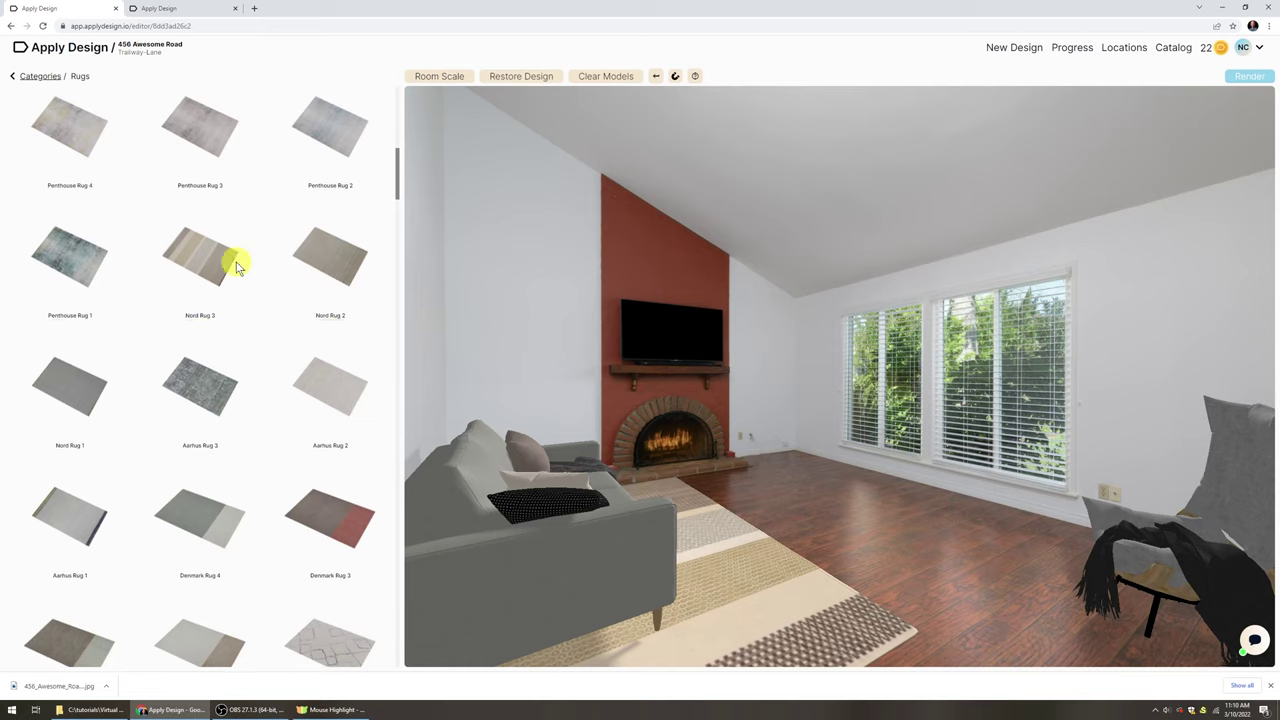
pyautogui.scroll(-3, 200, 300)
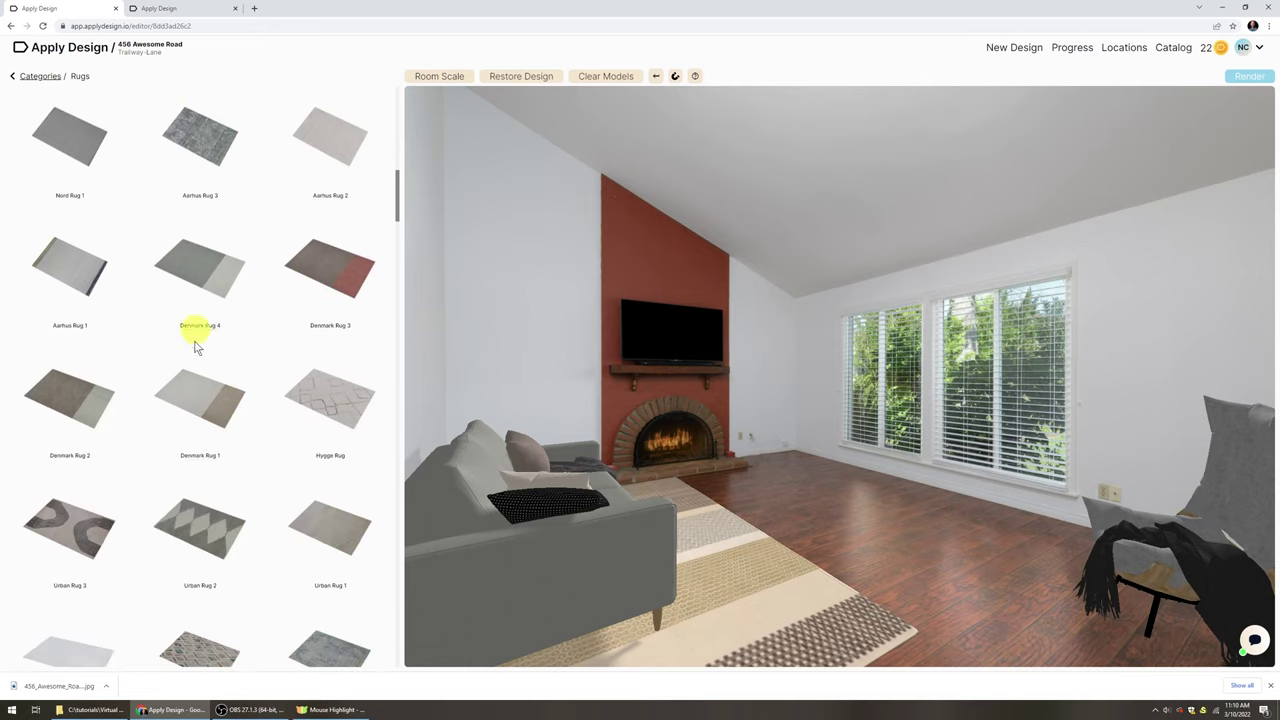
pyautogui.moveTo(510, 458); pyautogui.dragTo(958, 566)
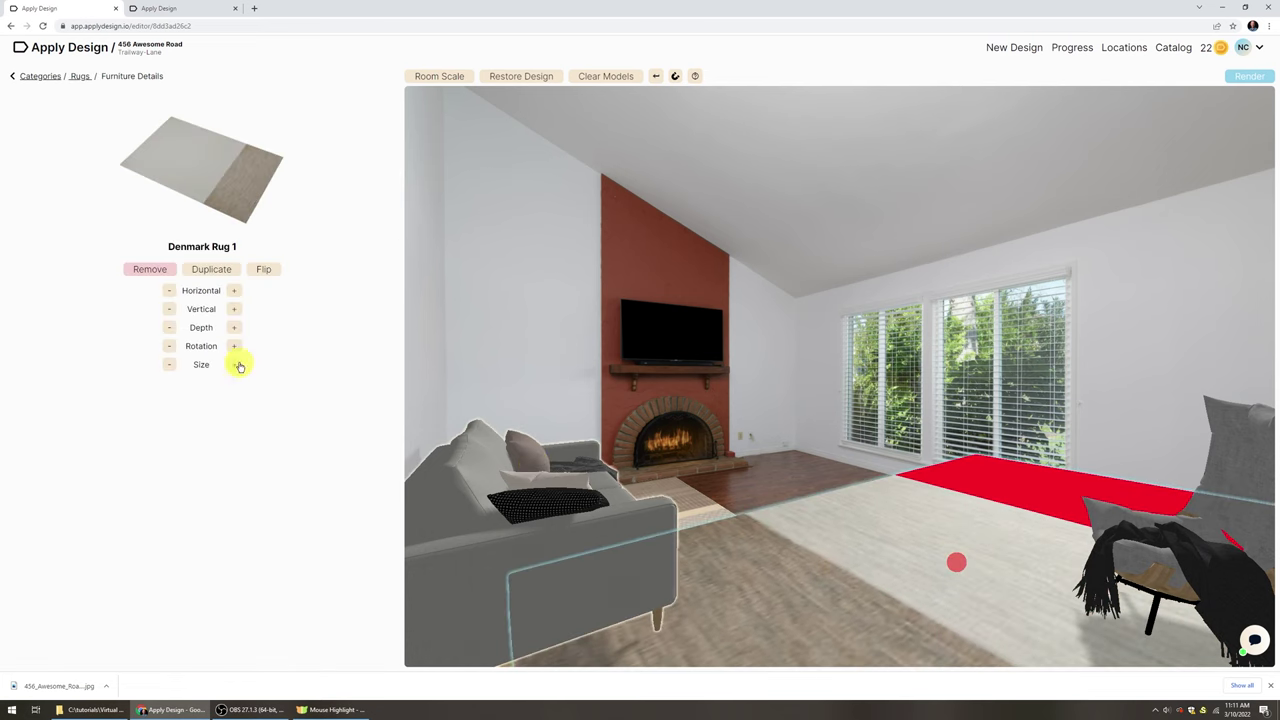
# Shrink the Denmark Rug 1 and position it beneath the armchair
pyautogui.click(169, 366)
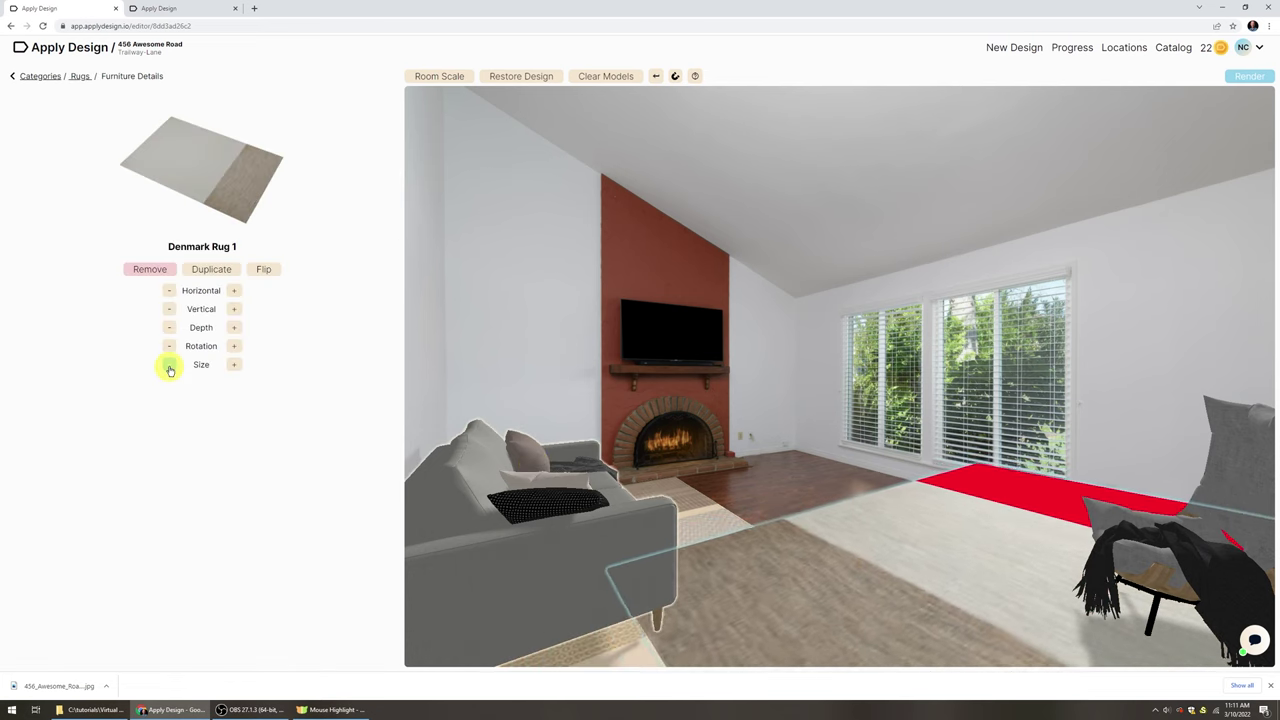
pyautogui.click(169, 366)
pyautogui.click(169, 366)
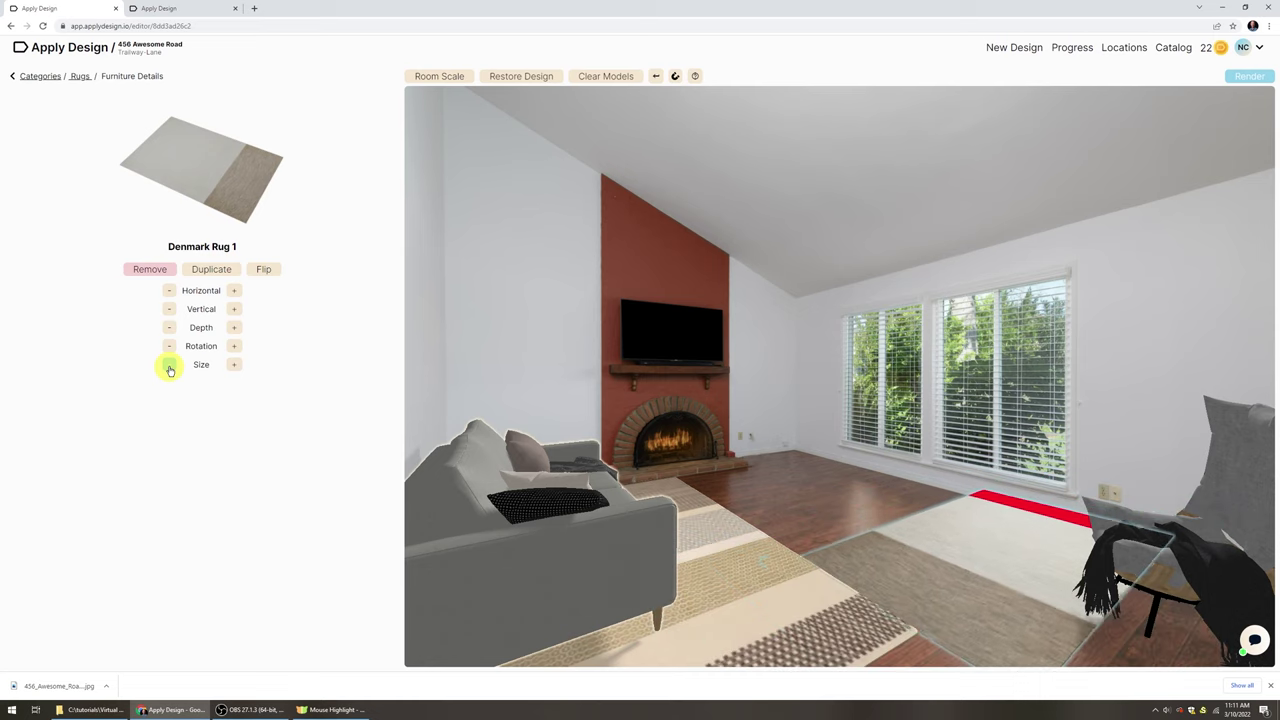
pyautogui.moveTo(1020, 628); pyautogui.dragTo(1173, 640)
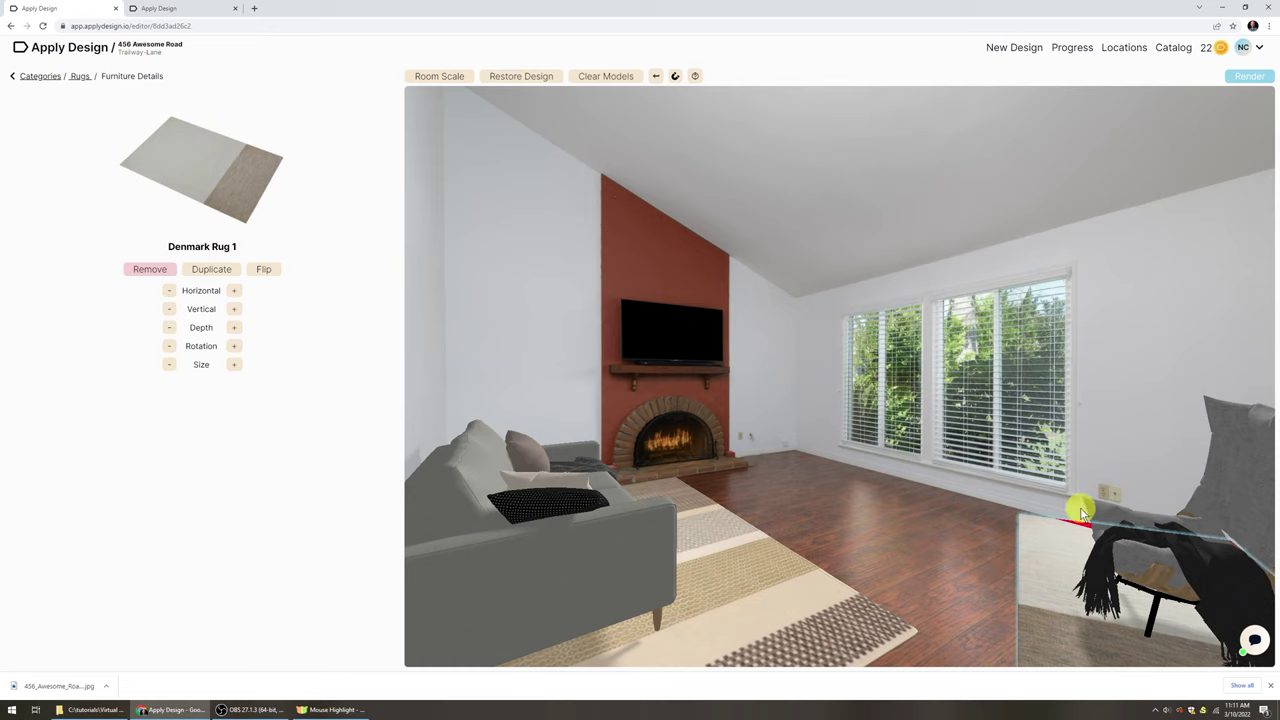
pyautogui.click(1117, 418)
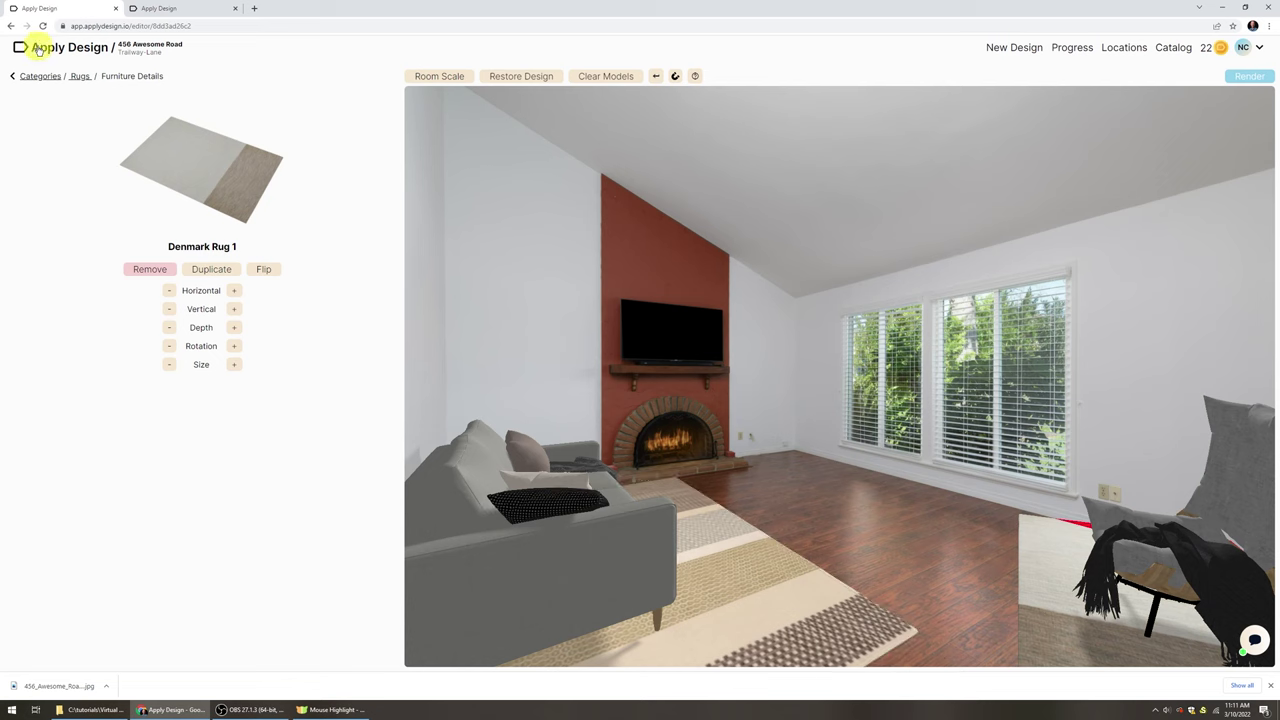
# Add the Luna Sidetable 01 from the Coffee Tables category between the armchair and the window wall
pyautogui.click(36, 78)
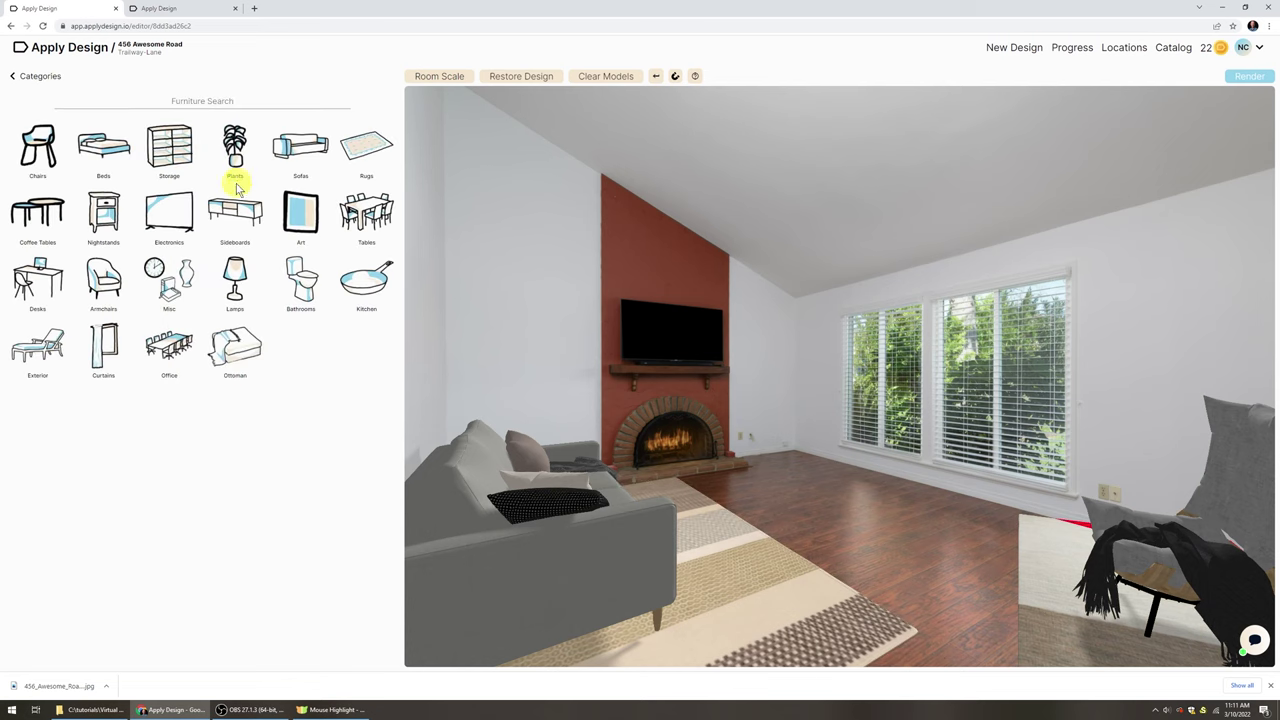
pyautogui.click(40, 208)
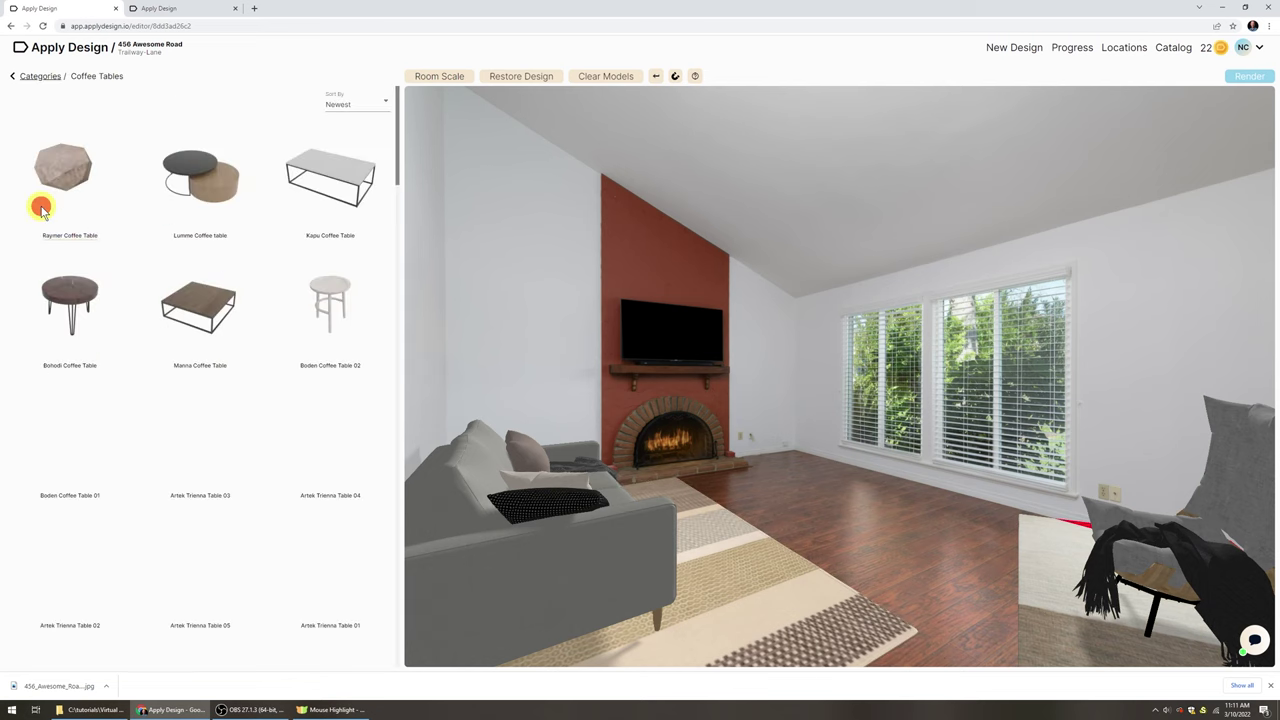
pyautogui.scroll(-5, 260, 360)
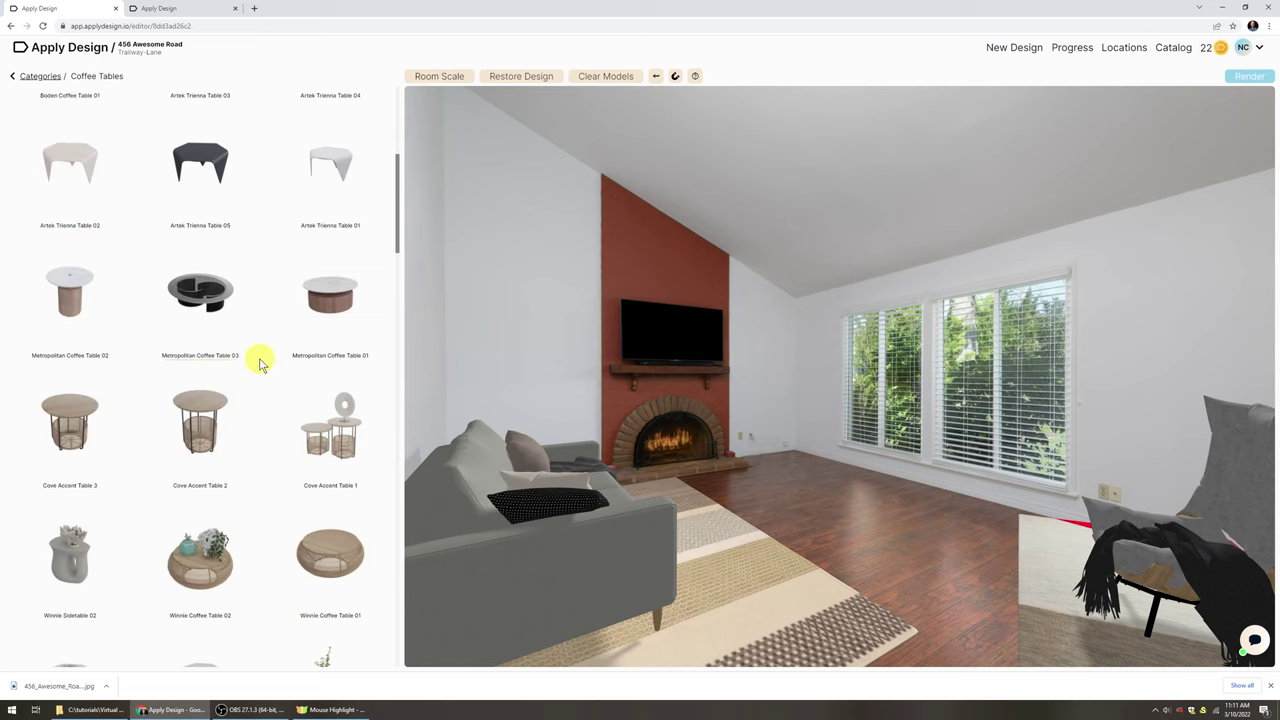
pyautogui.scroll(-1, 260, 364)
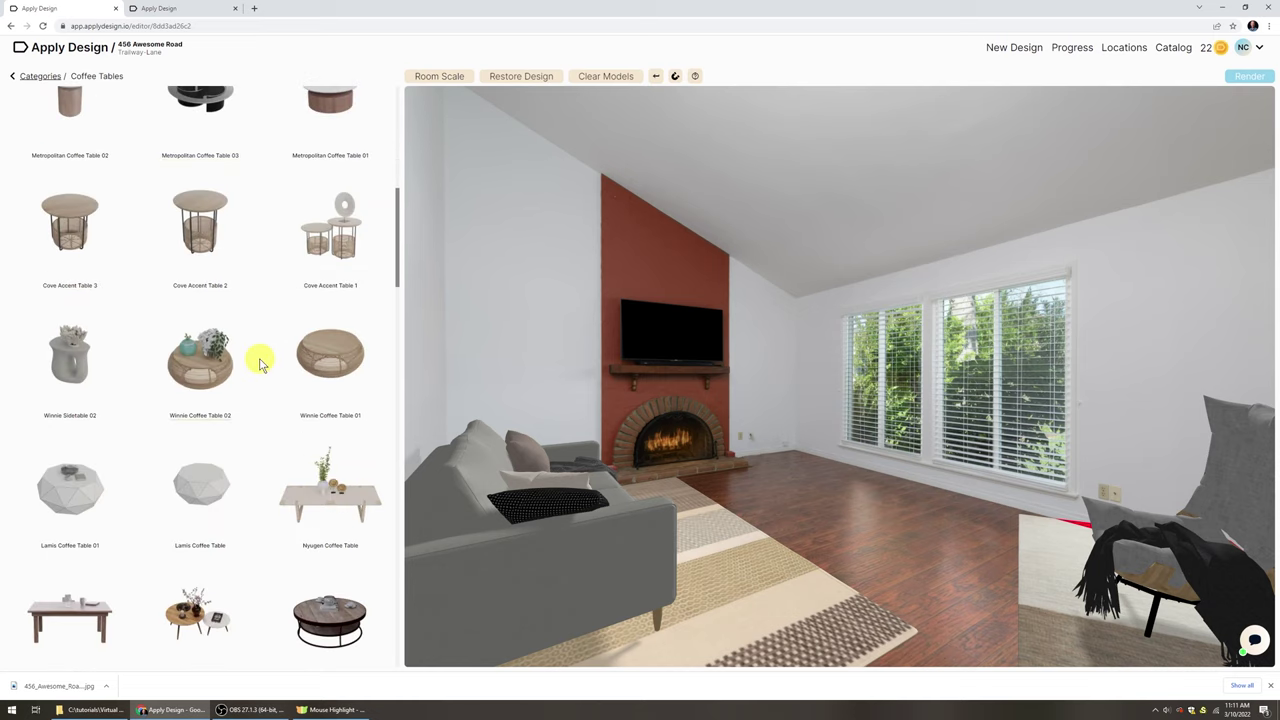
pyautogui.scroll(-5, 260, 364)
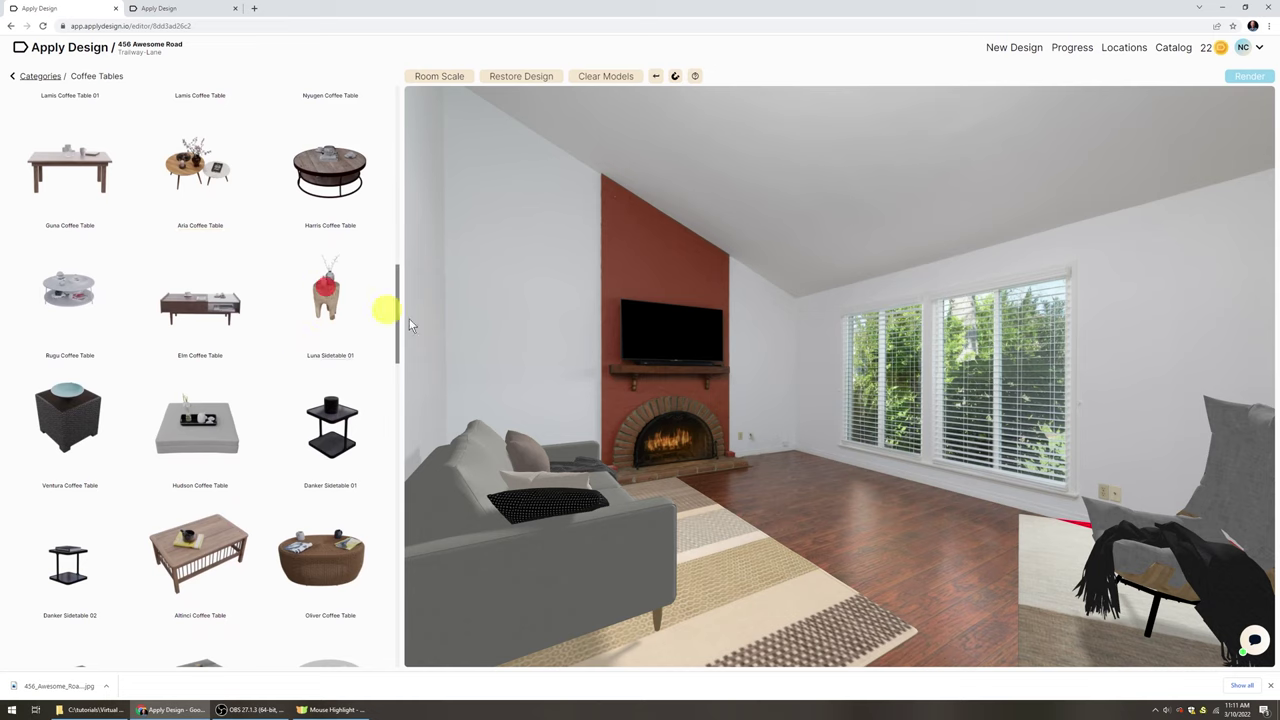
pyautogui.moveTo(409, 318); pyautogui.dragTo(1117, 517)
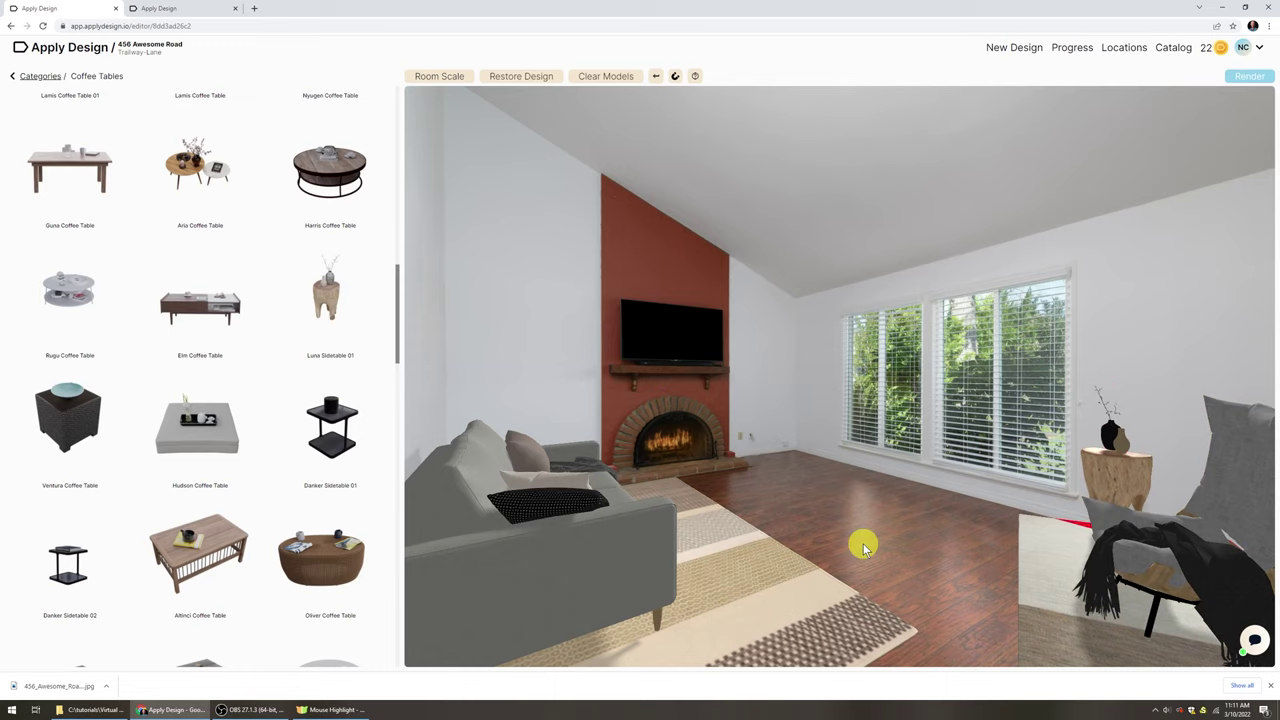
# Shrink the Luna Sidetable 01 slightly and move it closer to the armchair
pyautogui.click(1112, 472)
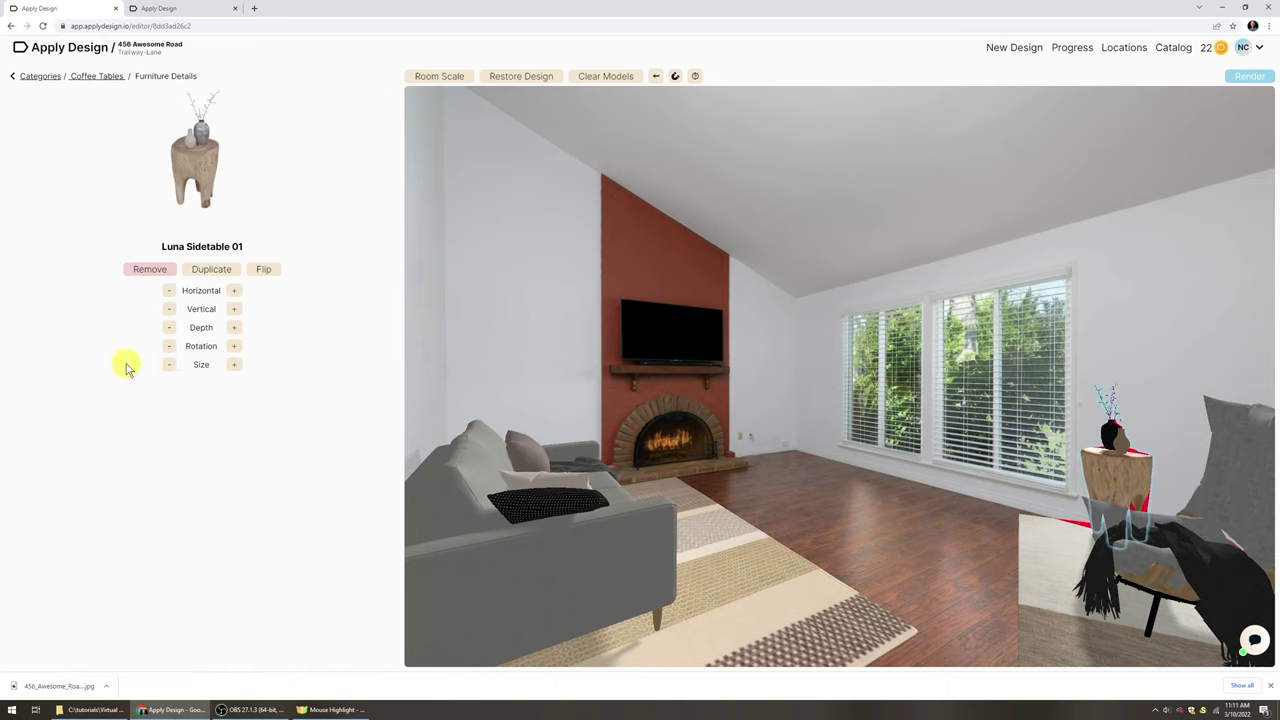
pyautogui.click(170, 365)
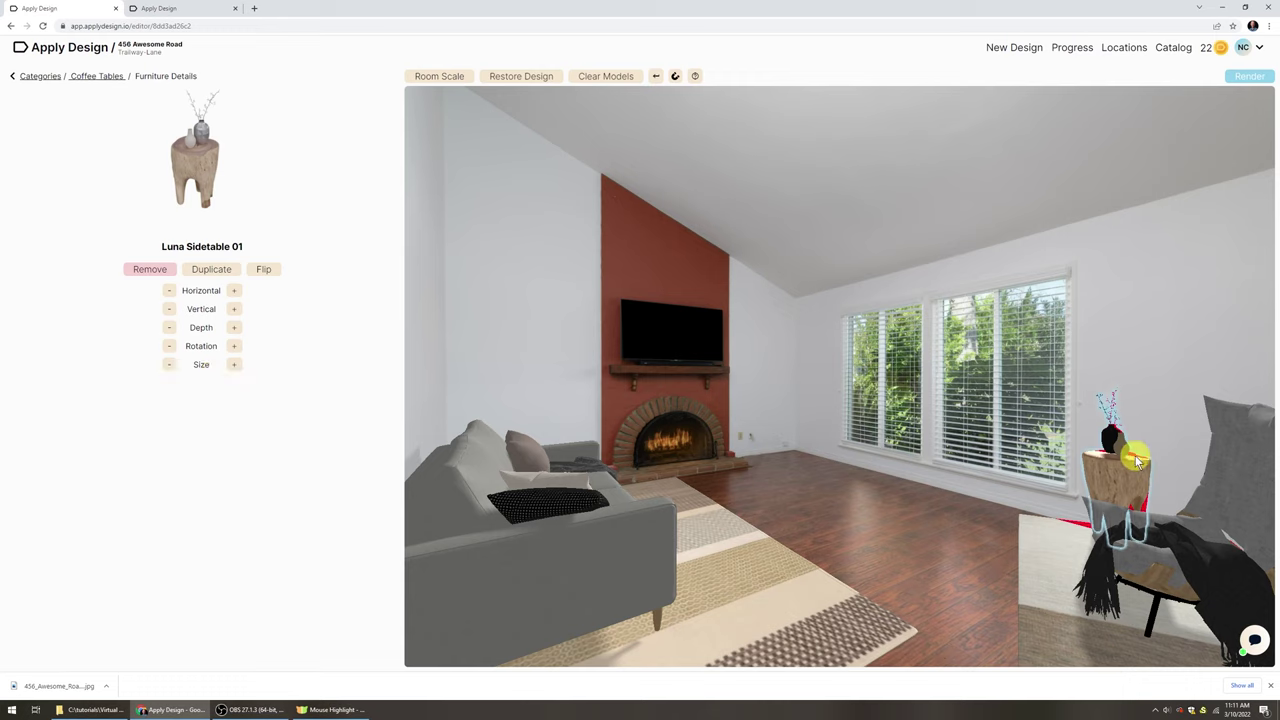
pyautogui.click(1113, 475)
pyautogui.moveTo(1113, 475); pyautogui.dragTo(1131, 470)
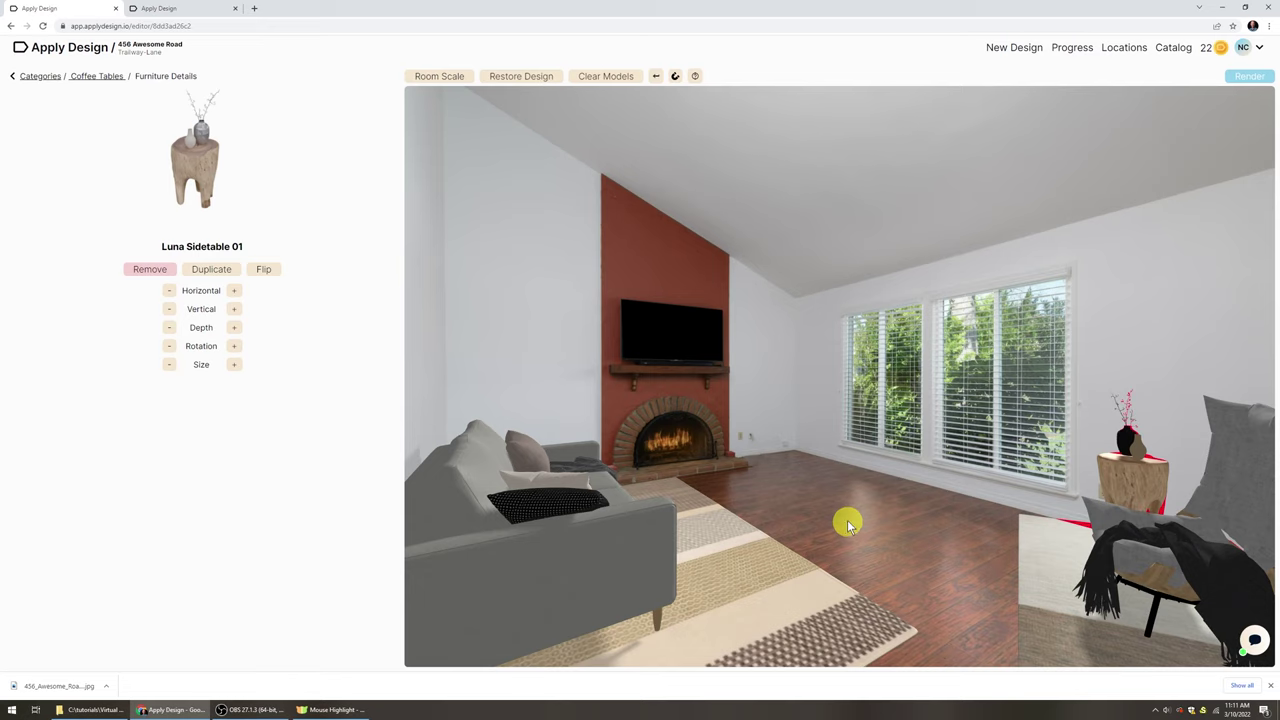
# Add the Salon Floor Lamp from the Lamps category behind the sofa, near the fireplace wall
pyautogui.click(31, 77)
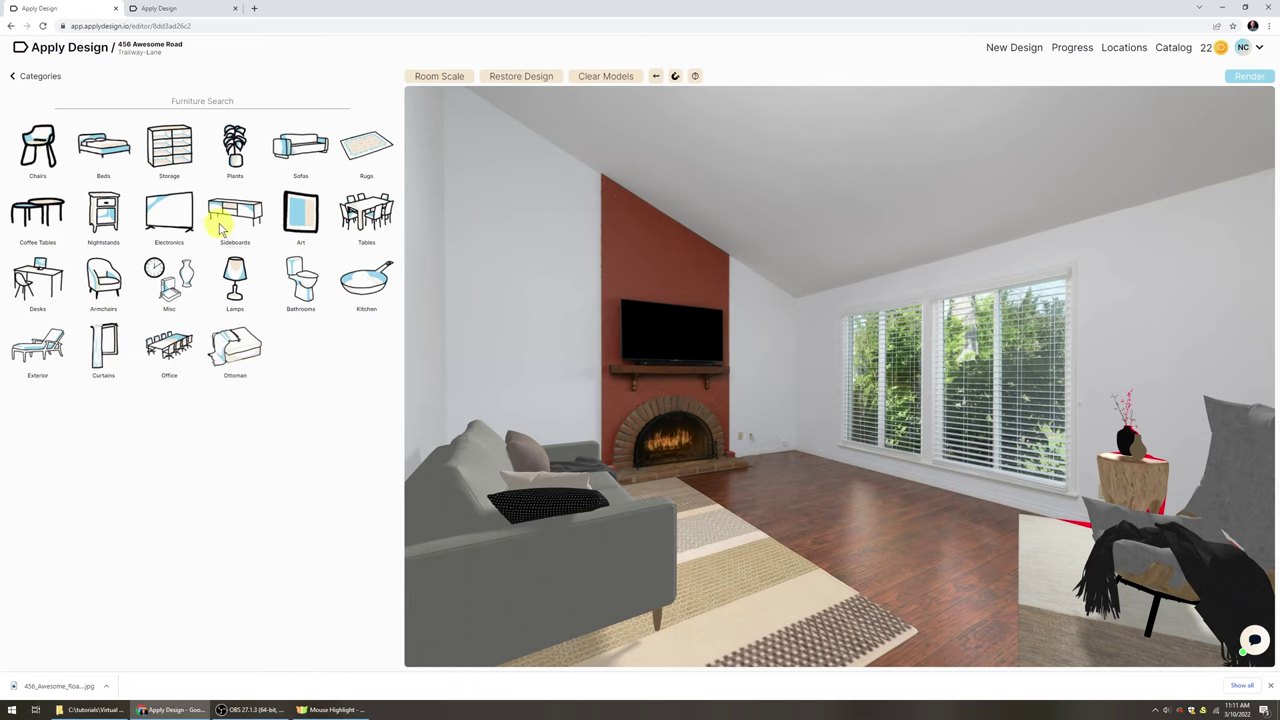
pyautogui.click(236, 272)
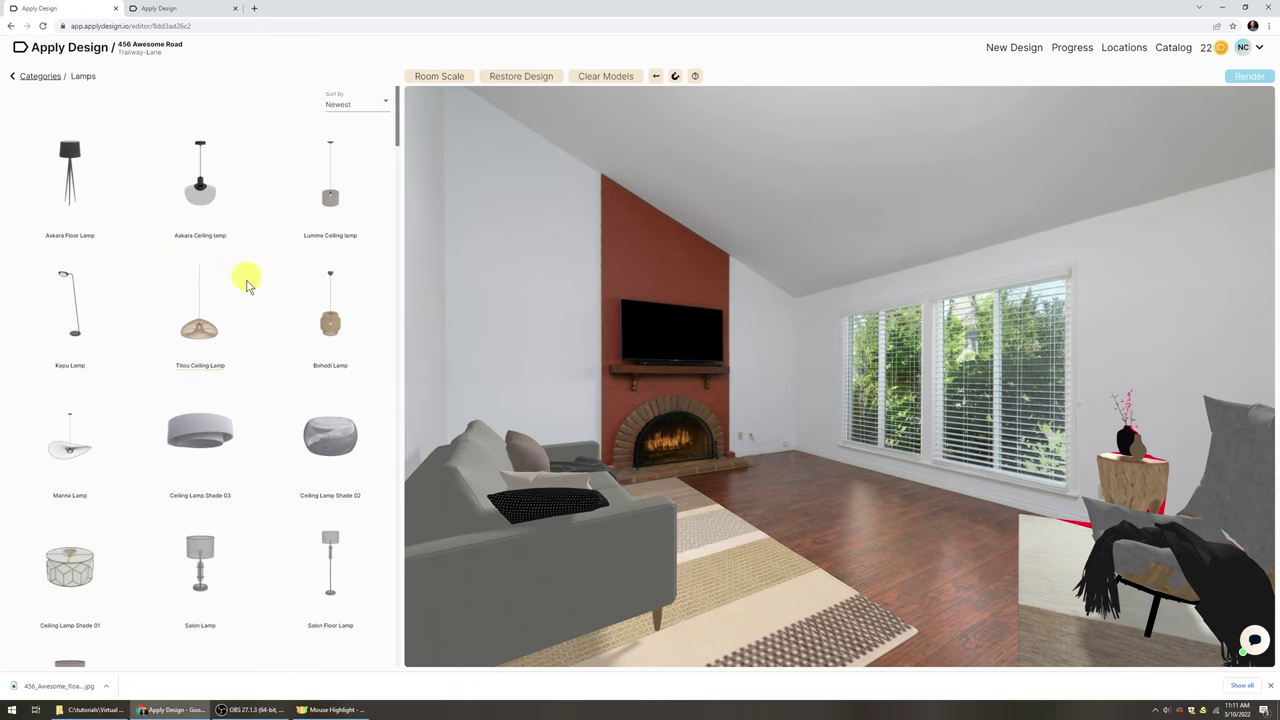
pyautogui.scroll(-5, 260, 302)
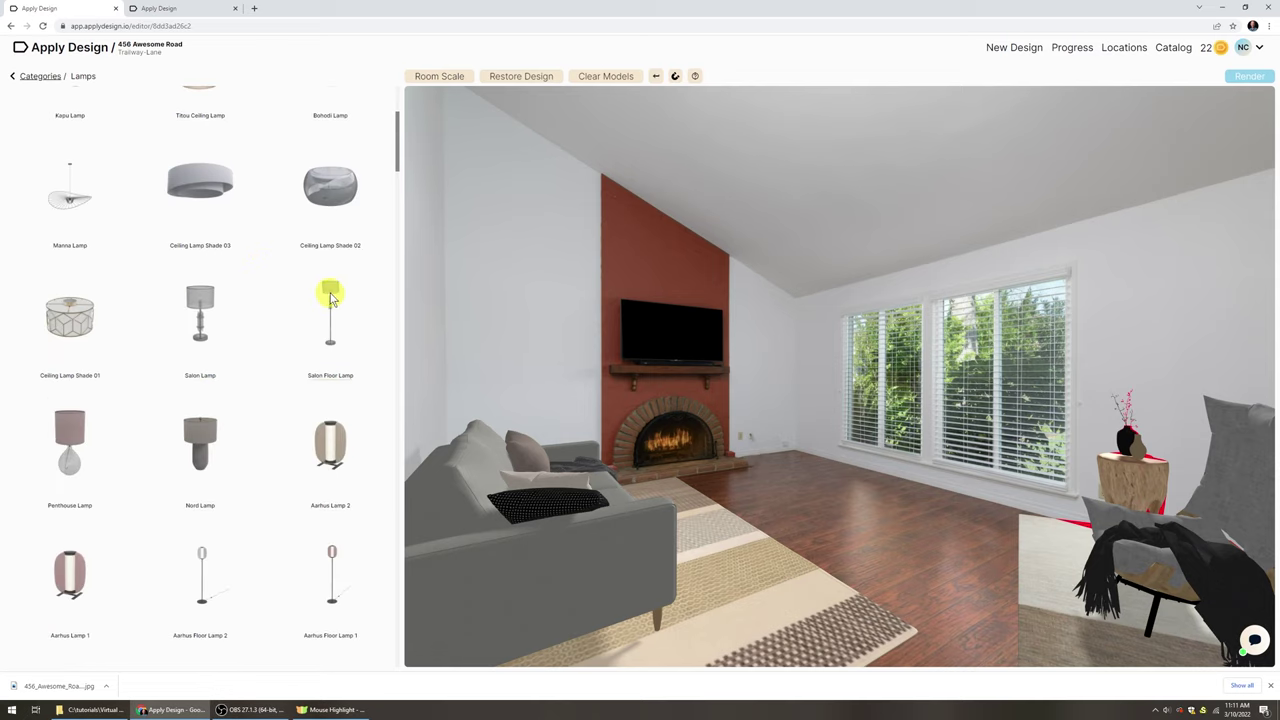
pyautogui.click(330, 295)
pyautogui.moveTo(800, 400); pyautogui.dragTo(526, 320)
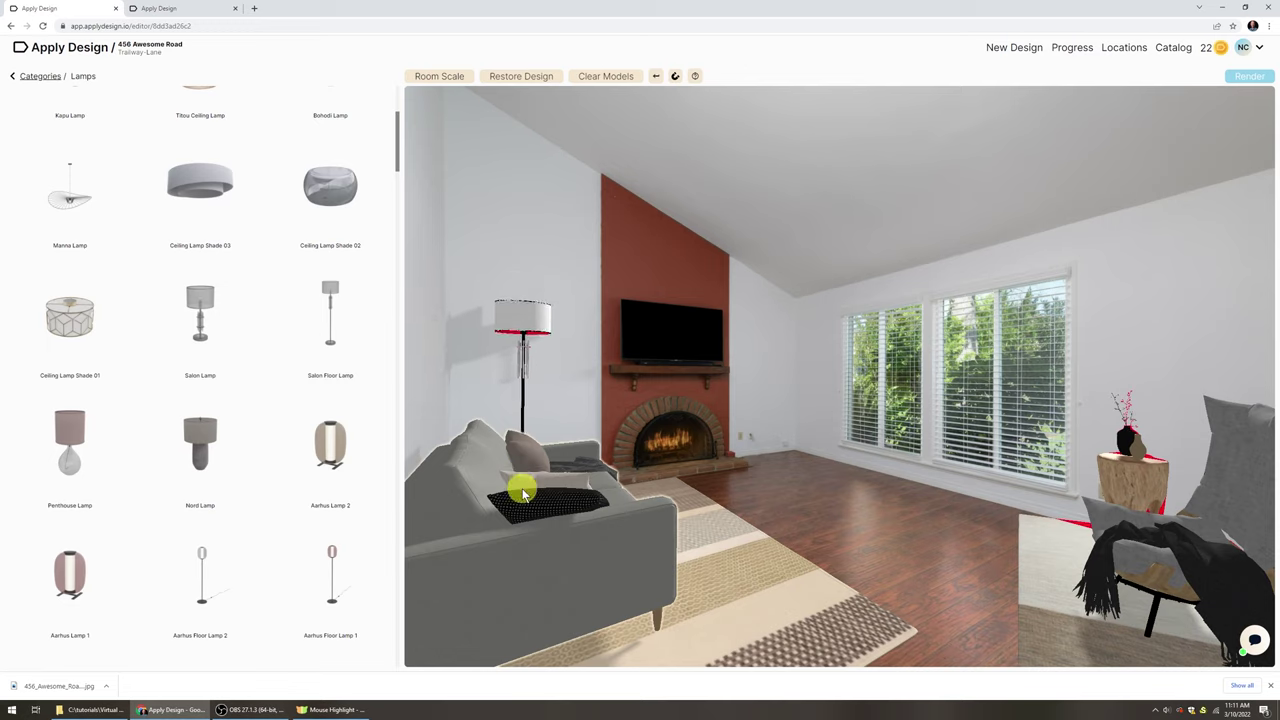
pyautogui.moveTo(530, 512); pyautogui.dragTo(523, 491)
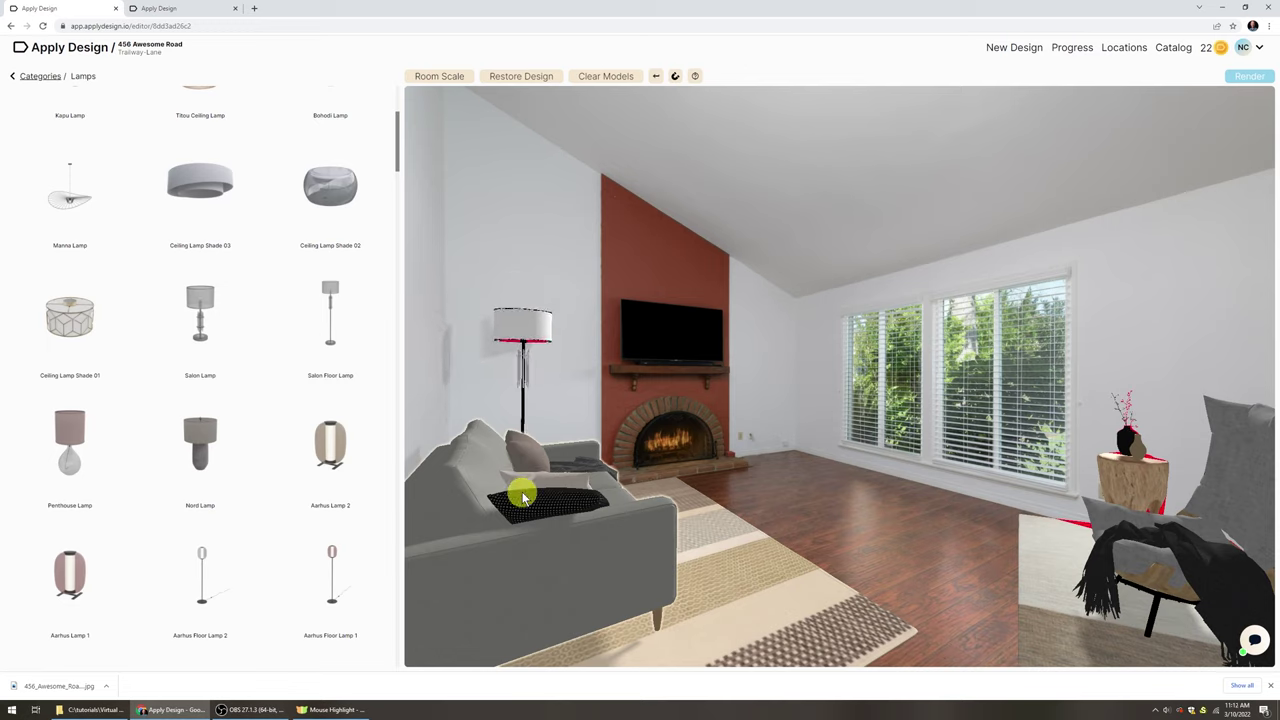
# Reposition the Salon Floor Lamp toward the front of the room beside the sofa
pyautogui.click(524, 328)
pyautogui.moveTo(524, 328); pyautogui.dragTo(543, 300)
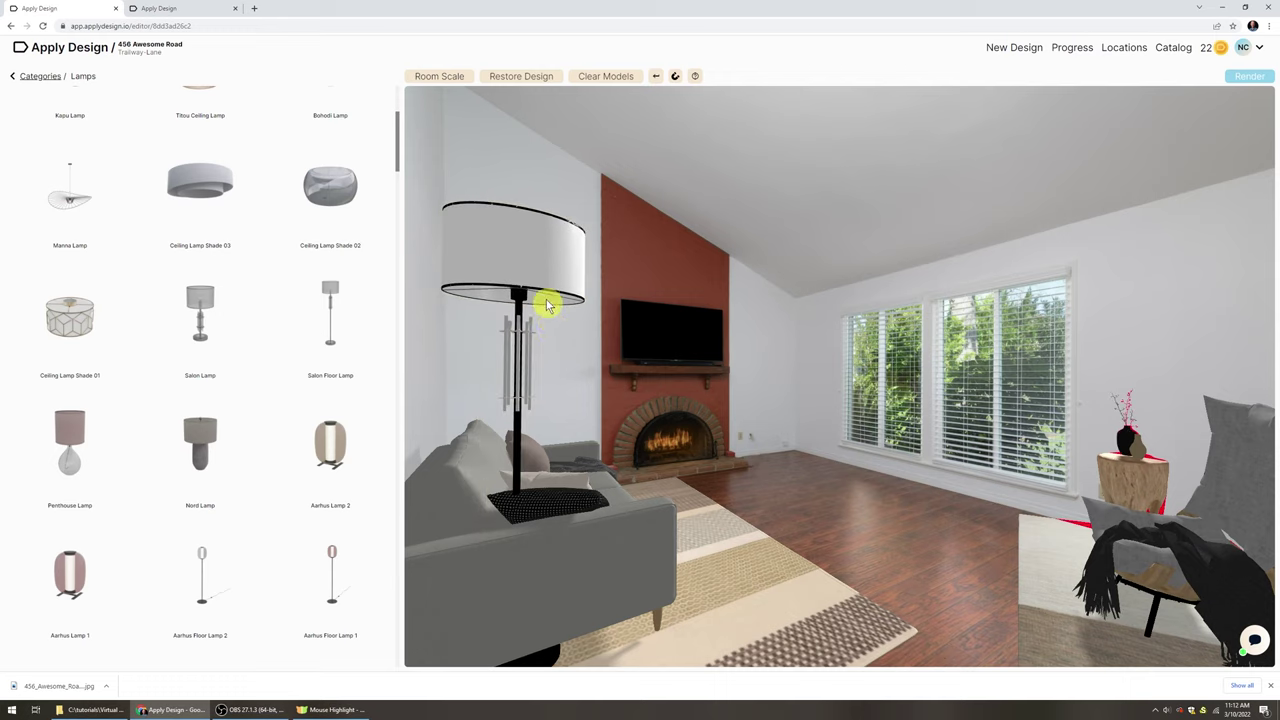
pyautogui.click(531, 251)
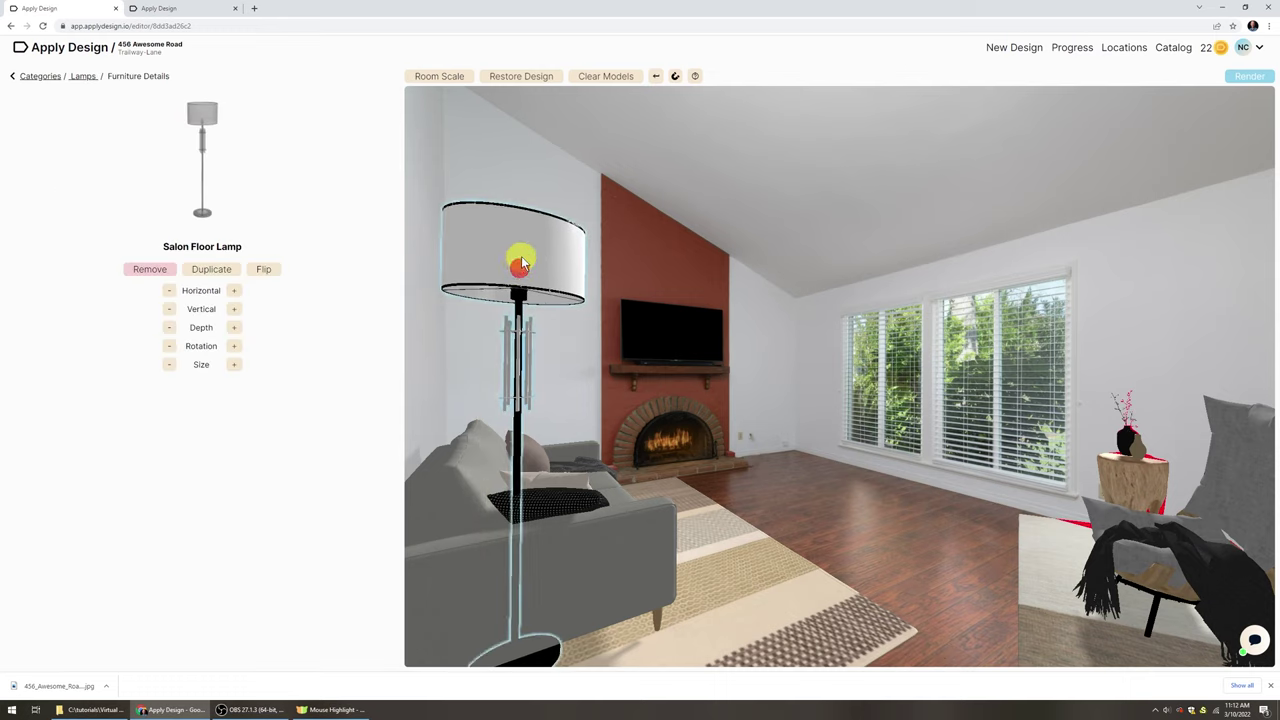
pyautogui.moveTo(517, 254); pyautogui.dragTo(522, 338)
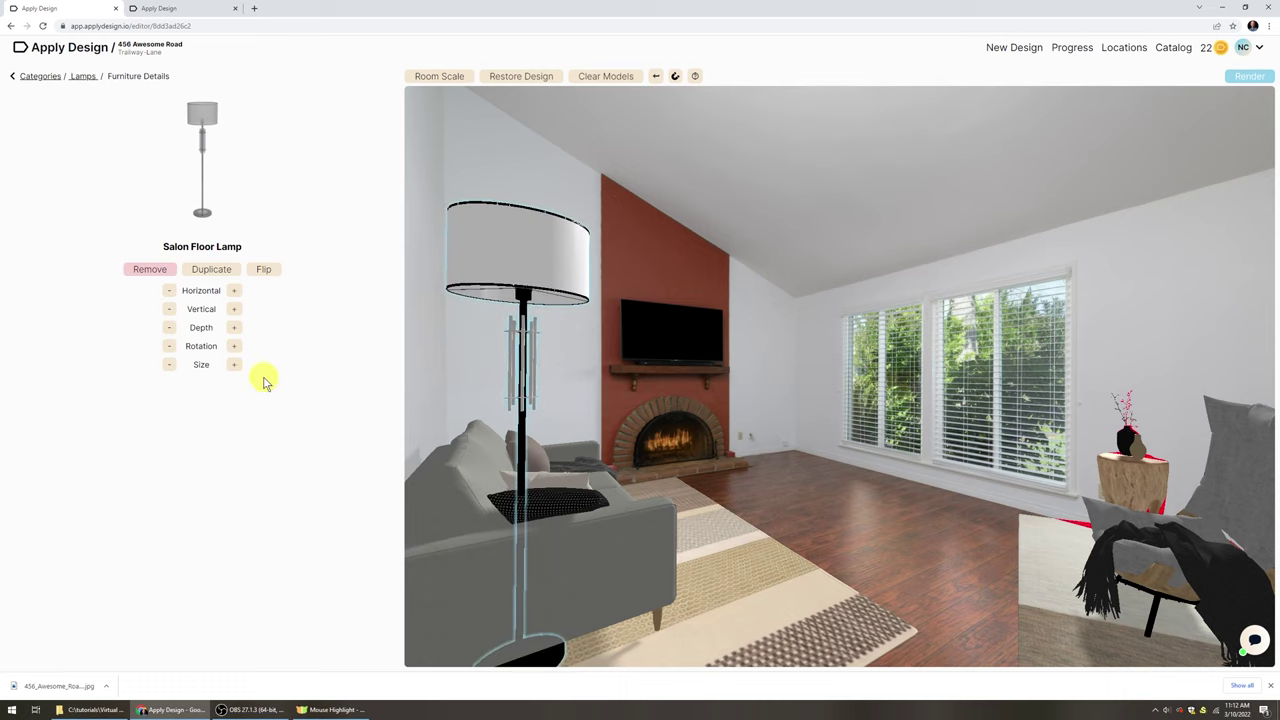
# Decrease the Salon Floor Lamp's depth repeatedly to push it back behind the sofa toward the wall
pyautogui.click(234, 330)
pyautogui.click(168, 330)
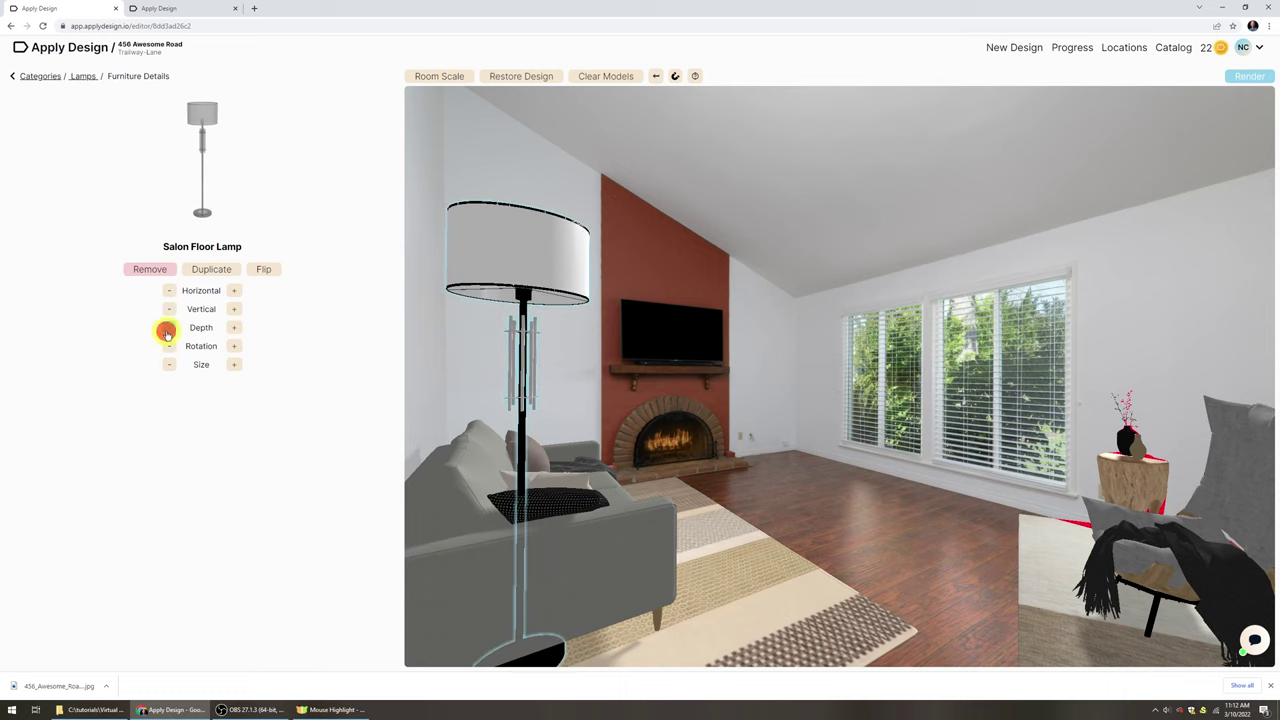
pyautogui.click(168, 330)
pyautogui.click(168, 330)
pyautogui.click(168, 330)
pyautogui.click(168, 334)
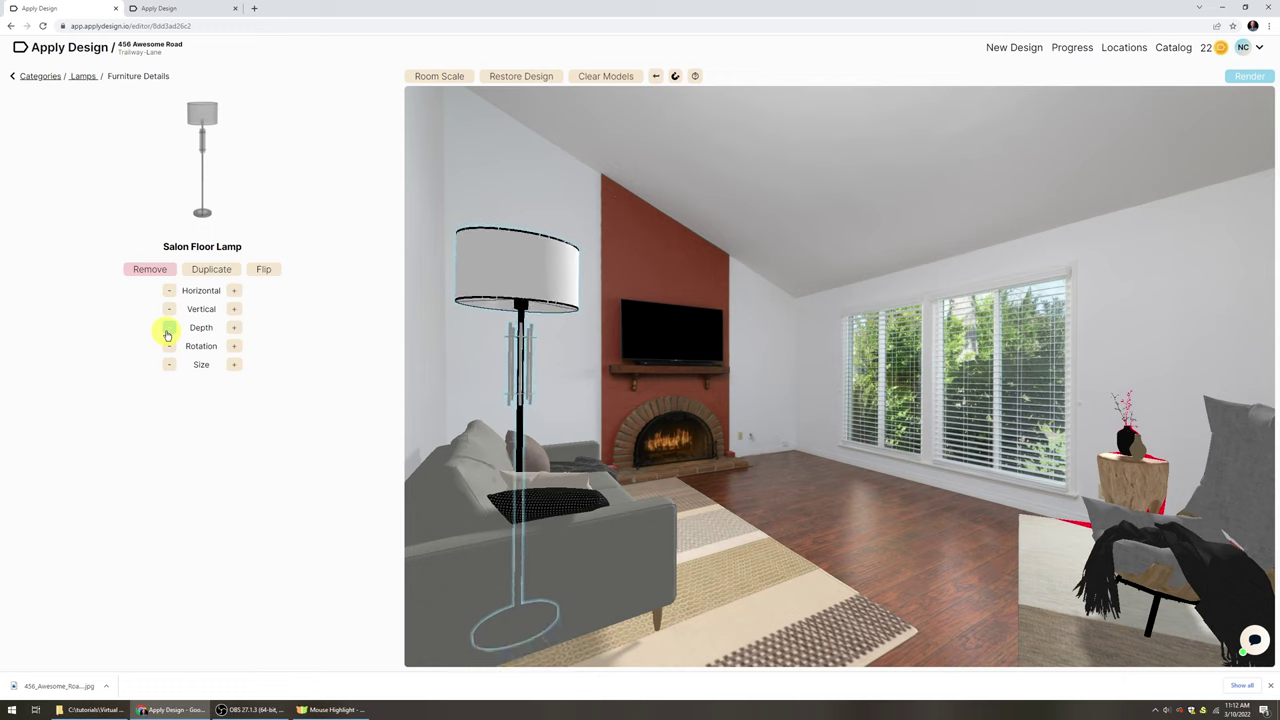
pyautogui.click(168, 334)
pyautogui.click(168, 334)
pyautogui.click(168, 334)
pyautogui.click(168, 334)
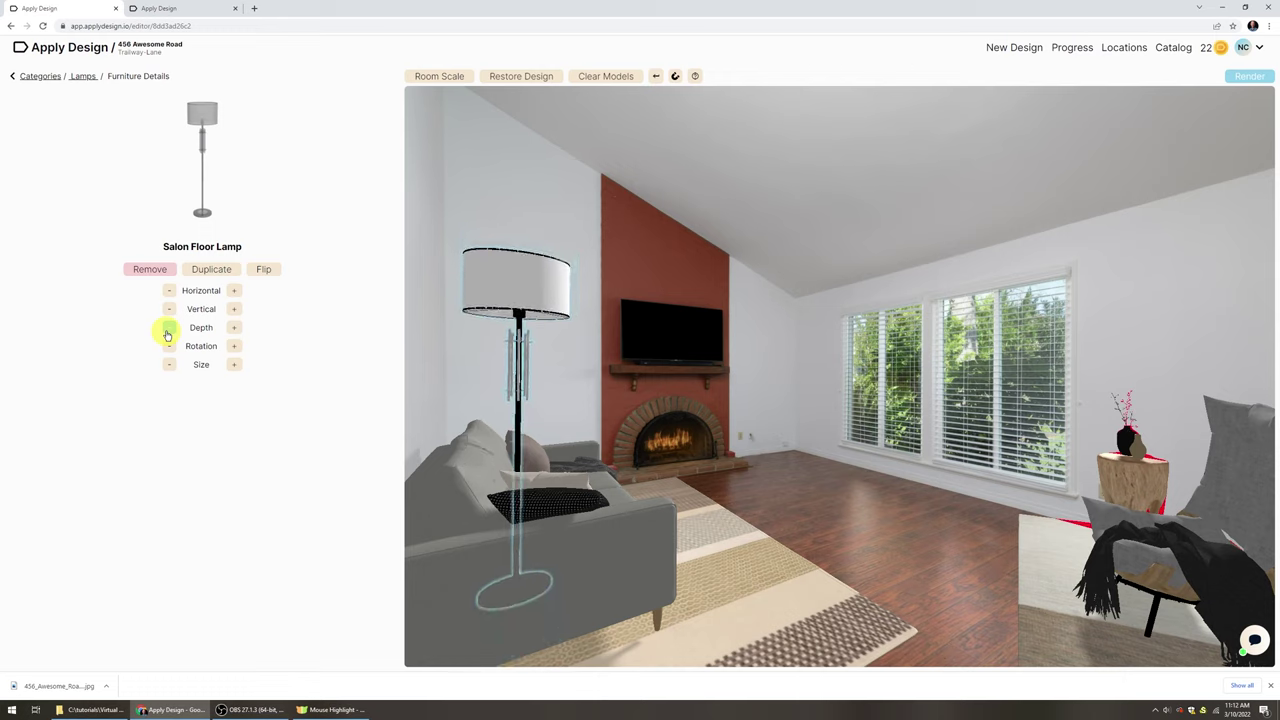
pyautogui.click(168, 334)
pyautogui.click(168, 334)
pyautogui.click(168, 334)
pyautogui.click(168, 334)
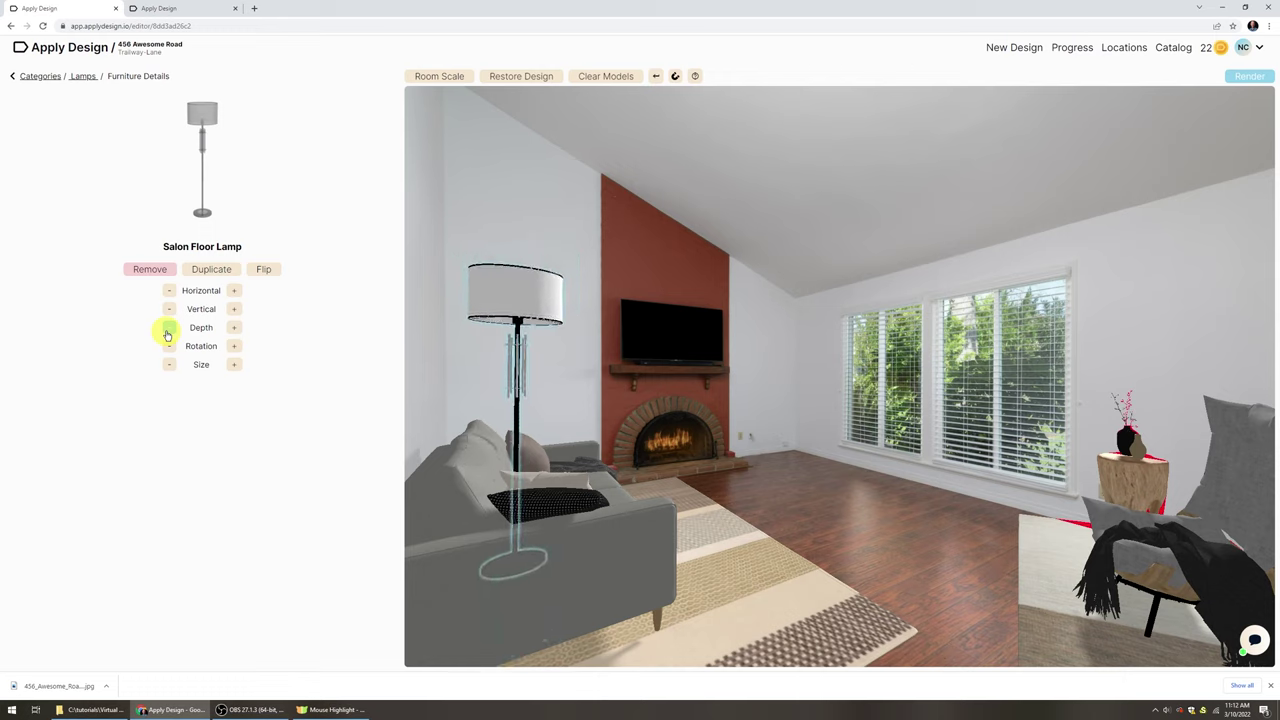
pyautogui.click(168, 334)
pyautogui.click(168, 334)
pyautogui.click(168, 334)
pyautogui.click(168, 334)
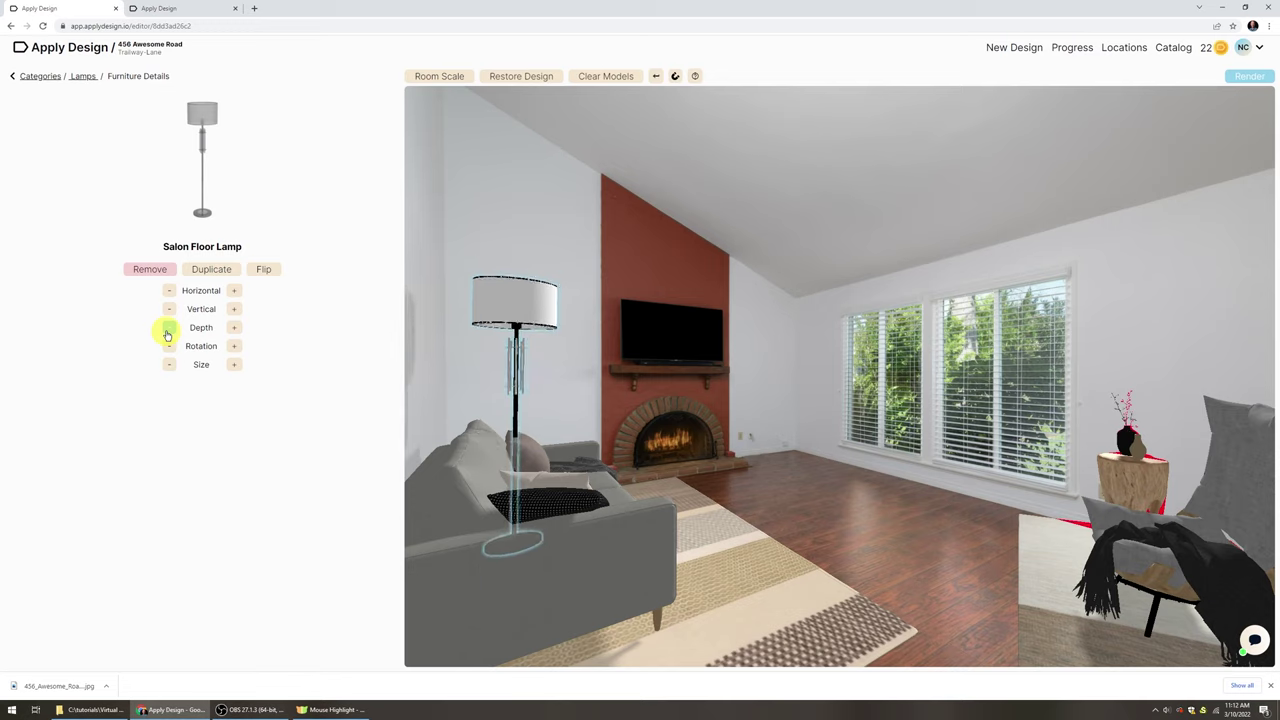
pyautogui.click(168, 334)
pyautogui.click(168, 334)
pyautogui.click(168, 334)
pyautogui.click(168, 334)
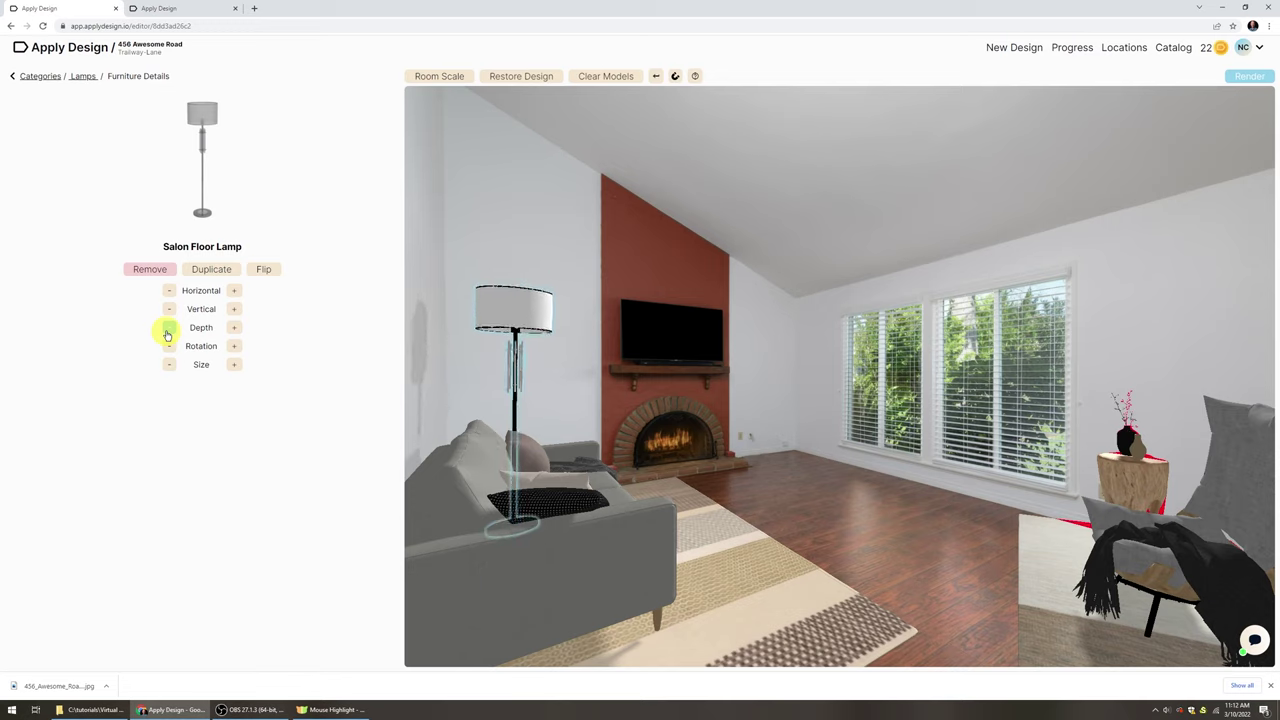
pyautogui.click(168, 334)
pyautogui.click(168, 334)
pyautogui.click(168, 334)
pyautogui.click(168, 334)
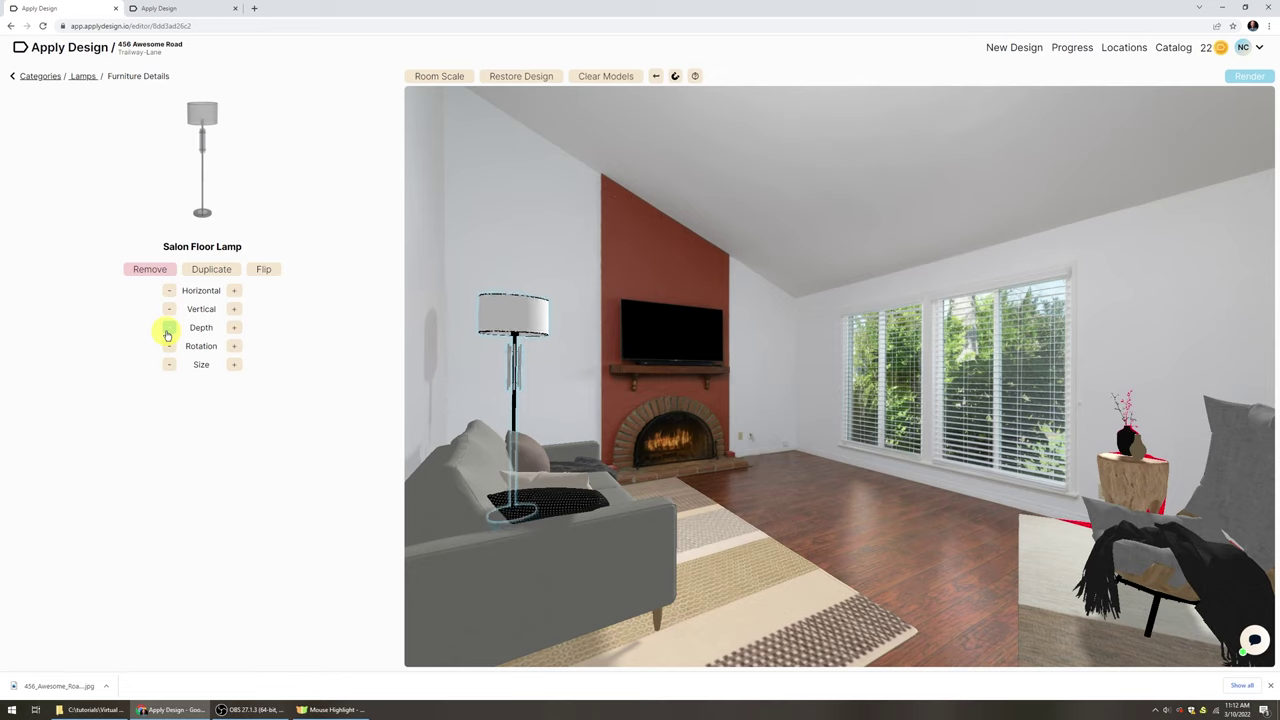
pyautogui.click(168, 334)
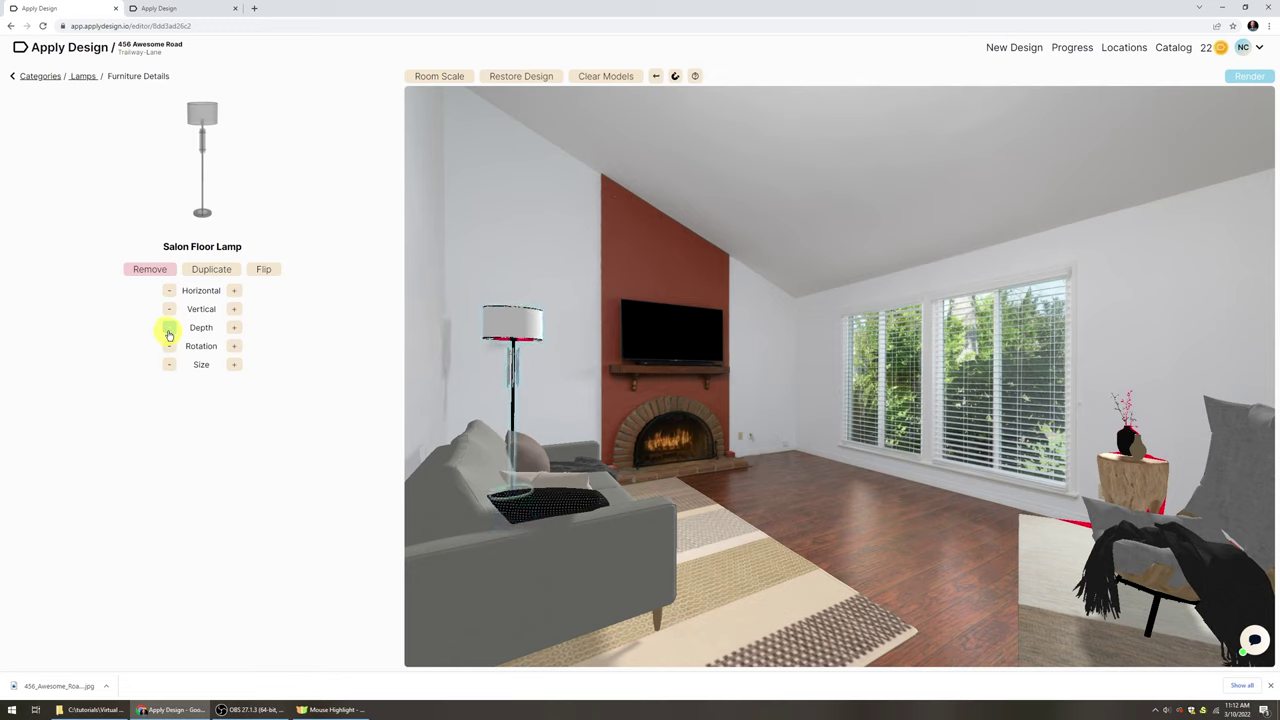
pyautogui.click(168, 334)
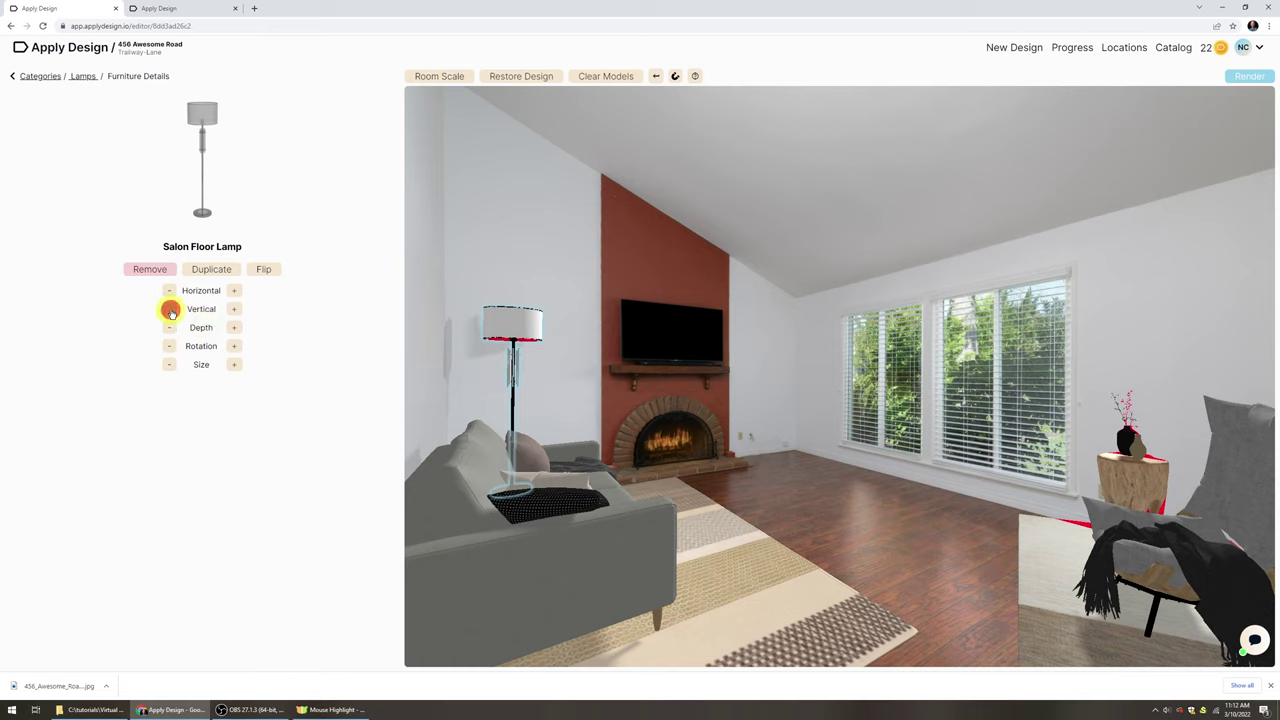
# Lower the Salon Floor Lamp slightly behind the sofa and deselect it
pyautogui.click(170, 310)
pyautogui.click(170, 310)
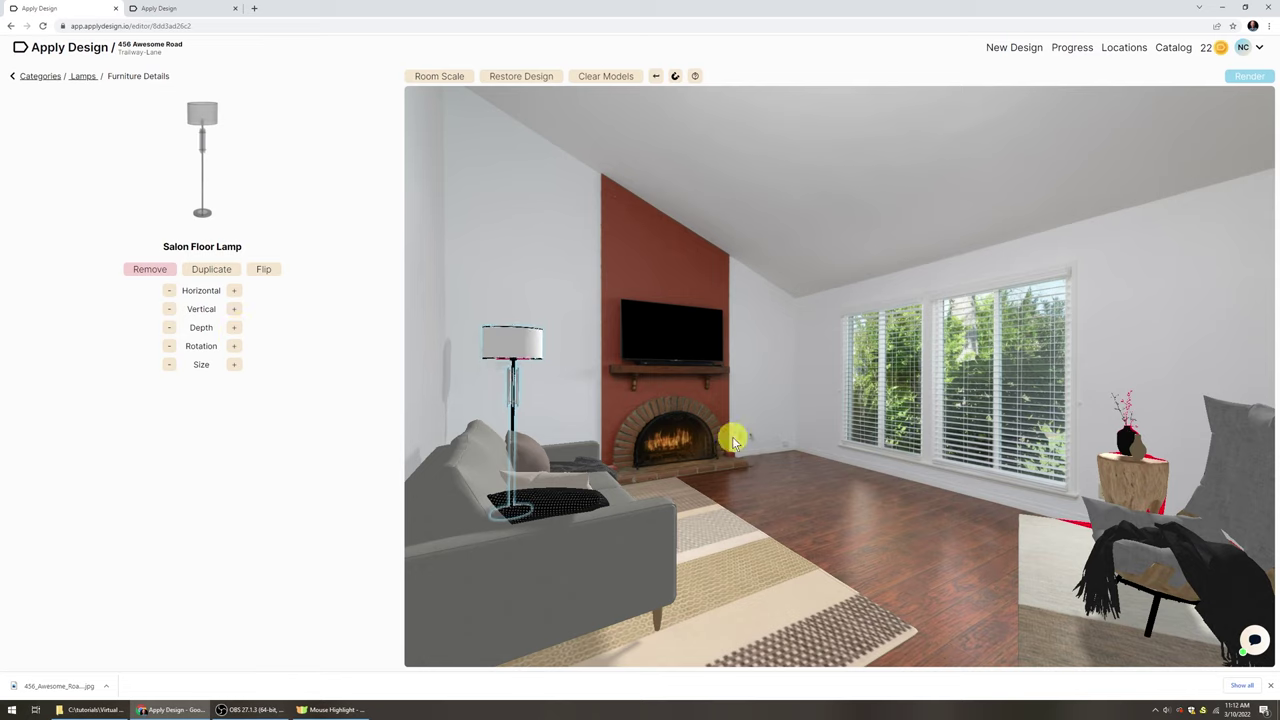
pyautogui.click(790, 374)
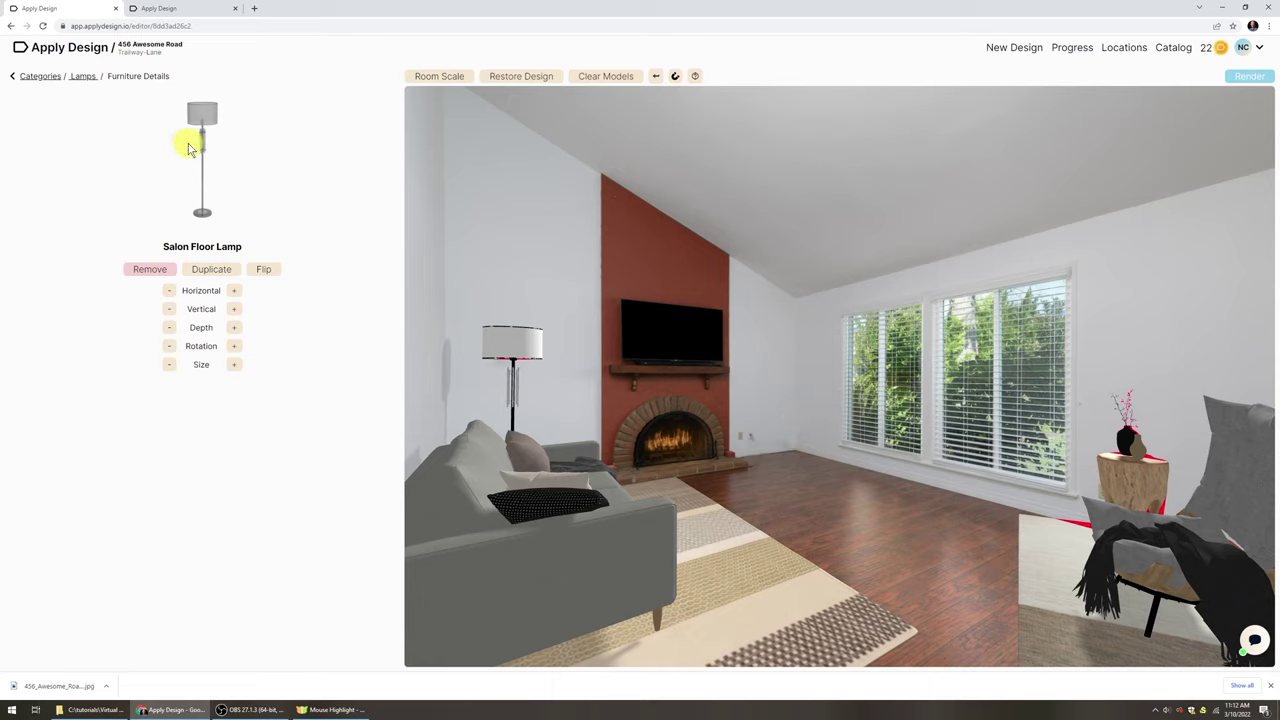
# Add the Banana Plant from the Plants category in the corner between the fireplace and the windows
pyautogui.click(40, 77)
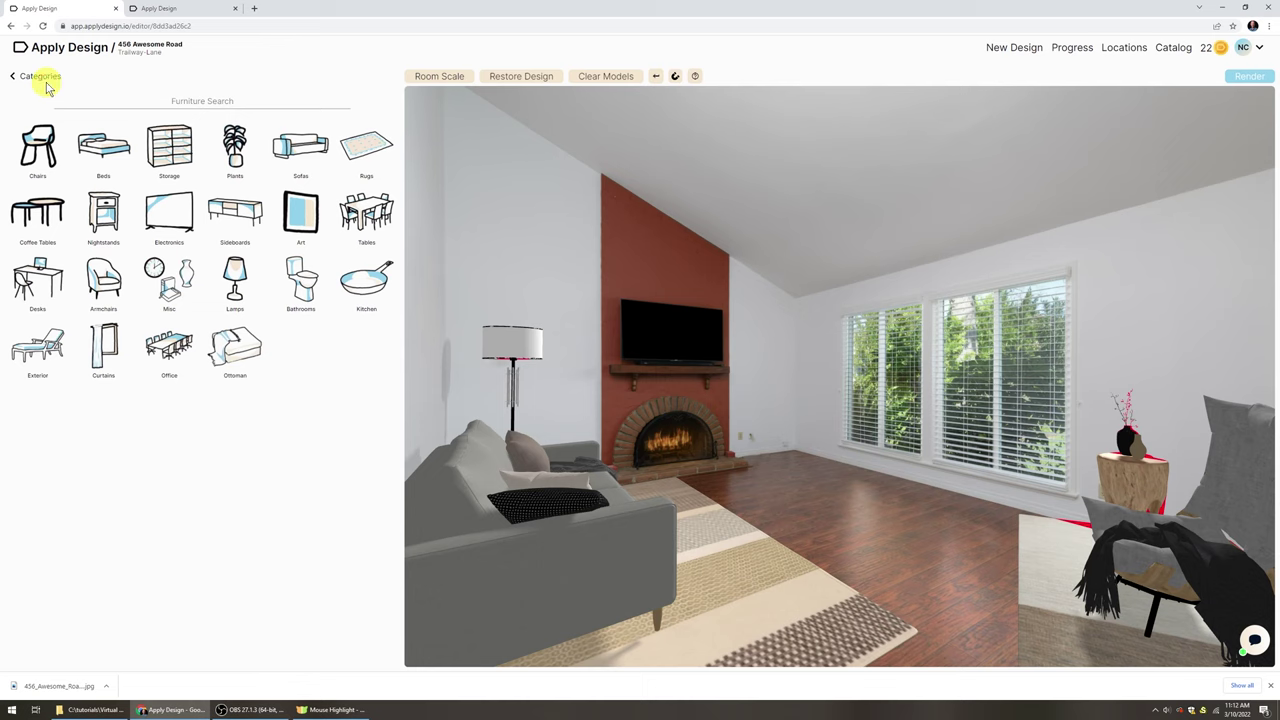
pyautogui.click(236, 148)
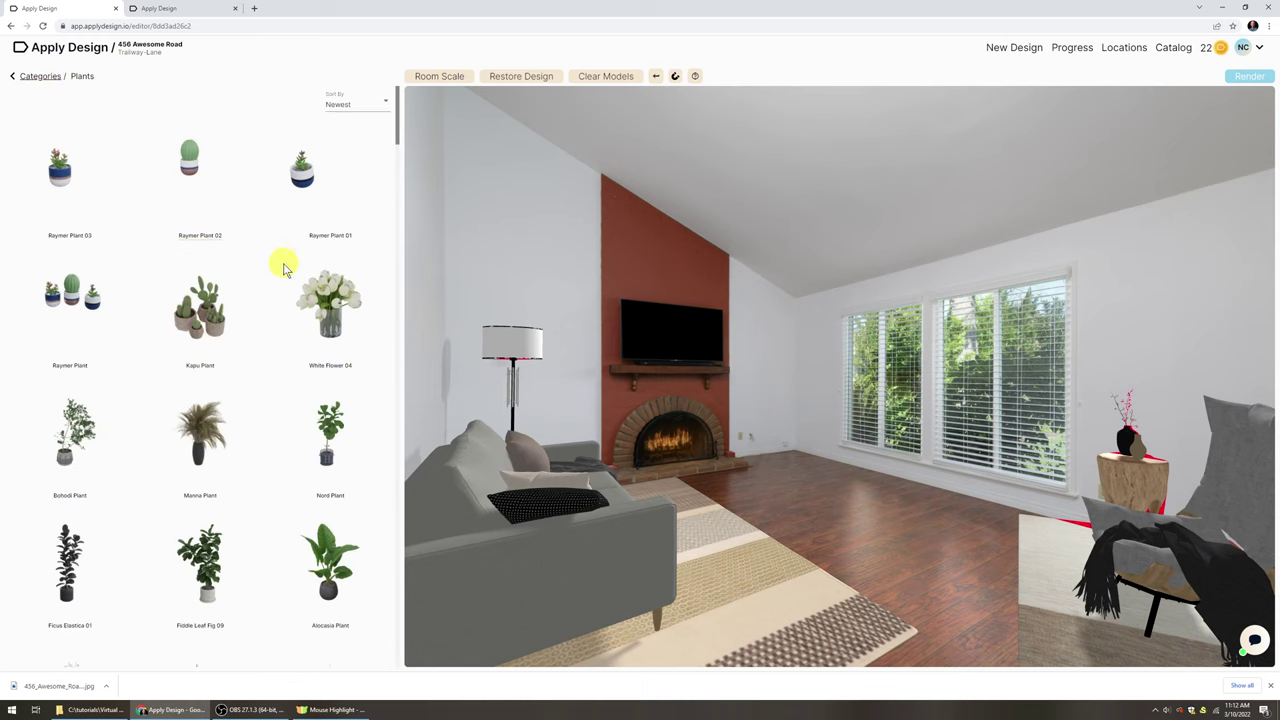
pyautogui.scroll(-6, 292, 345)
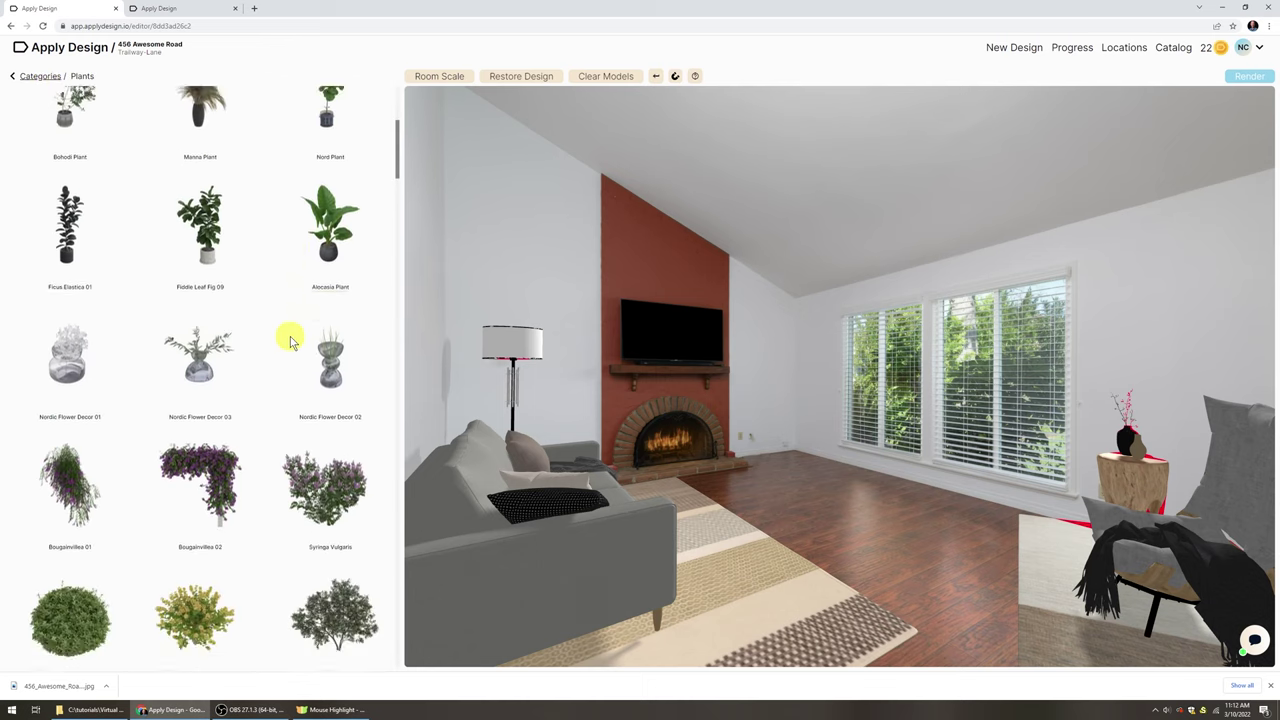
pyautogui.scroll(-10, 290, 342)
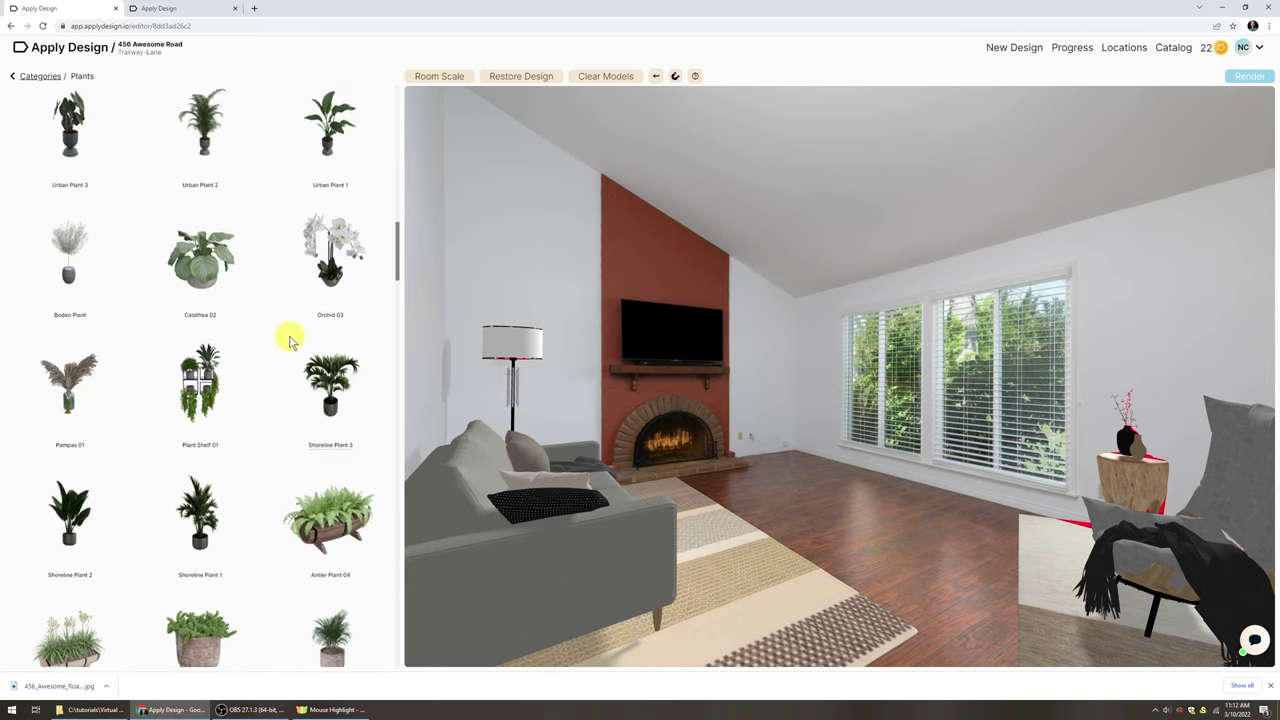
pyautogui.scroll(-3, 290, 342)
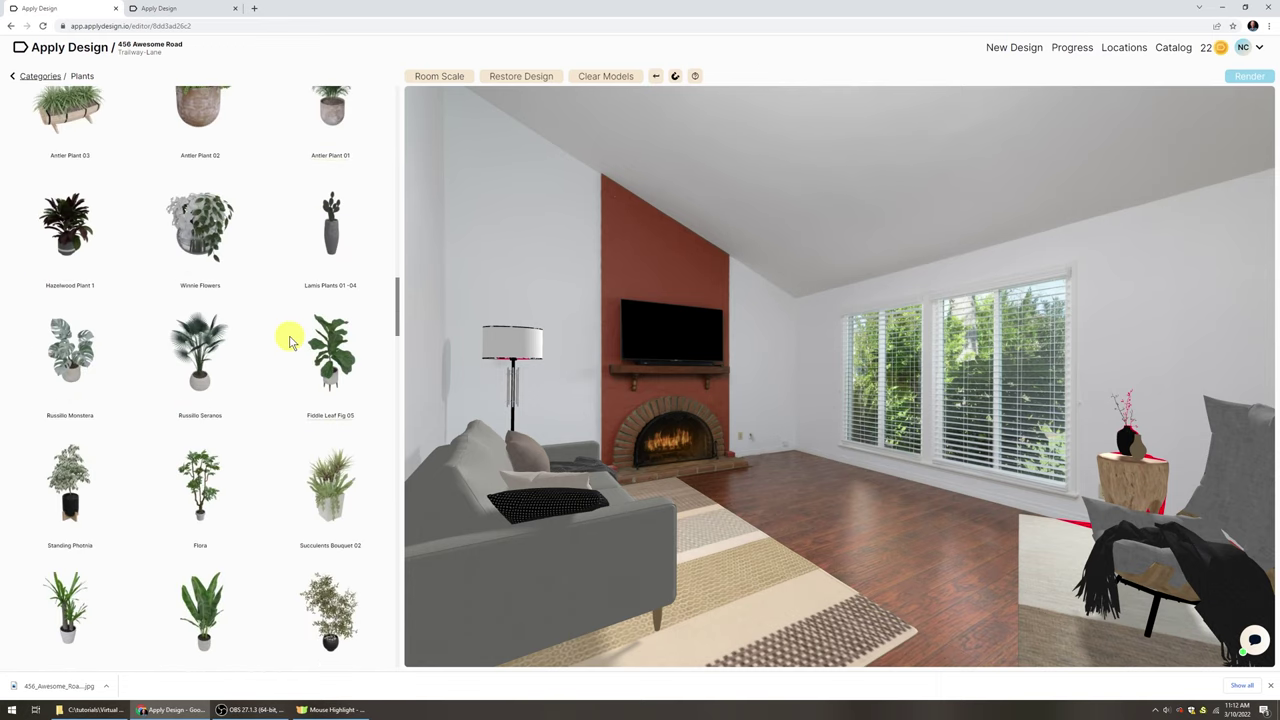
pyautogui.scroll(-2, 285, 335)
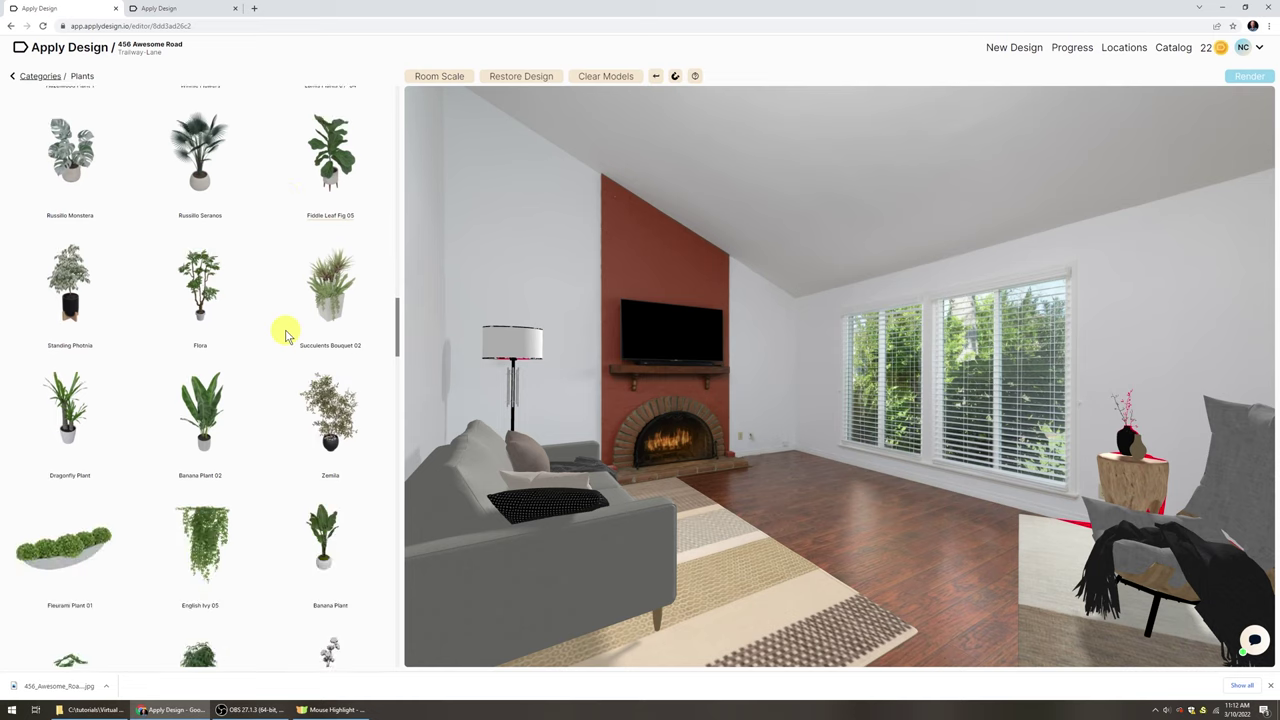
pyautogui.scroll(-2, 285, 335)
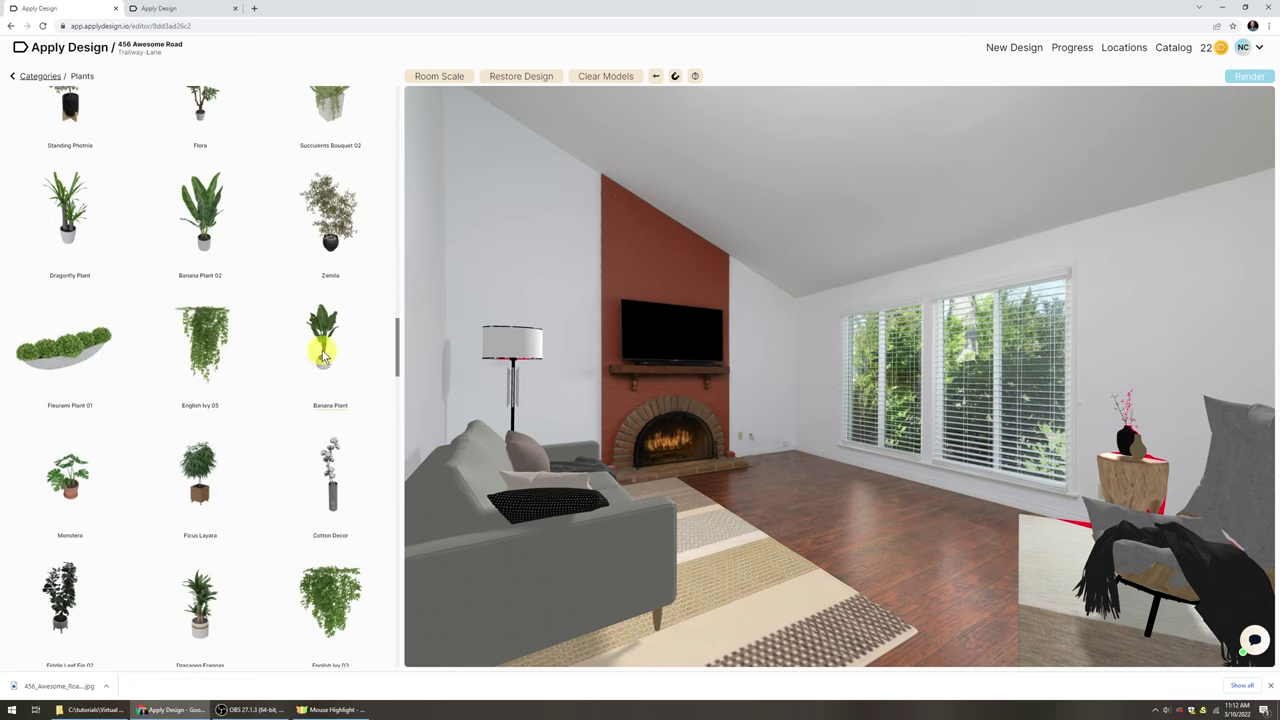
pyautogui.moveTo(322, 338); pyautogui.dragTo(785, 438)
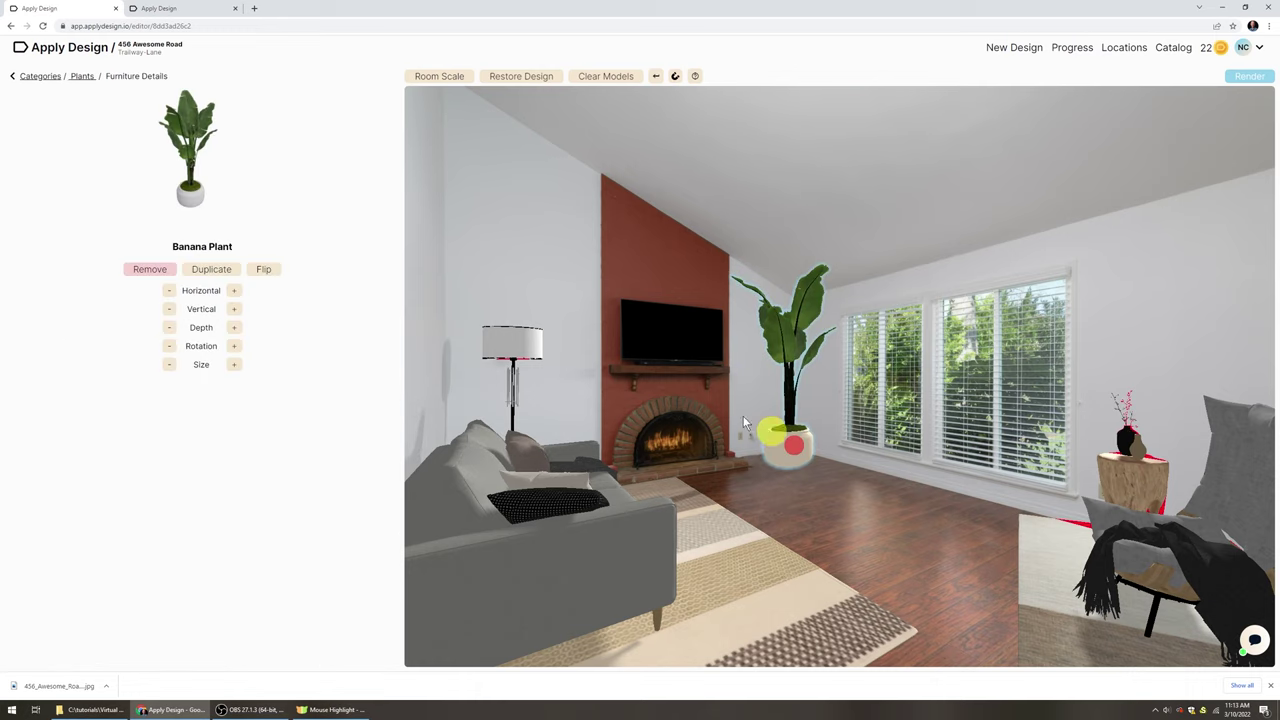
# Reduce the Banana Plant's size so it fits the corner beside the windows
pyautogui.click(169, 366)
pyautogui.click(169, 366)
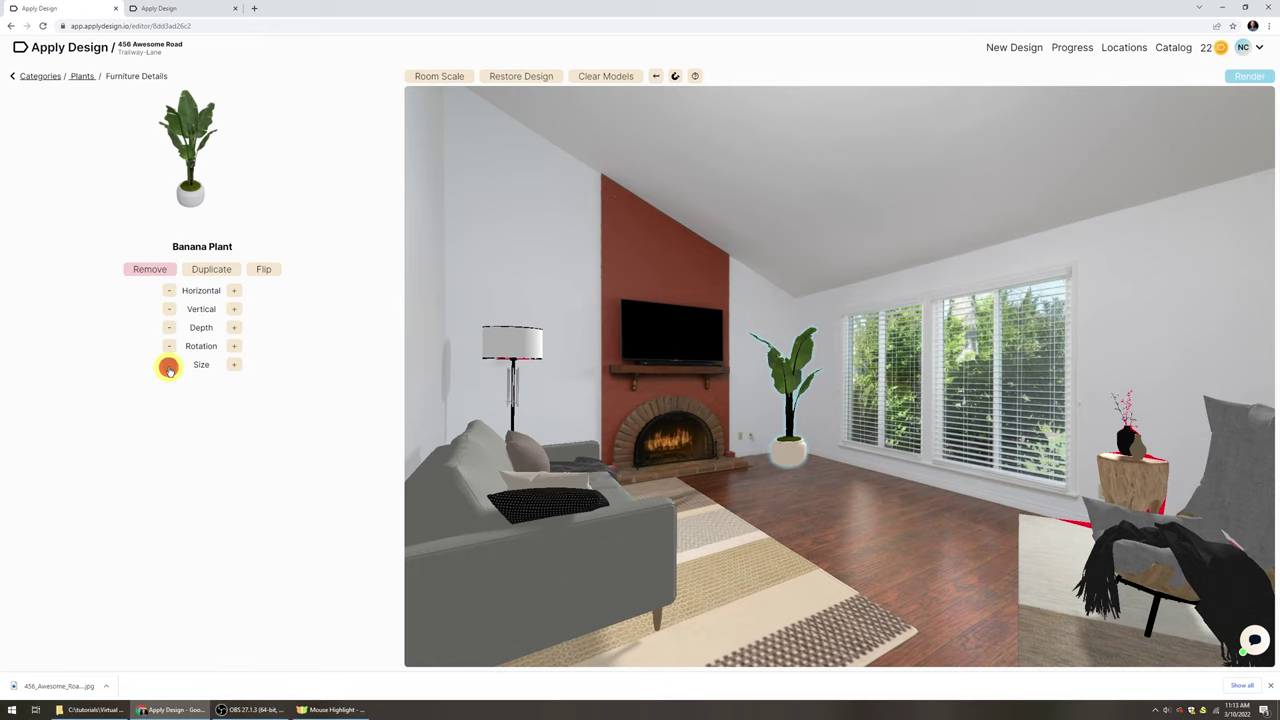
pyautogui.click(234, 364)
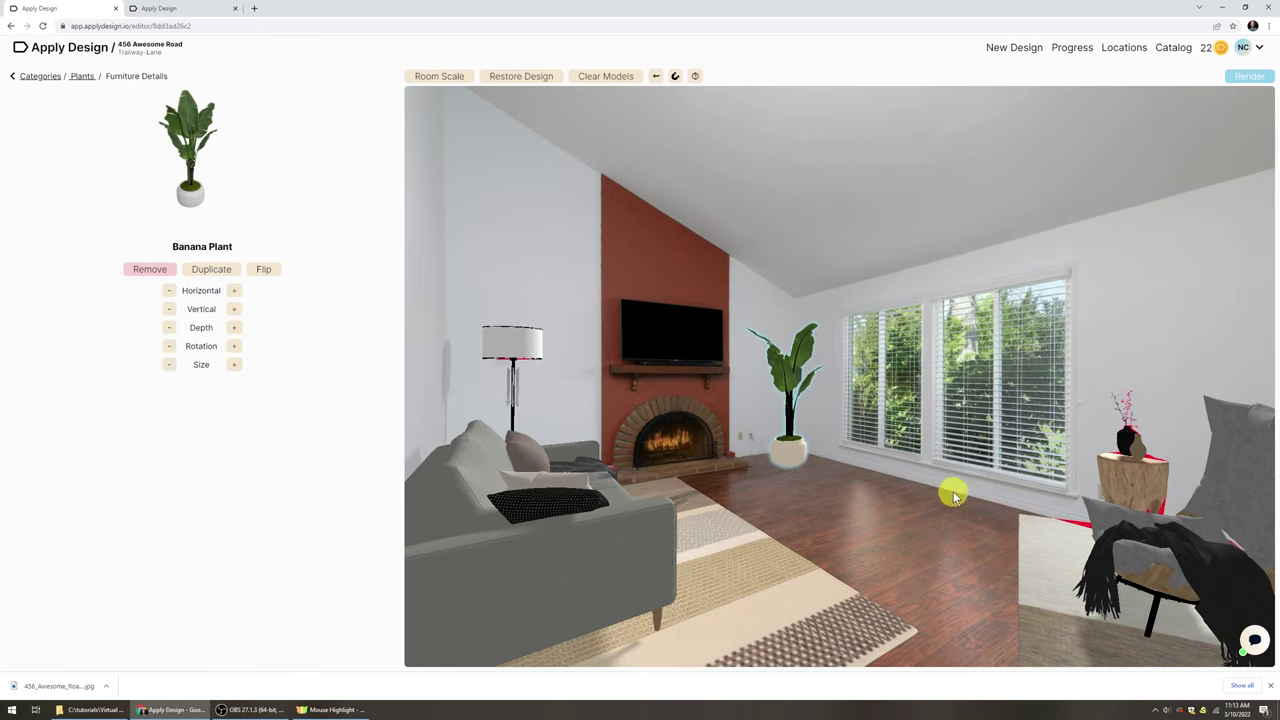
# Add the Beliani Sideboard 01 from the Sideboards category along the wall beneath the windows
pyautogui.click(33, 78)
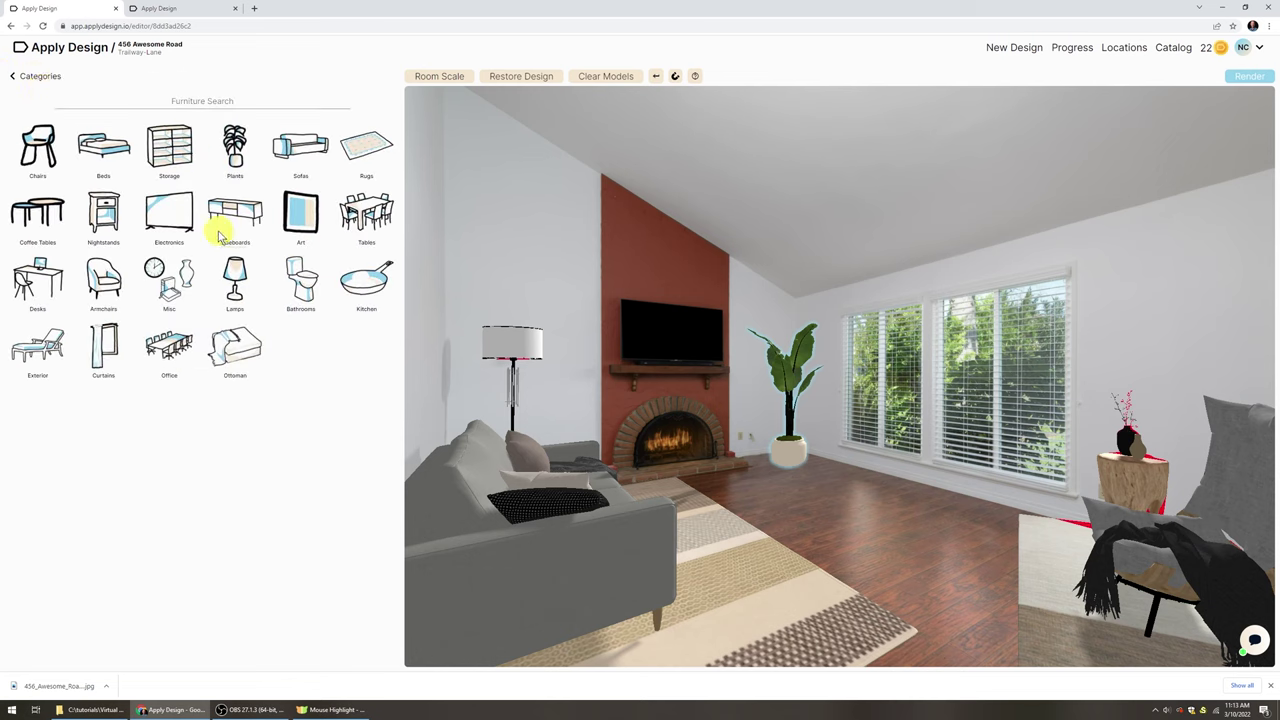
pyautogui.click(246, 218)
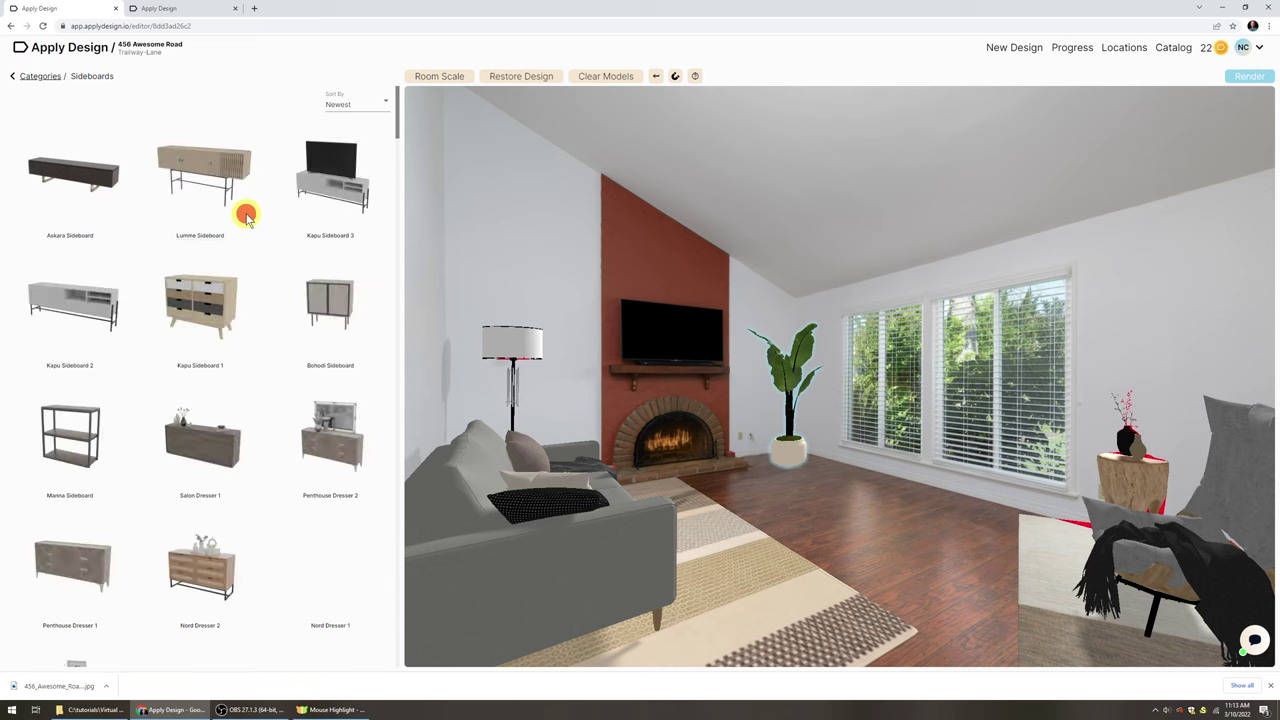
pyautogui.scroll(-10, 272, 365)
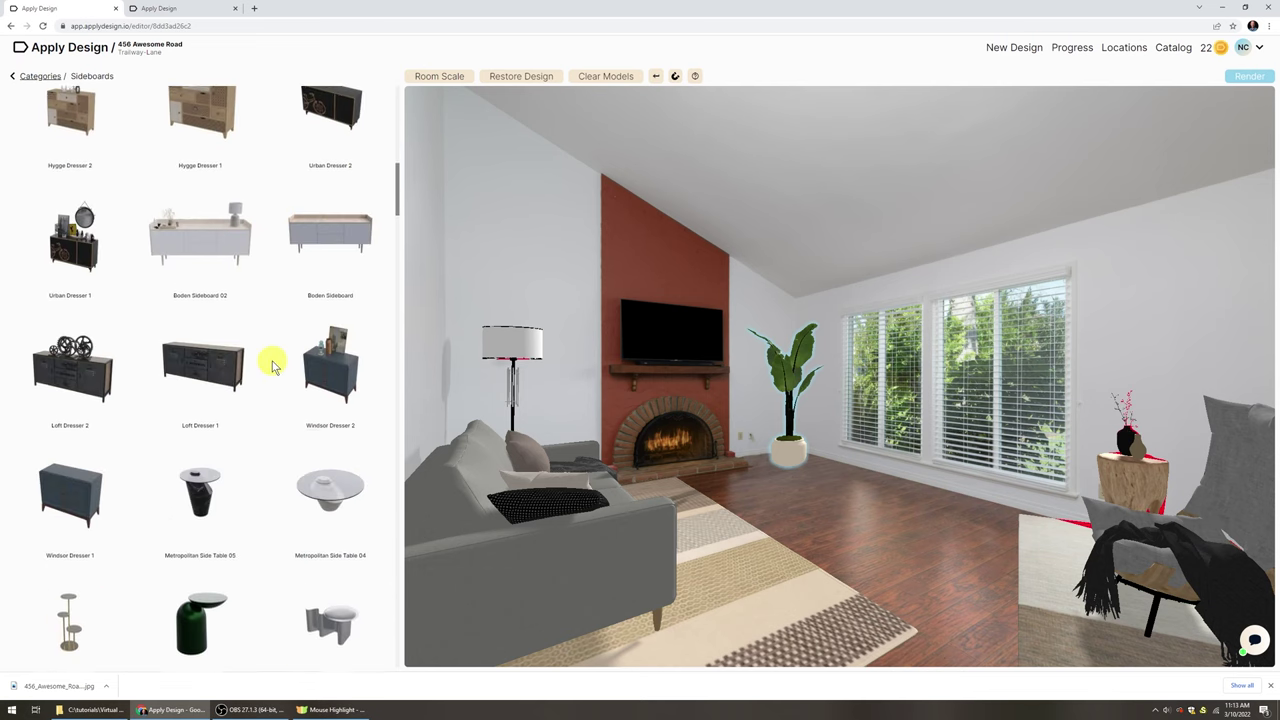
pyautogui.scroll(-10, 272, 365)
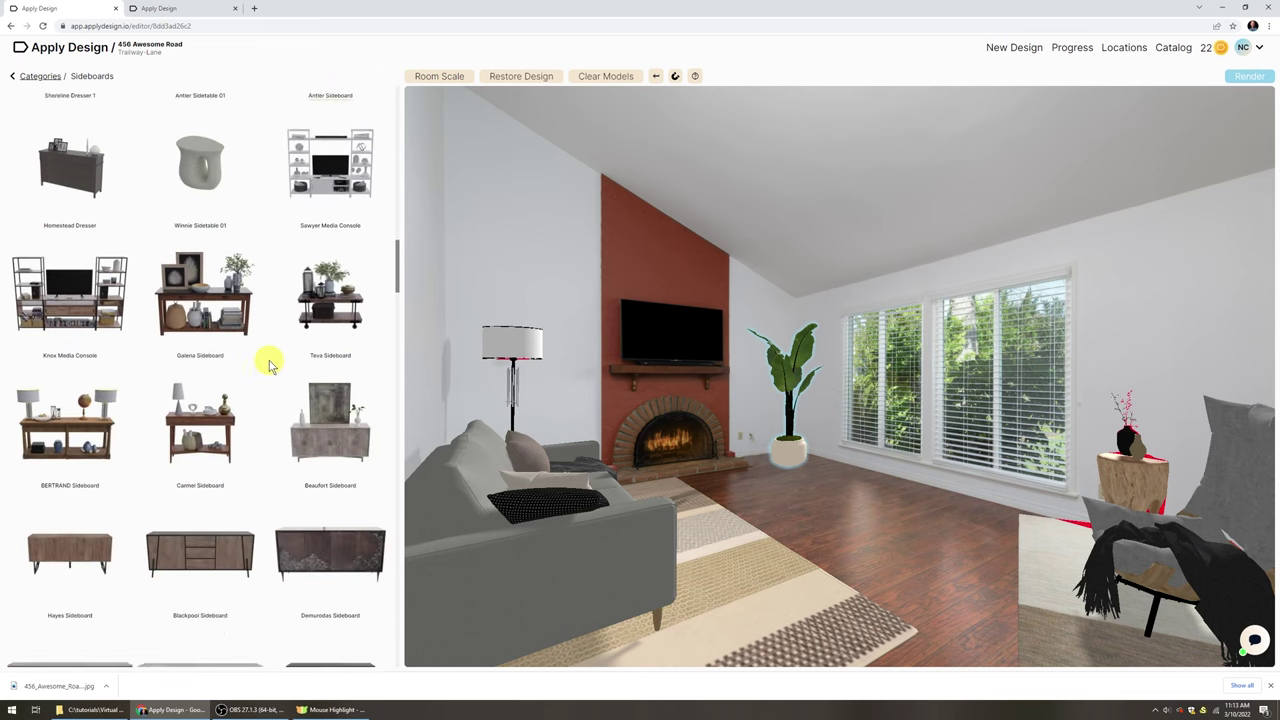
pyautogui.scroll(-3, 268, 365)
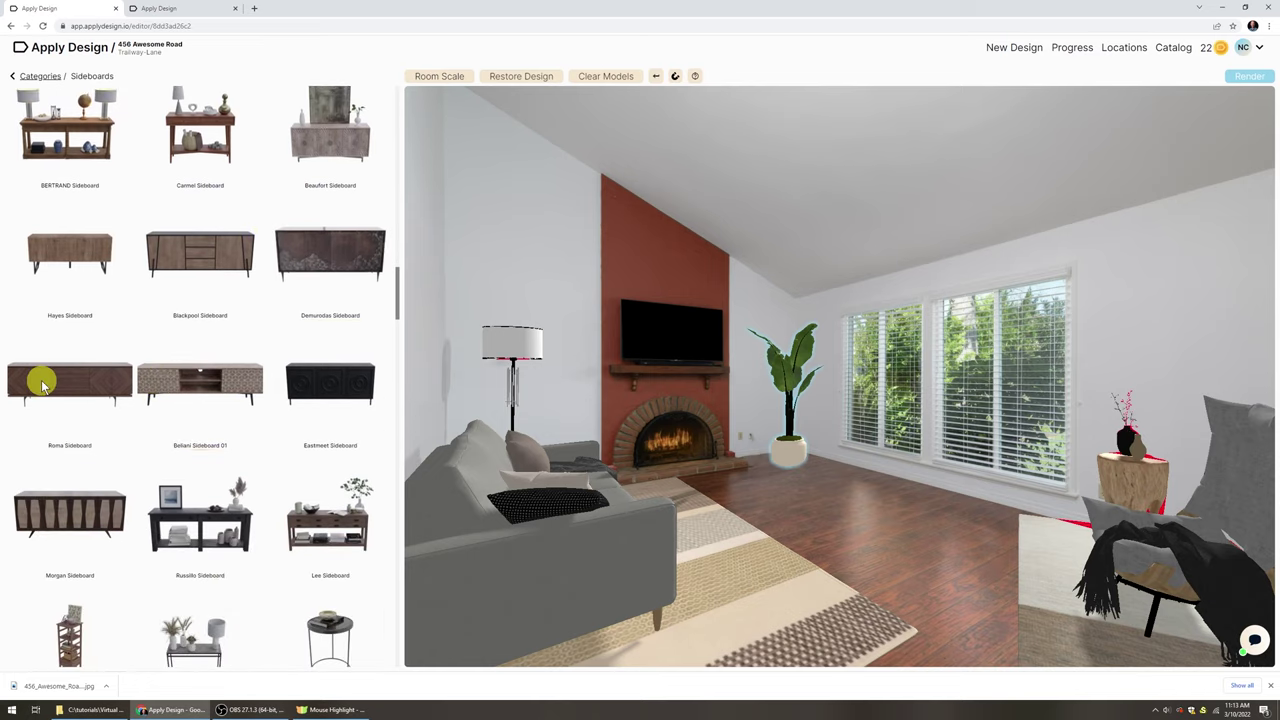
pyautogui.click(168, 377)
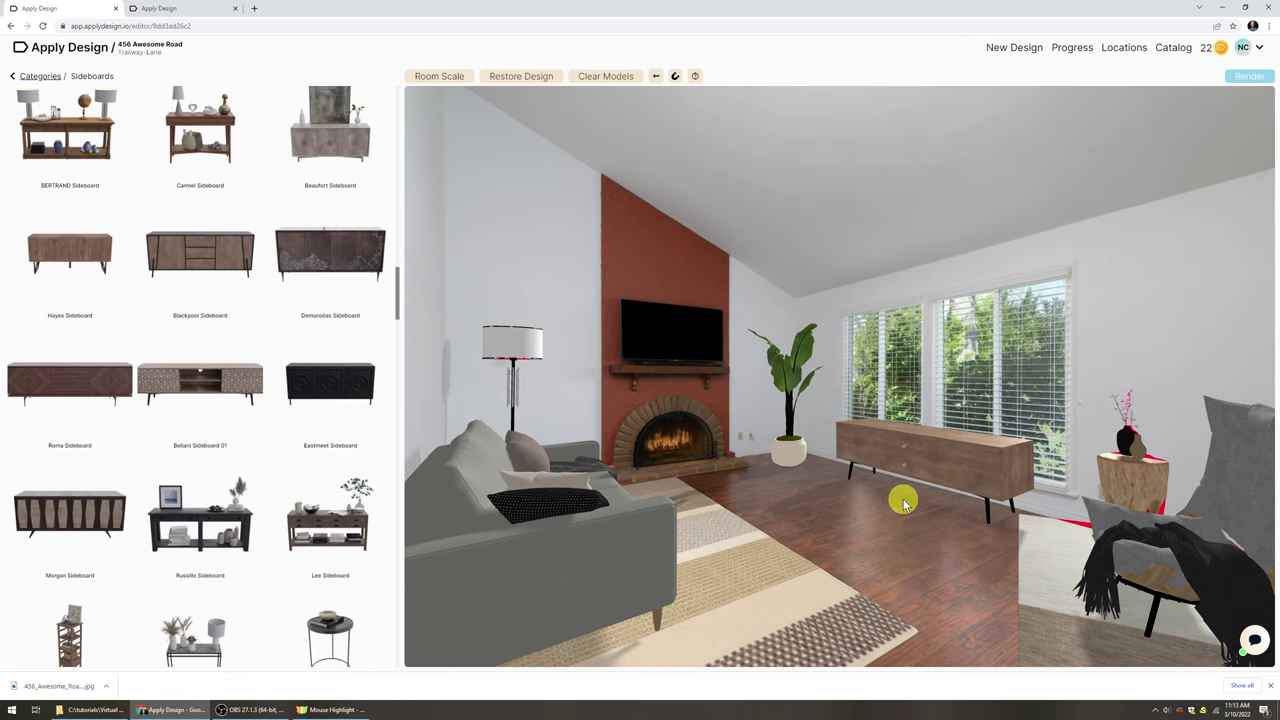
# Reduce the Beliani Sideboard 01's size by two steps and nudge it along the window wall
pyautogui.click(913, 443)
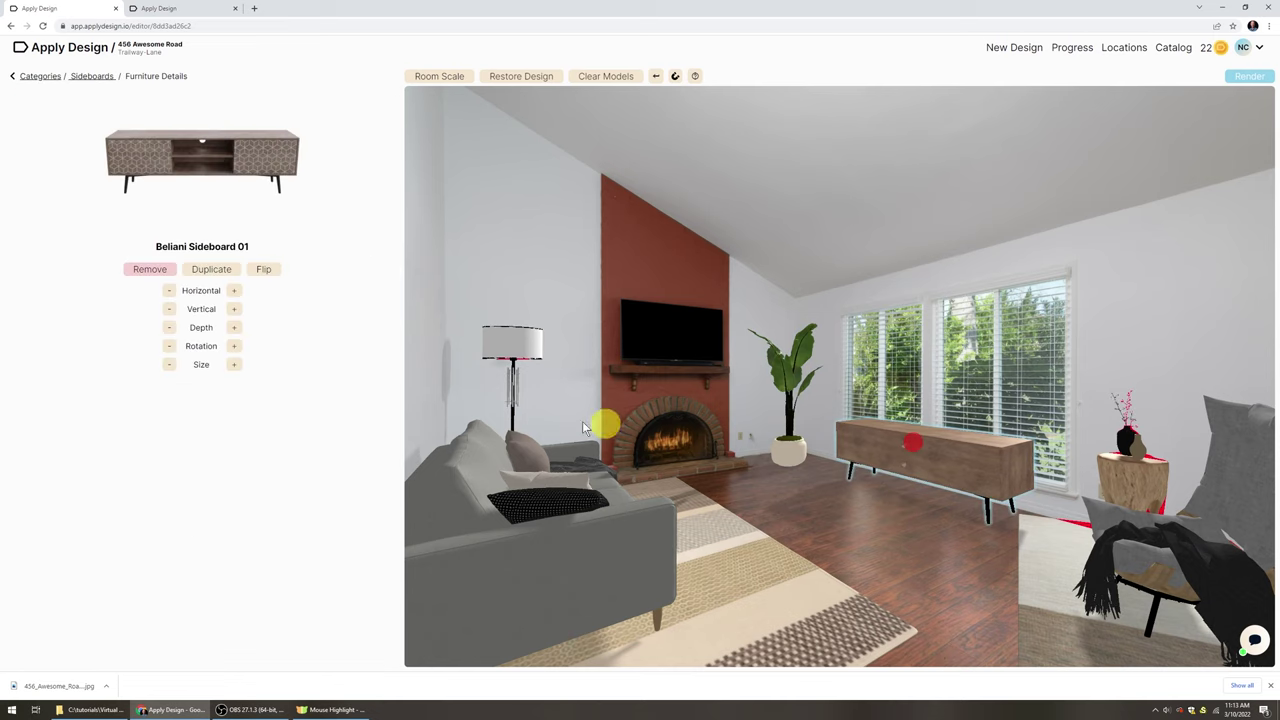
pyautogui.click(170, 364)
pyautogui.click(170, 364)
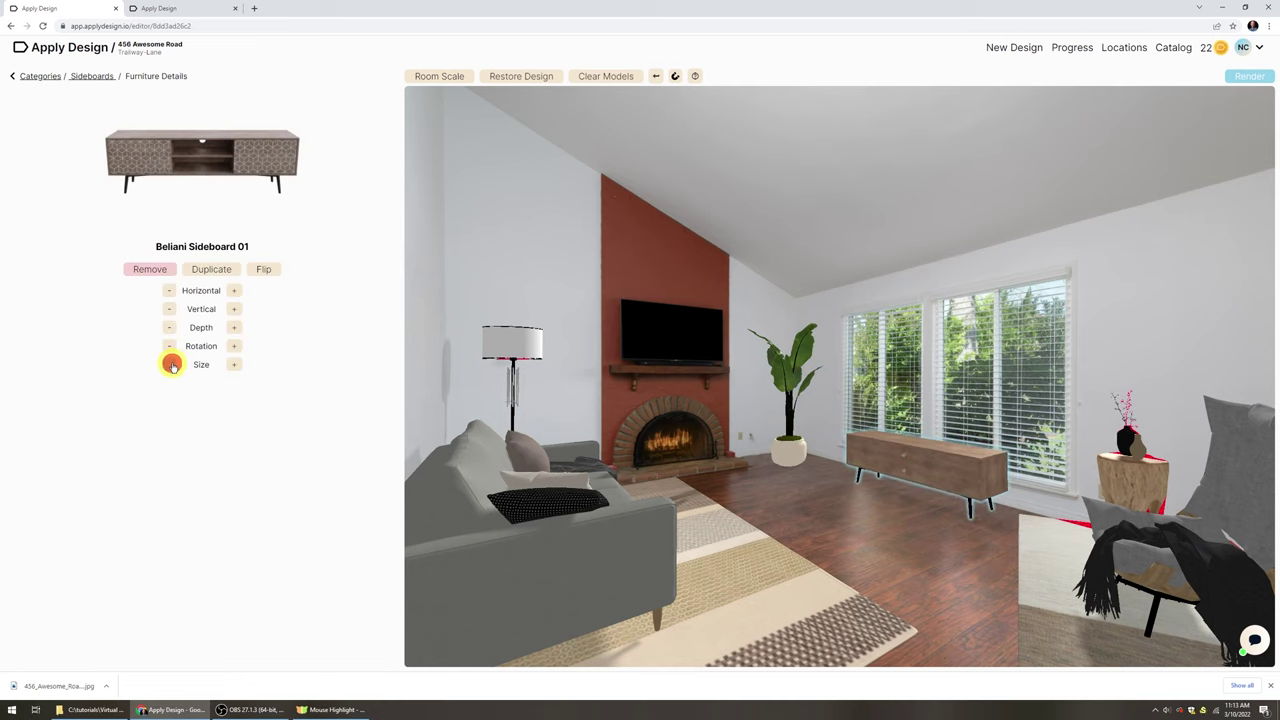
pyautogui.click(920, 460)
pyautogui.moveTo(920, 460); pyautogui.dragTo(925, 465)
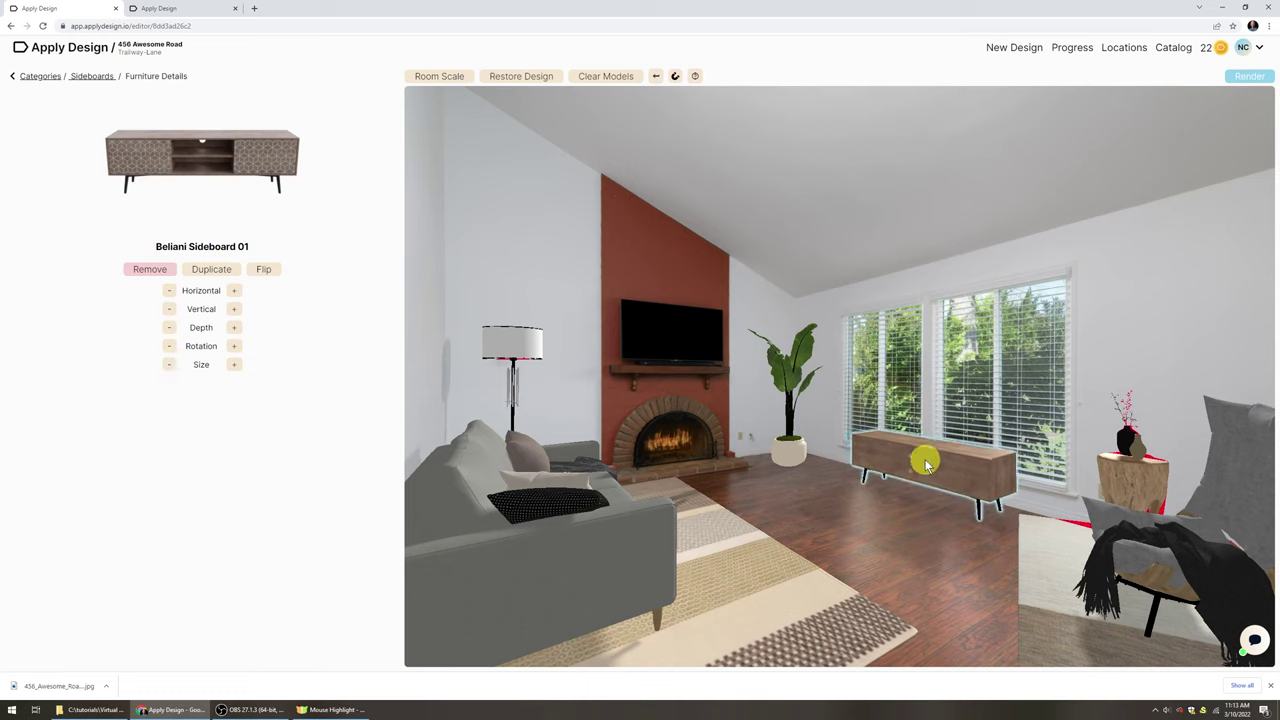
# Add the Askara Decor Set from the Misc category on top of the sideboard
pyautogui.click(36, 78)
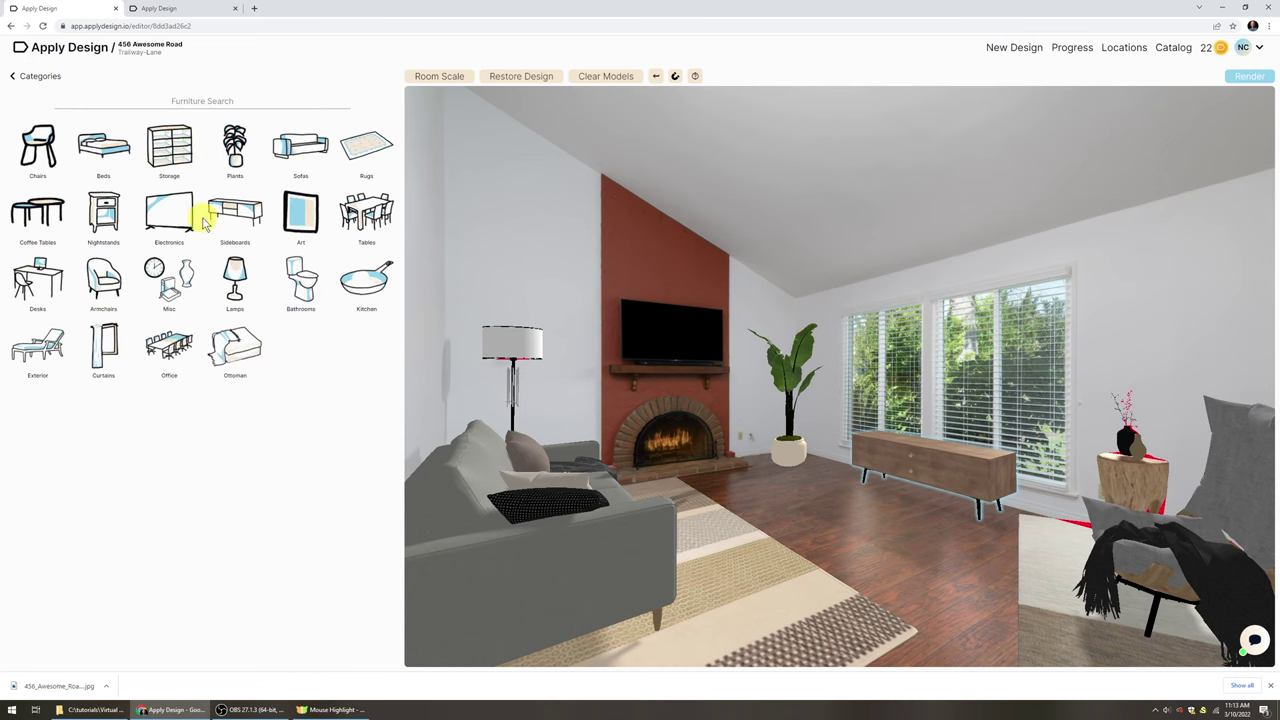
pyautogui.click(166, 282)
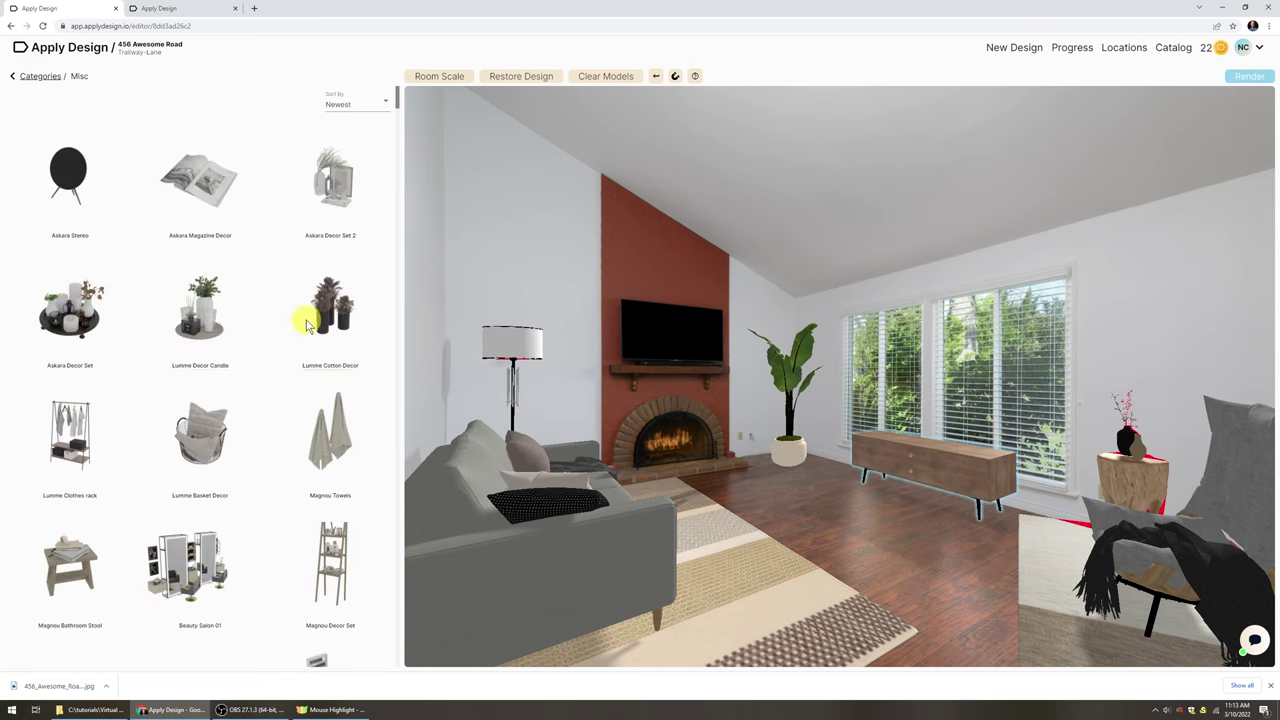
pyautogui.click(199, 333)
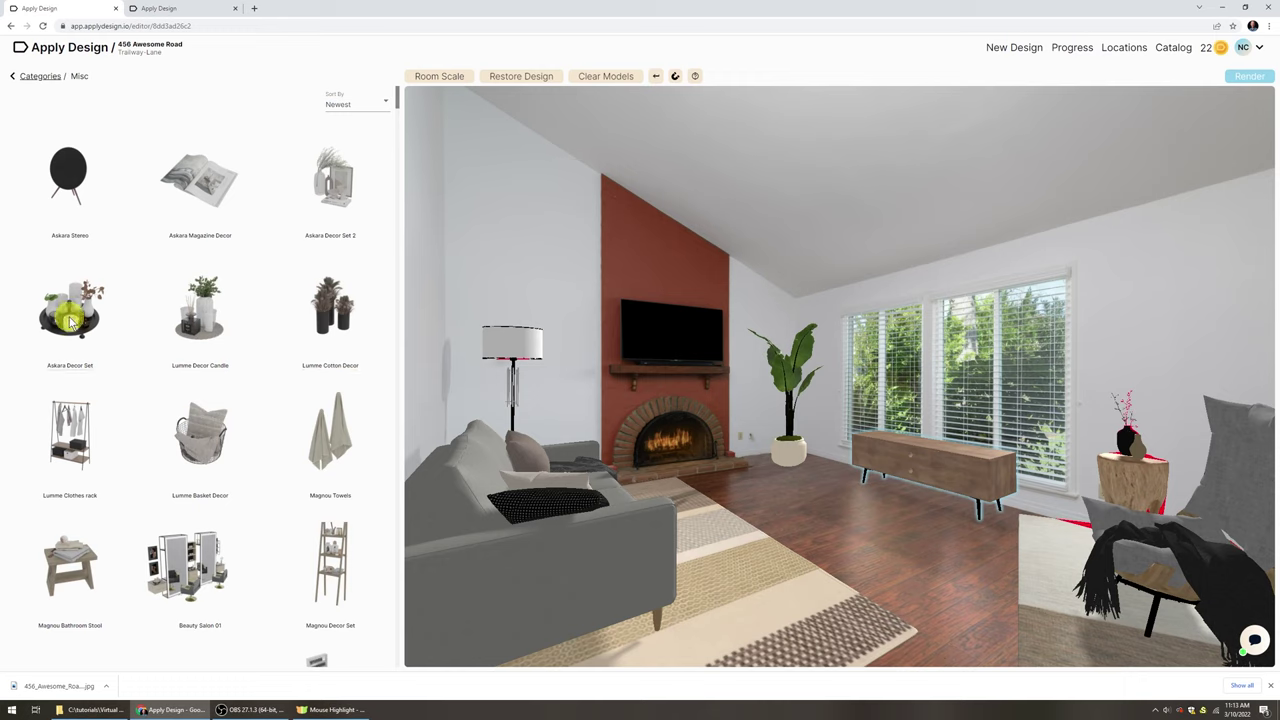
pyautogui.click(98, 325)
pyautogui.moveTo(98, 325); pyautogui.dragTo(930, 428)
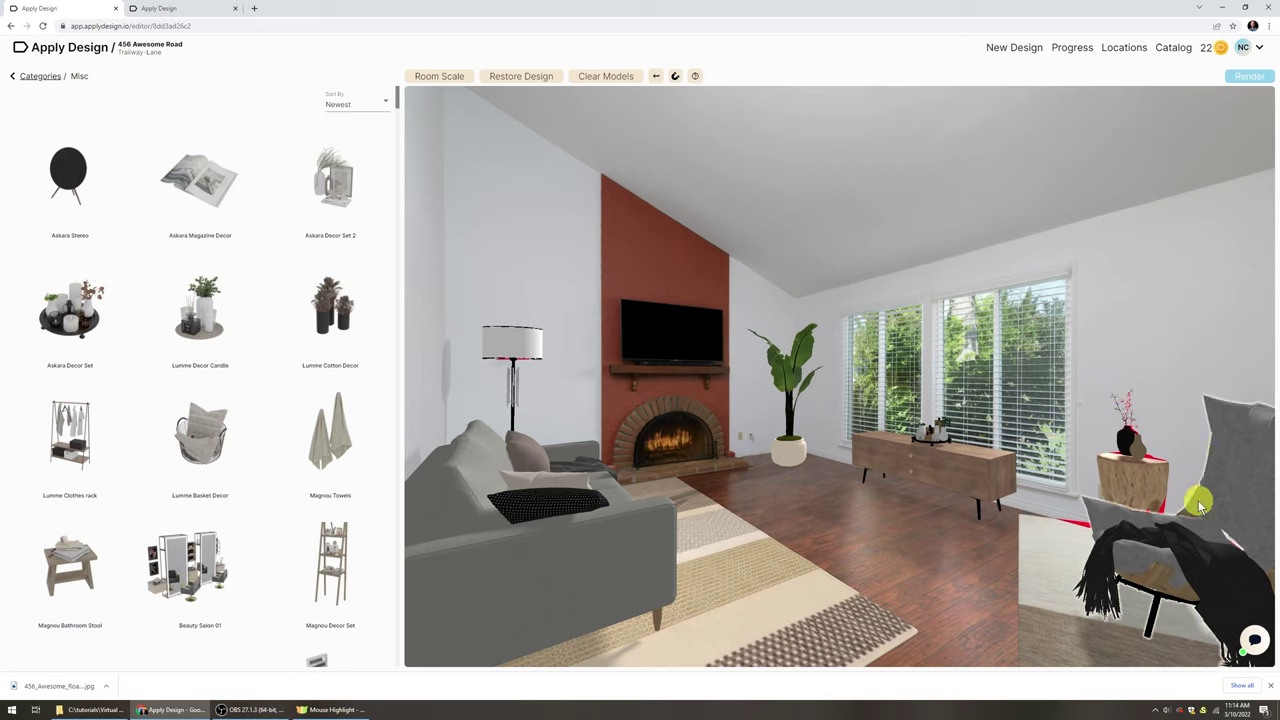
# Shrink the Luna Sidetable 01 slightly and decrease its horizontal position repeatedly to move it away from the armchair
pyautogui.click(1143, 484)
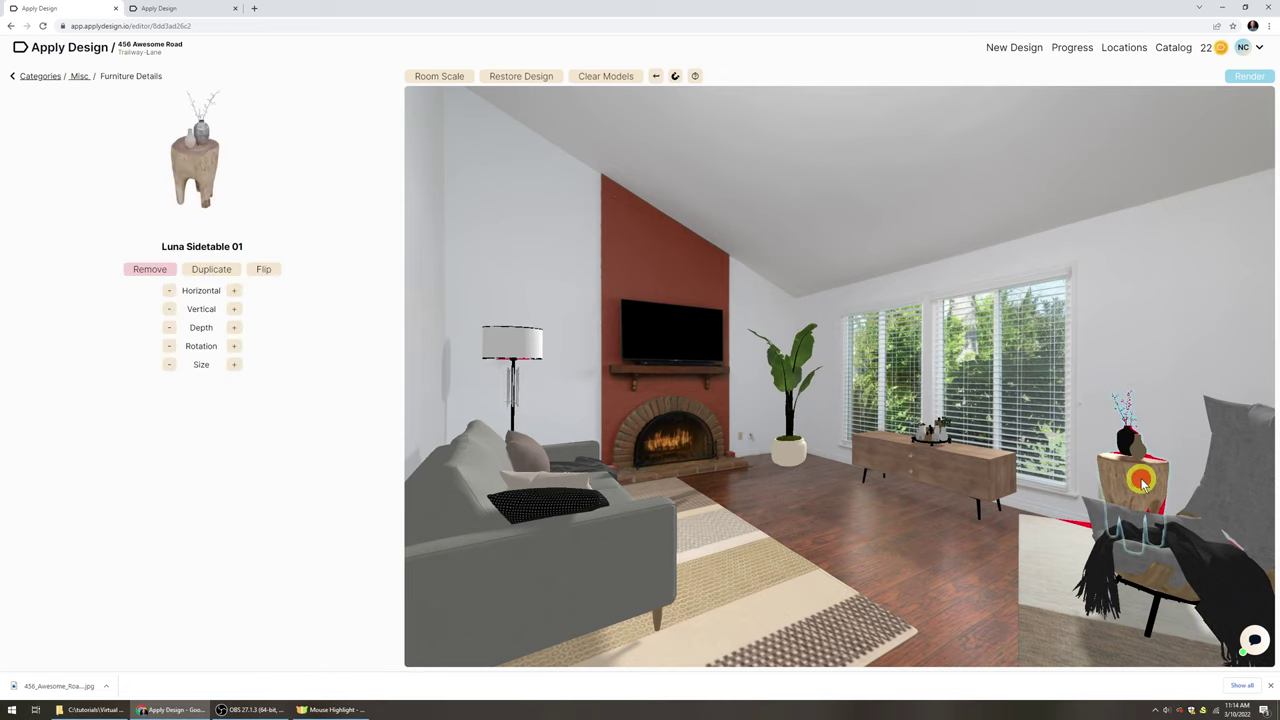
pyautogui.click(169, 364)
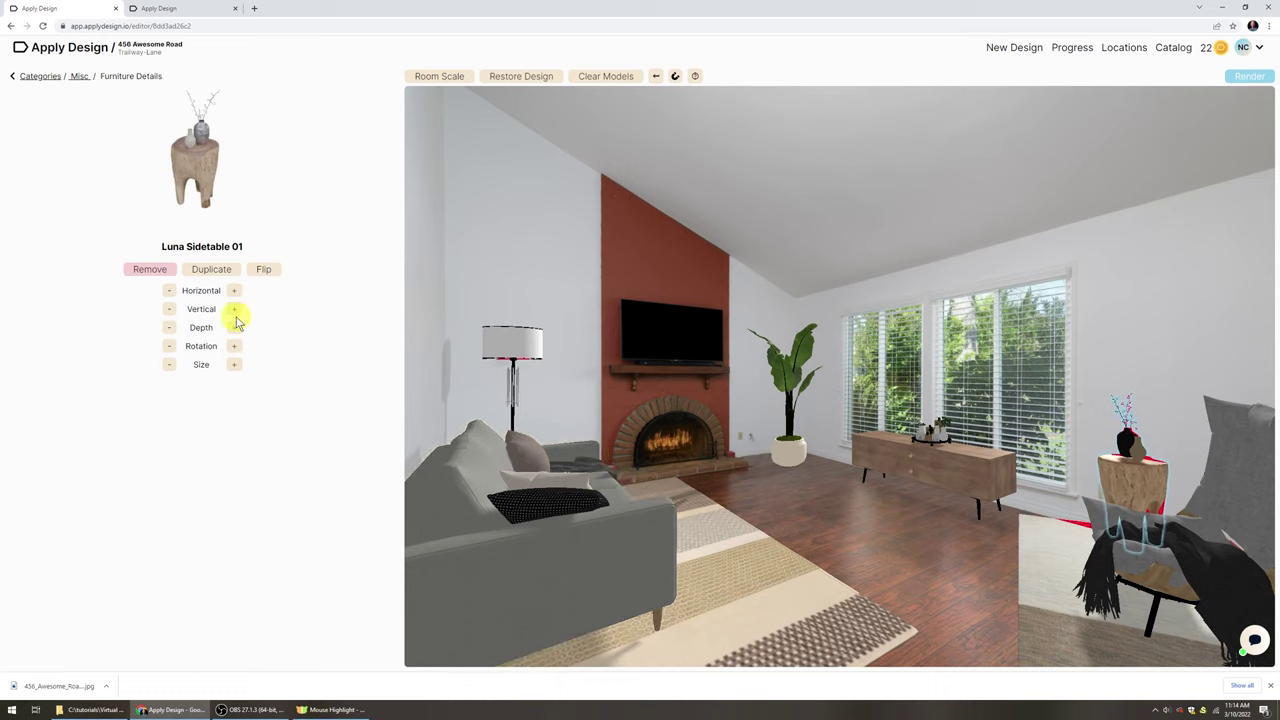
pyautogui.click(169, 328)
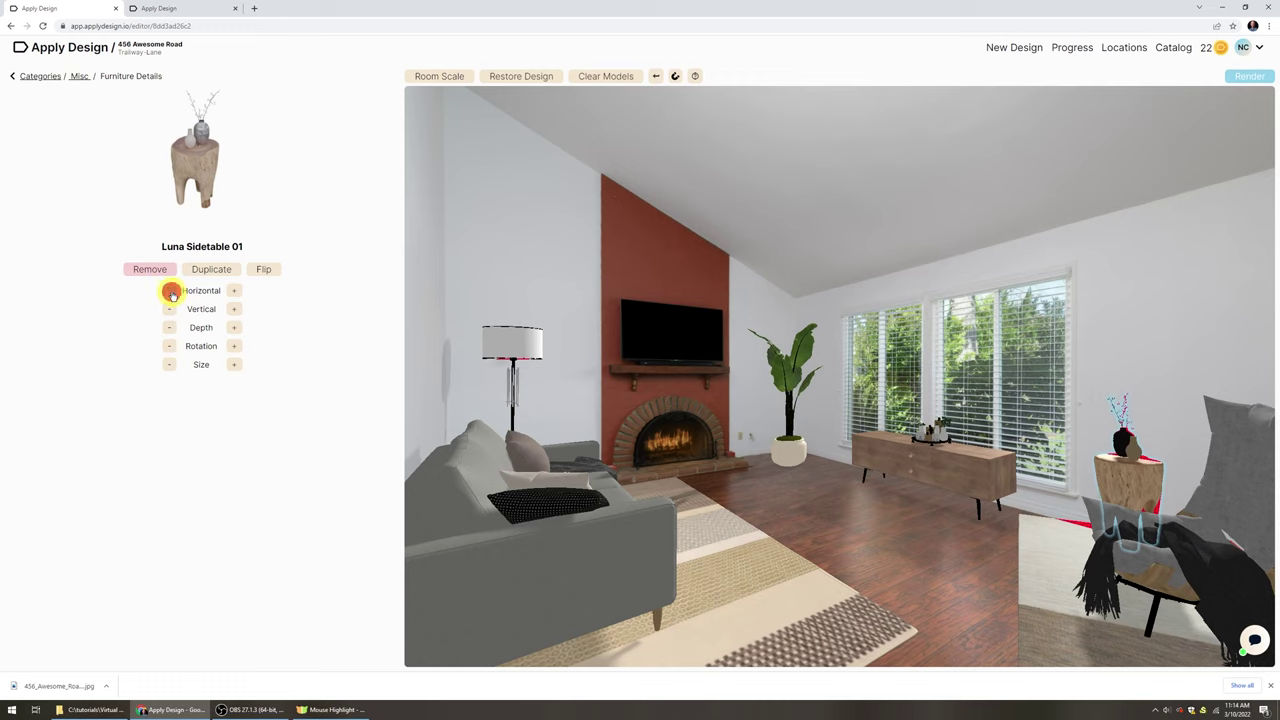
pyautogui.click(170, 291)
pyautogui.click(170, 291)
pyautogui.click(170, 291)
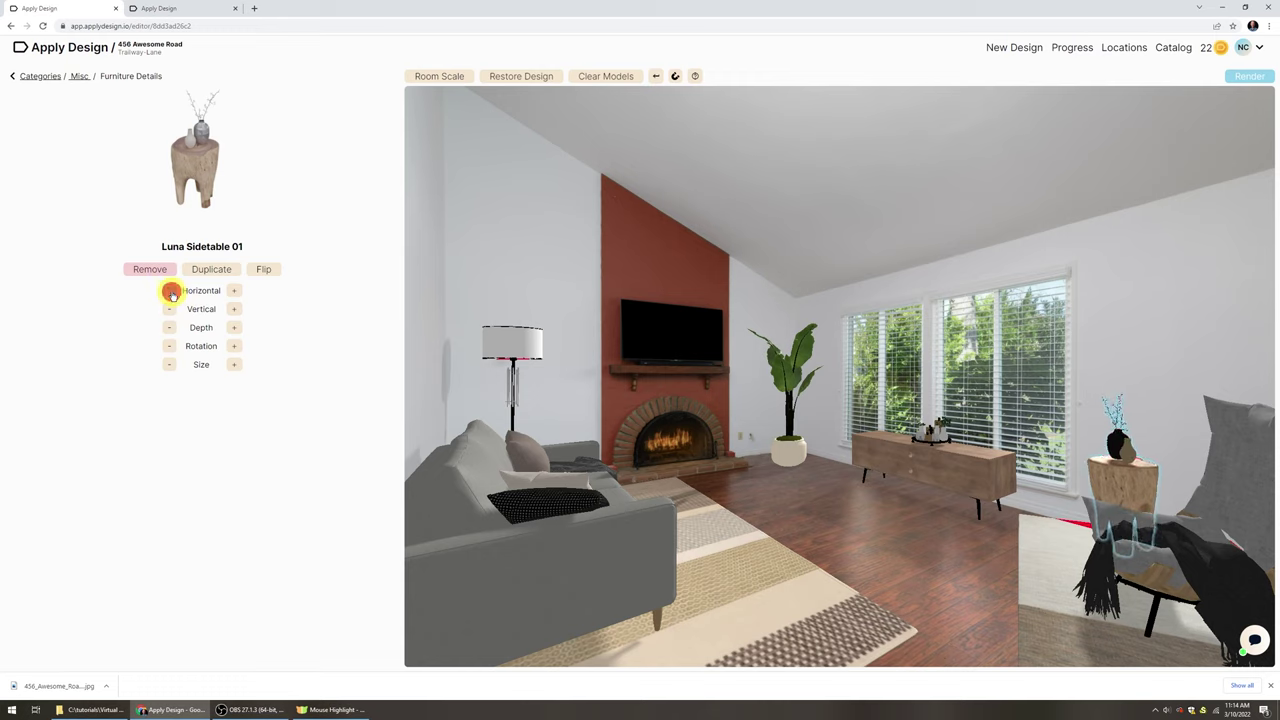
pyautogui.click(170, 291)
pyautogui.click(170, 291)
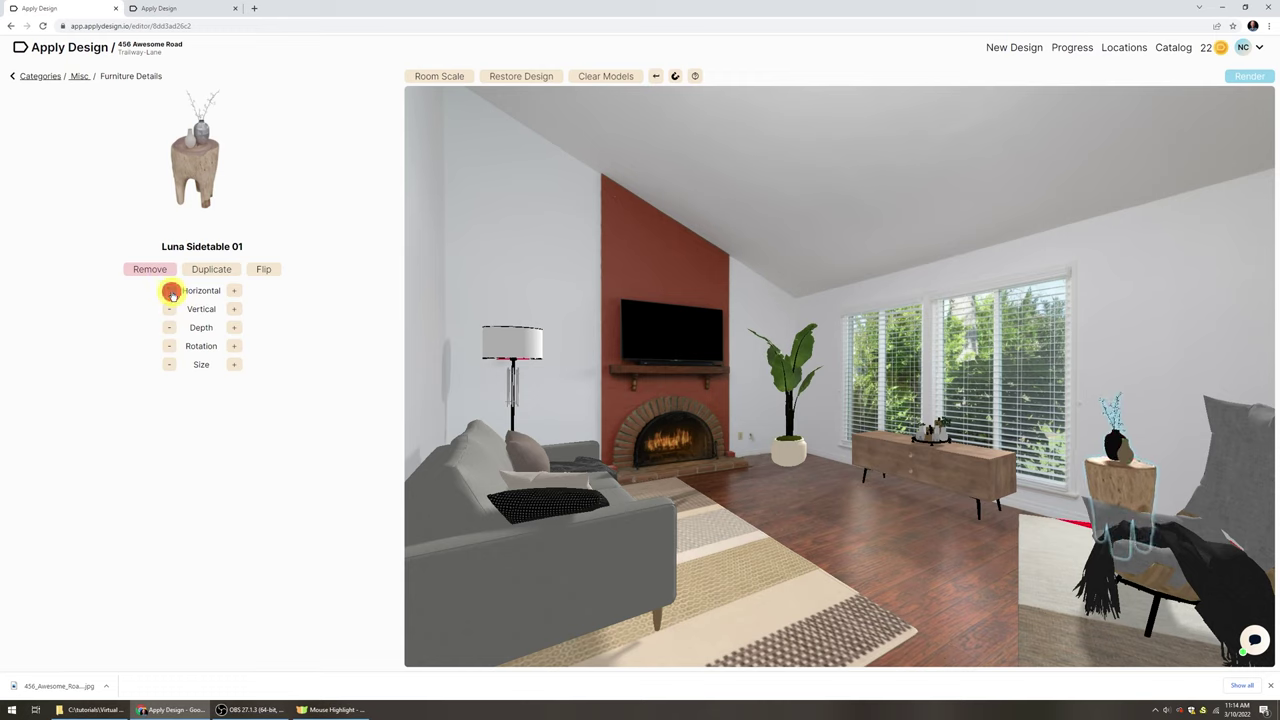
# Shift the Luna Sidetable 01 back toward the armchair, increasing its horizontal position and depth, and deselect it
pyautogui.click(235, 292)
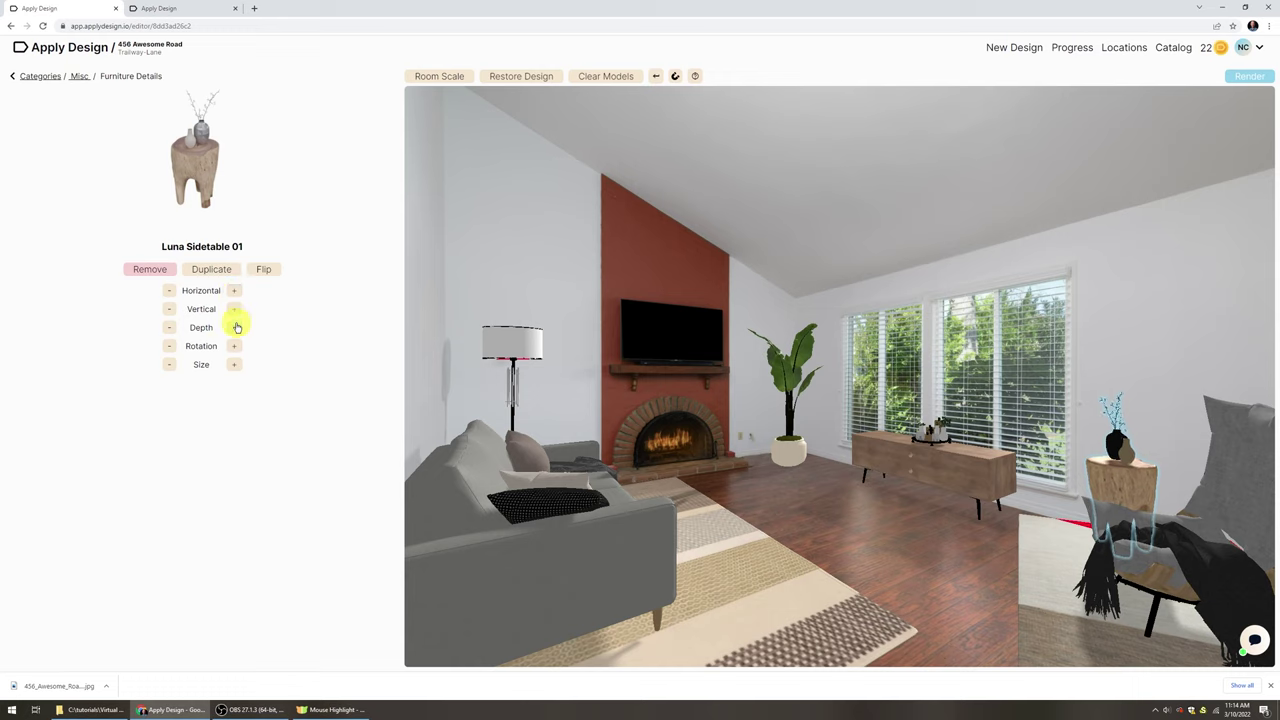
pyautogui.click(235, 328)
pyautogui.click(235, 328)
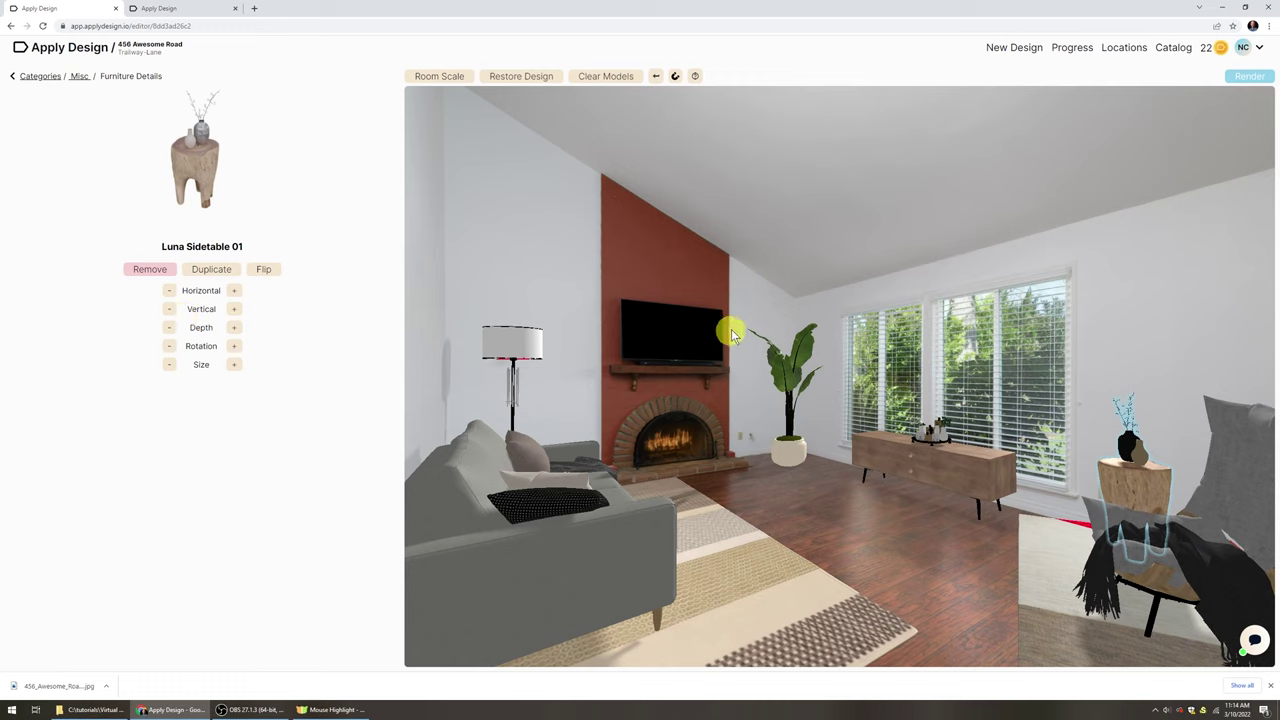
pyautogui.click(843, 245)
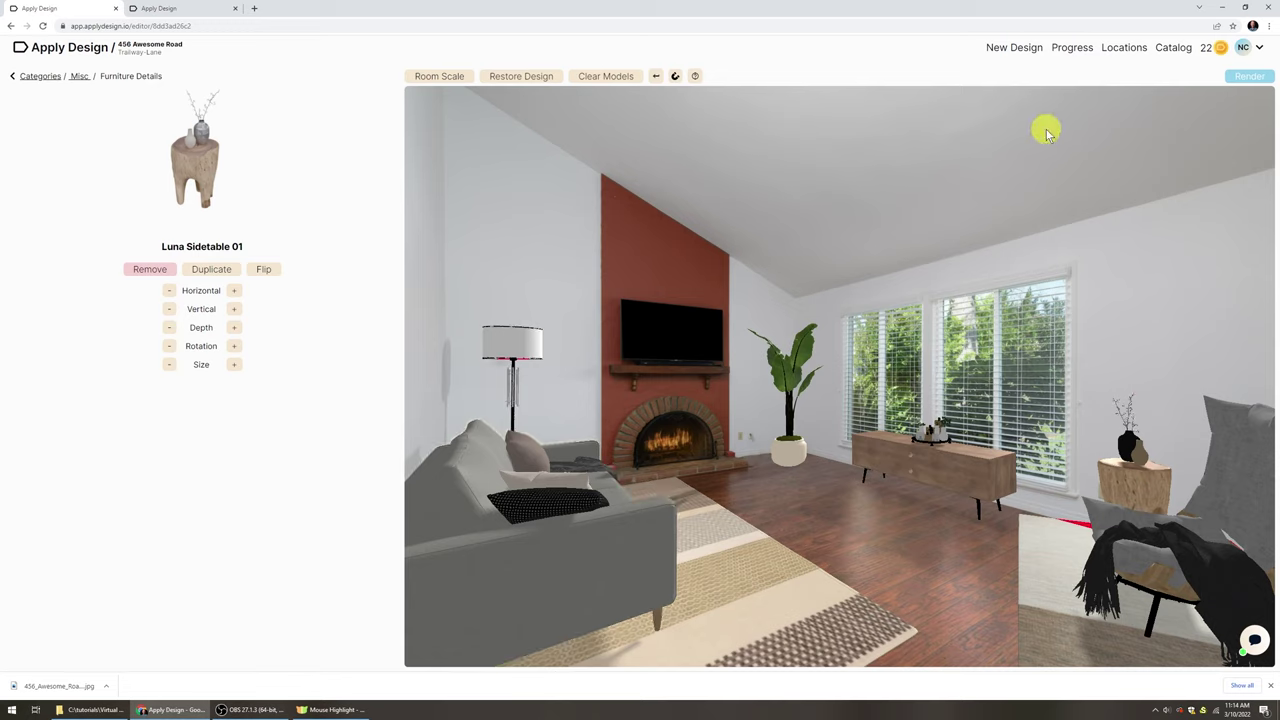
# Render the staged living room with the default render settings
pyautogui.click(1248, 78)
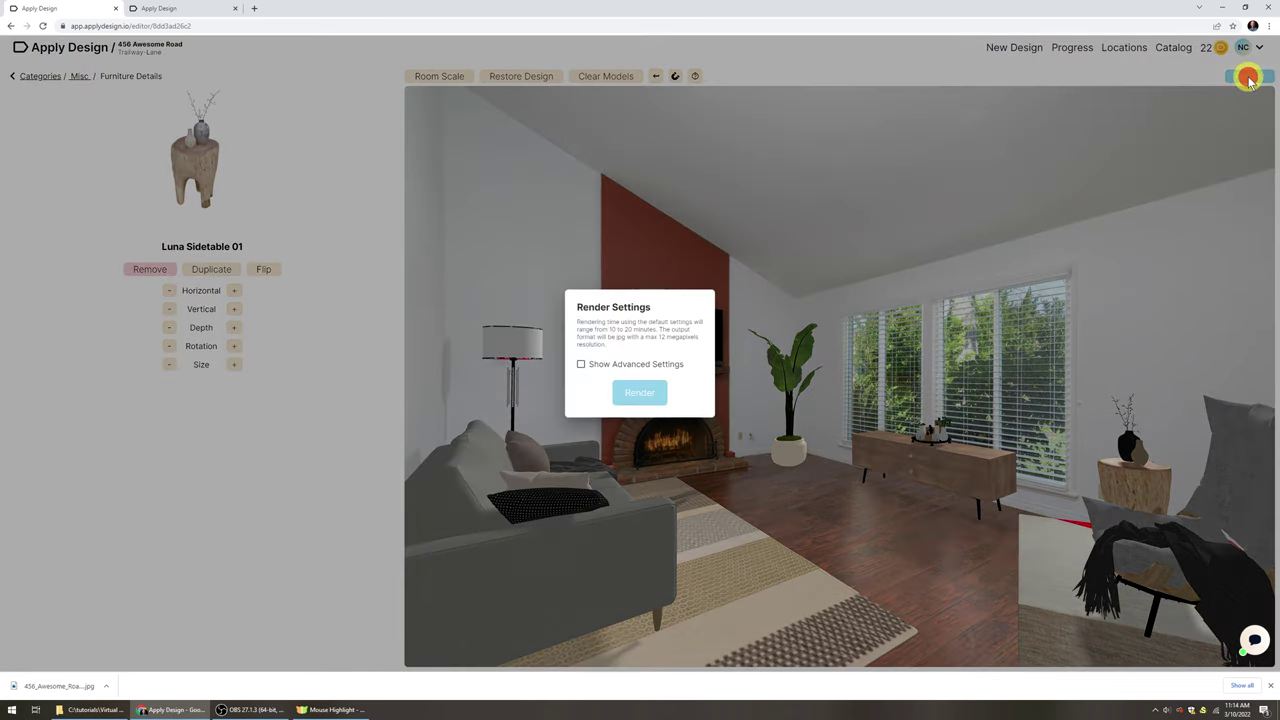
pyautogui.click(642, 393)
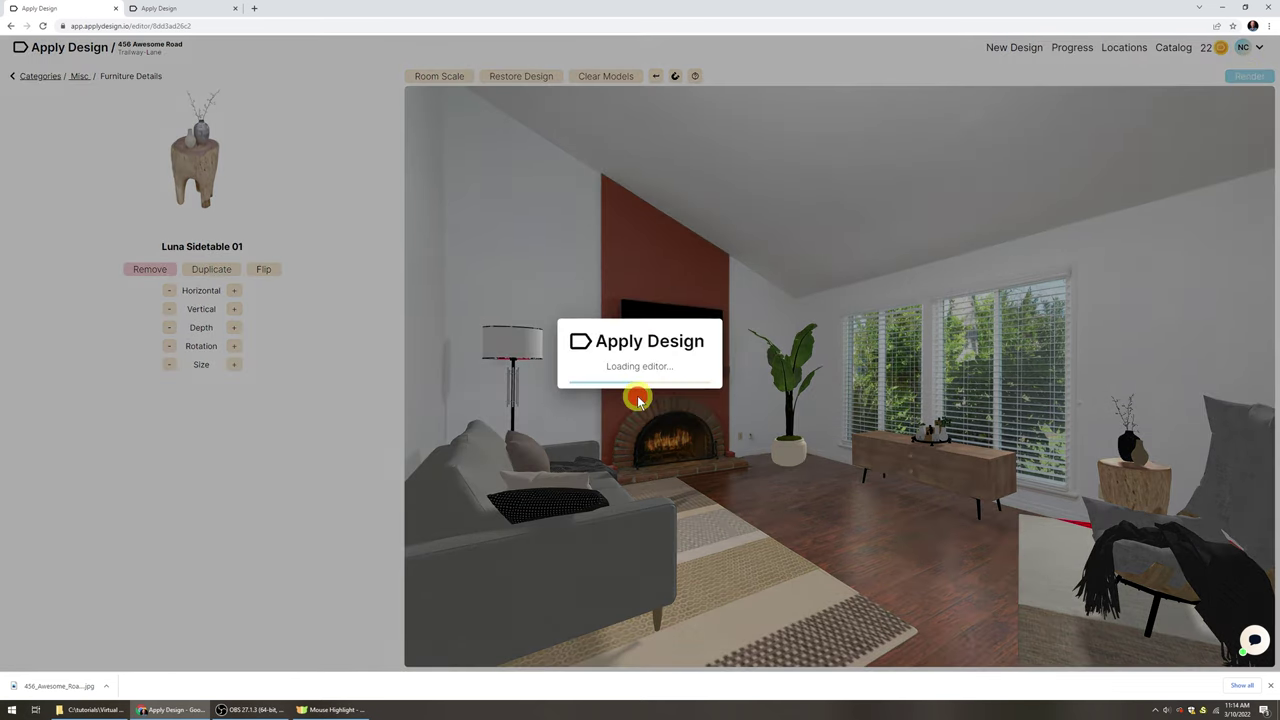
pyautogui.click(692, 390)
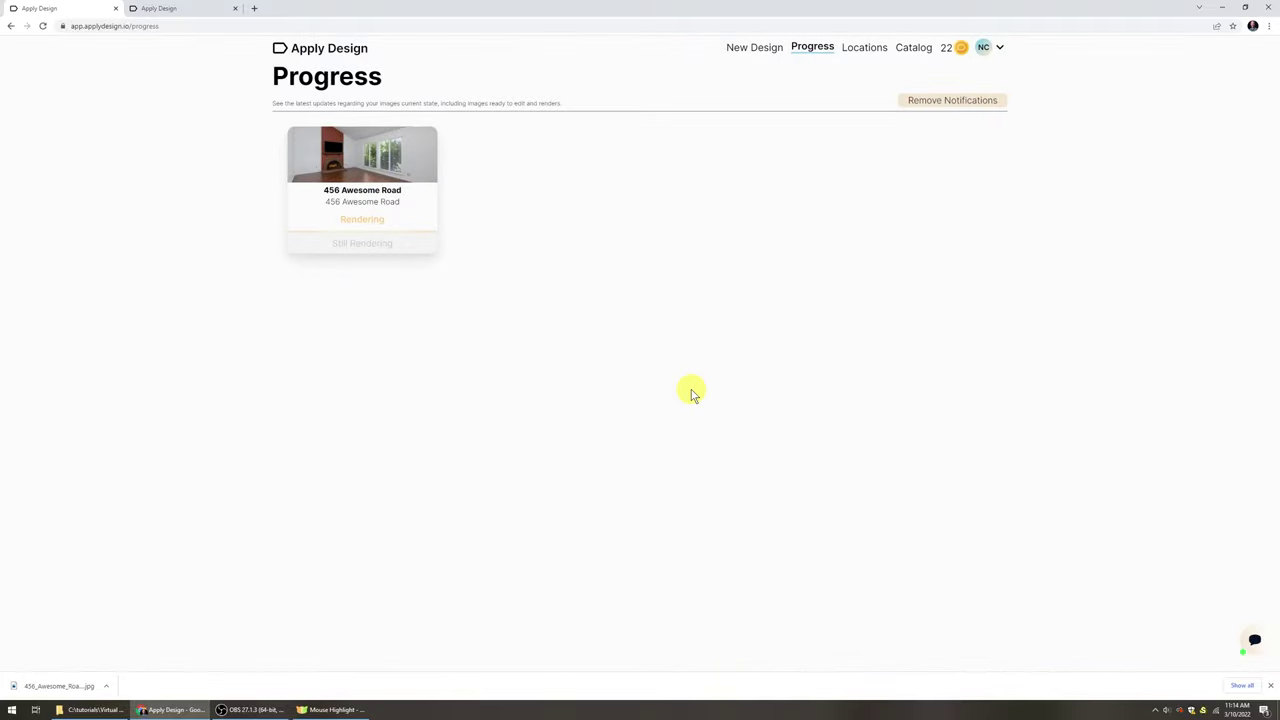